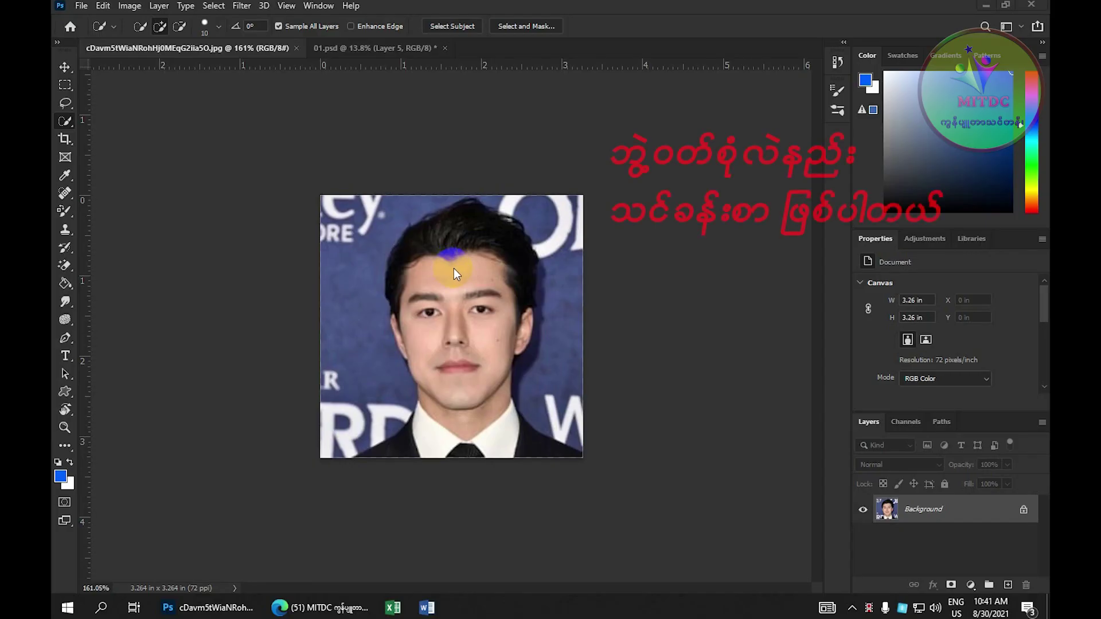
- Look at the graduation gown template in 01.psd and return to the portrait photo
scroll(453, 269, down, 2)
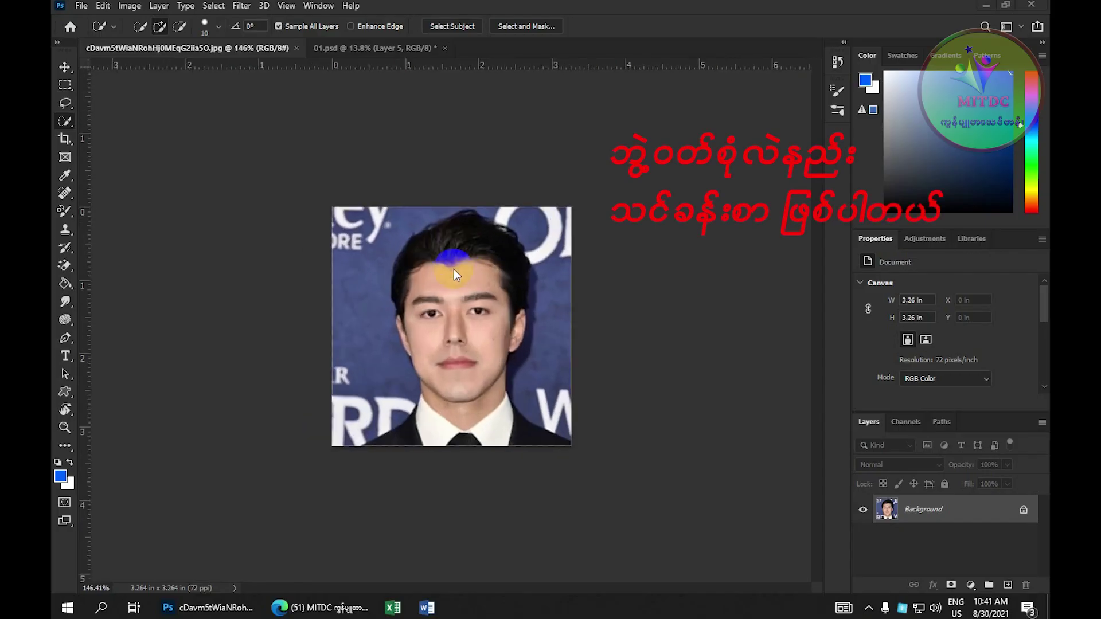
scroll(453, 269, up, 2)
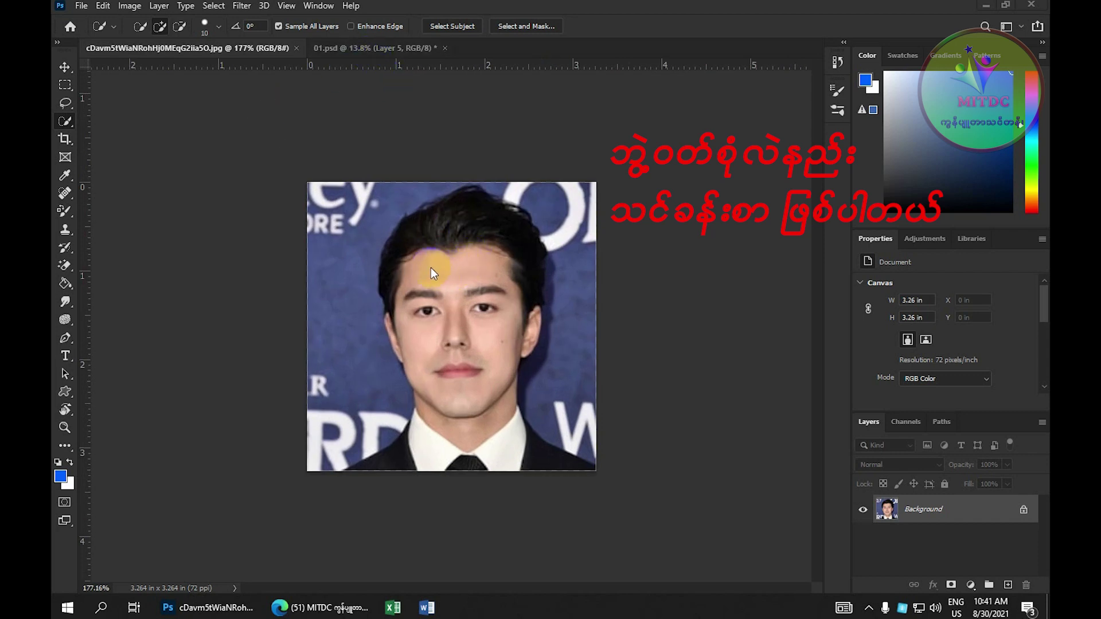
click(383, 41)
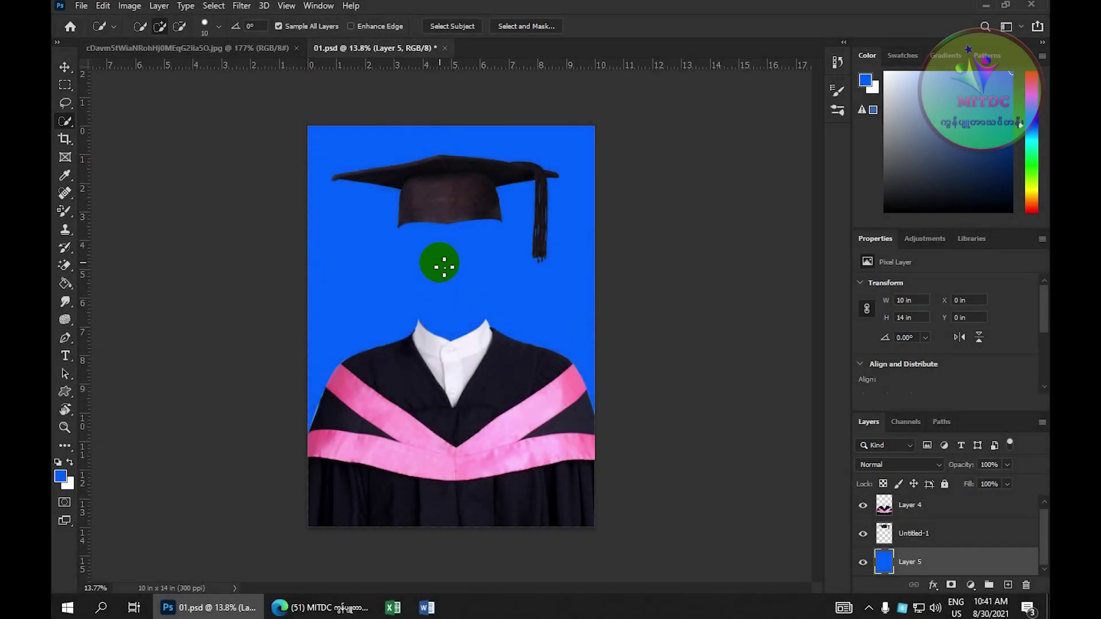
click(268, 49)
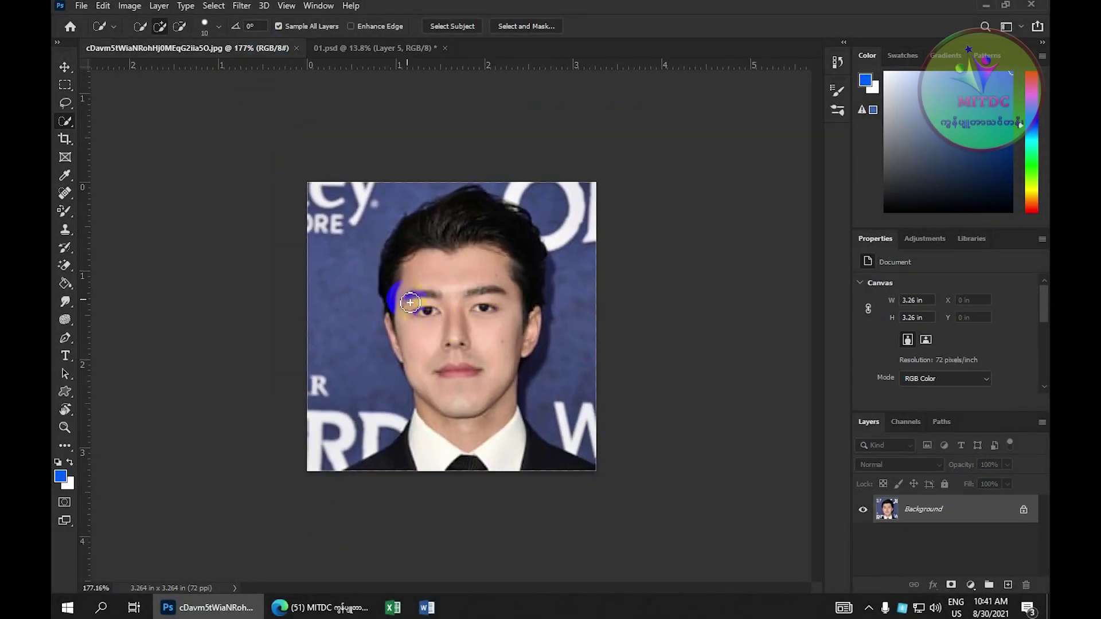
- Duplicate the portrait's Background onto a new layer with Layer Via Copy
scroll(407, 281, up, 1)
click(160, 6)
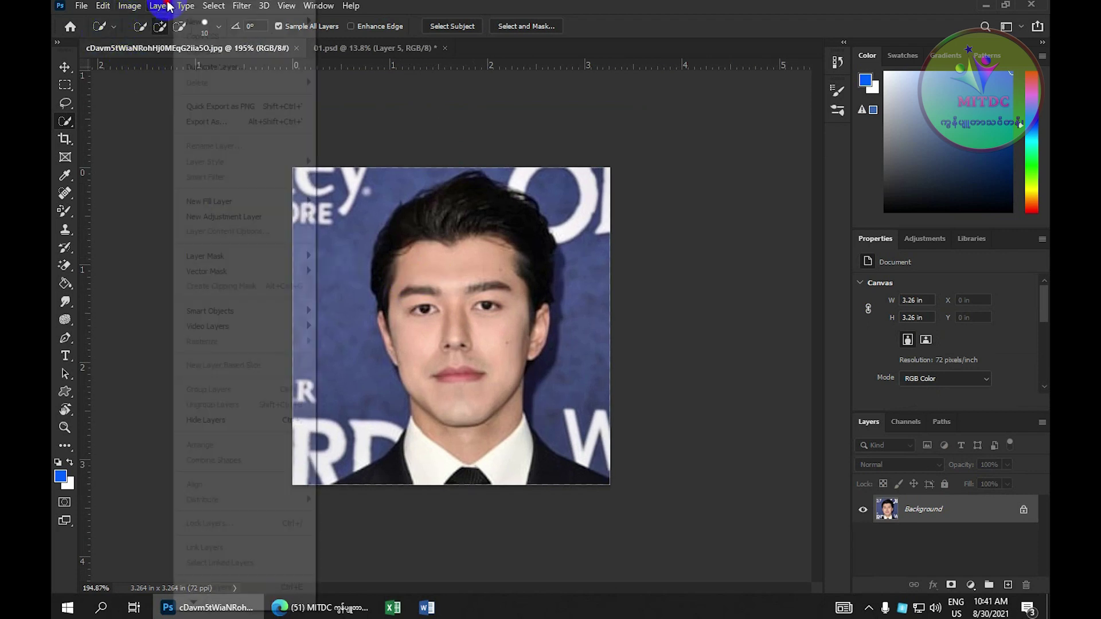
mouse_move(193, 21)
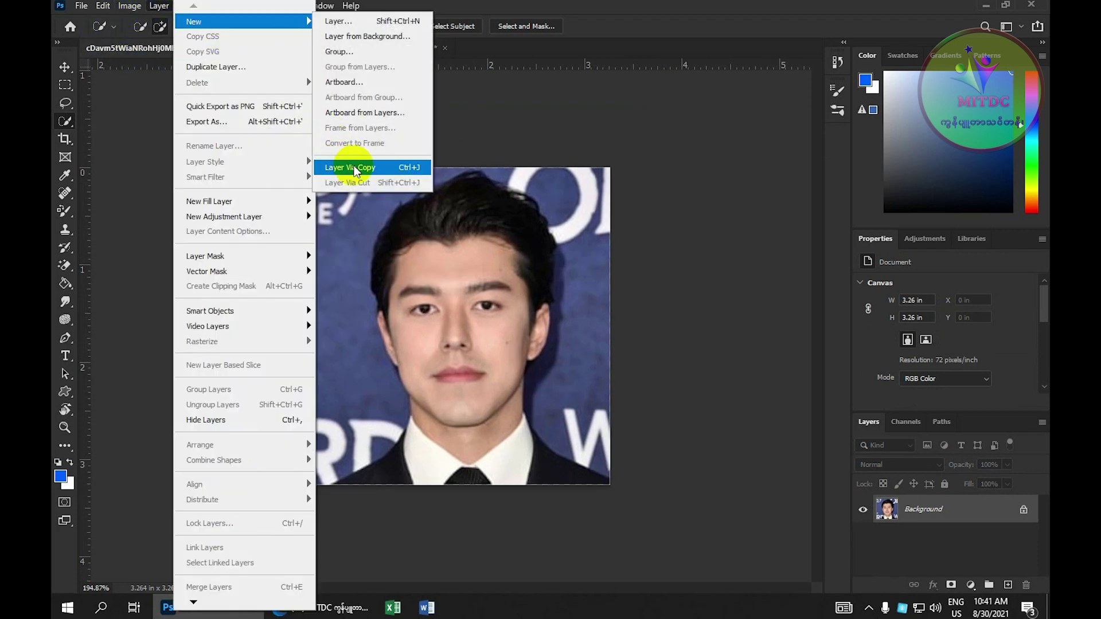
click(355, 170)
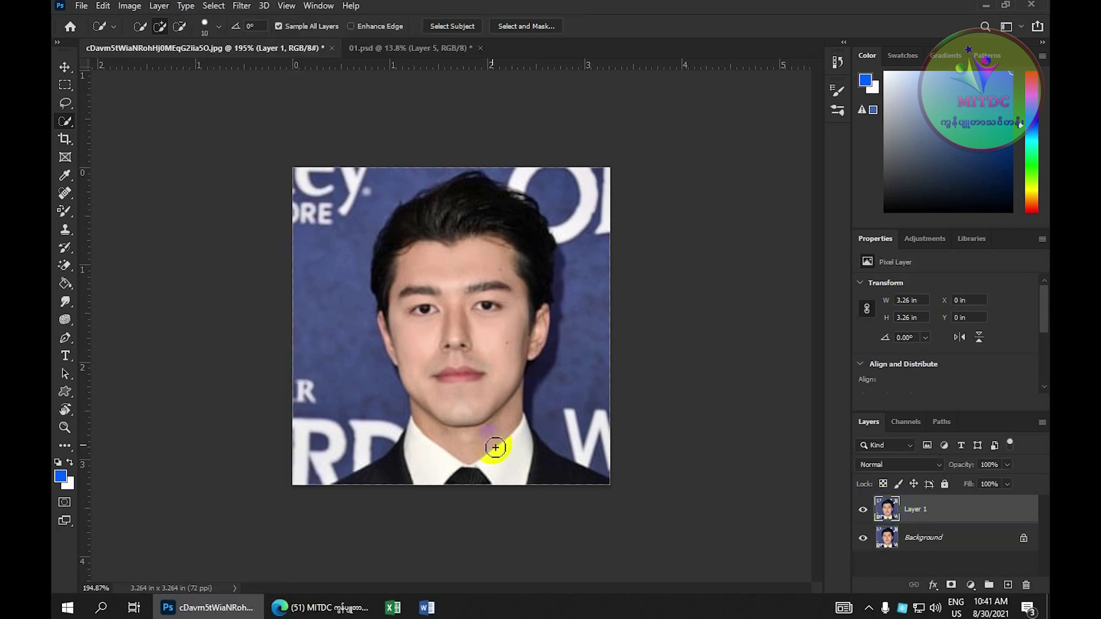
- Apply Auto Tone to the copied portrait layer
scroll(734, 470, up, 2)
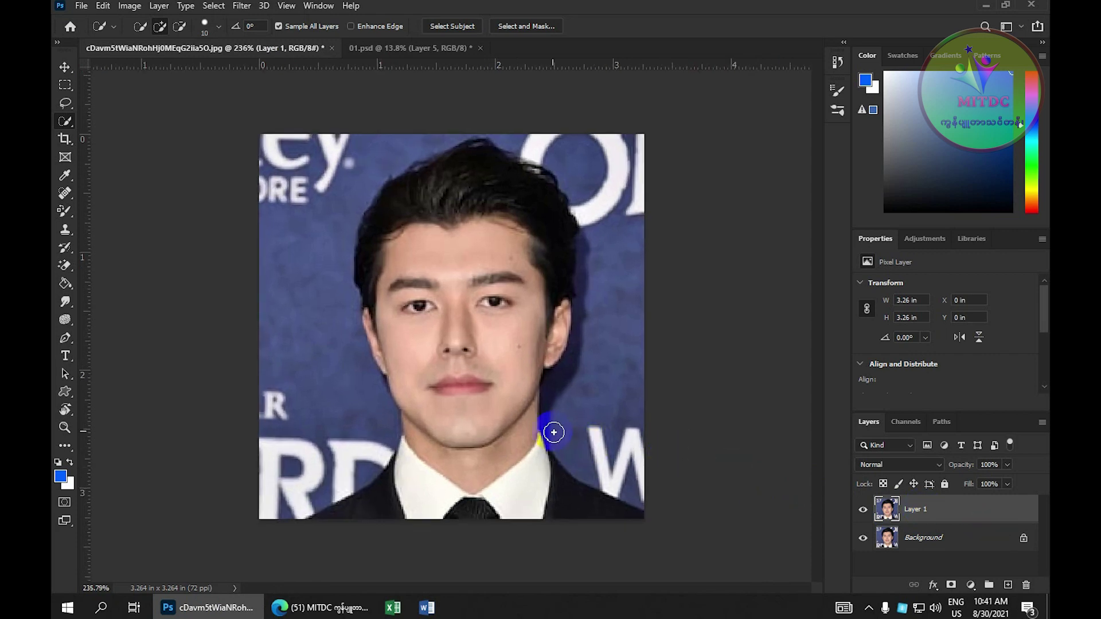
click(129, 6)
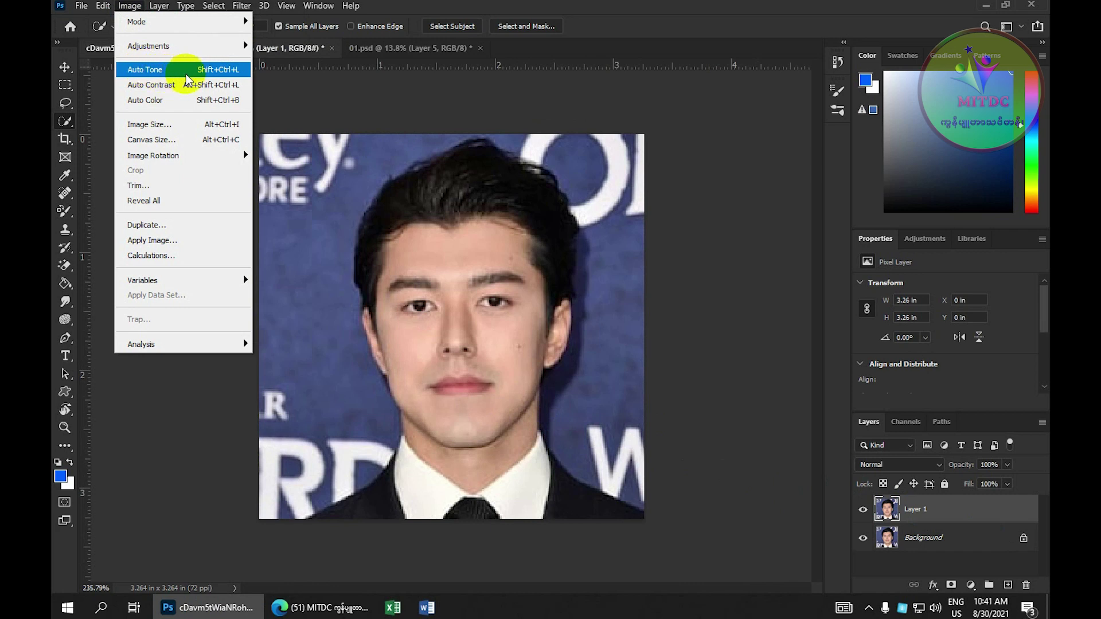
click(214, 70)
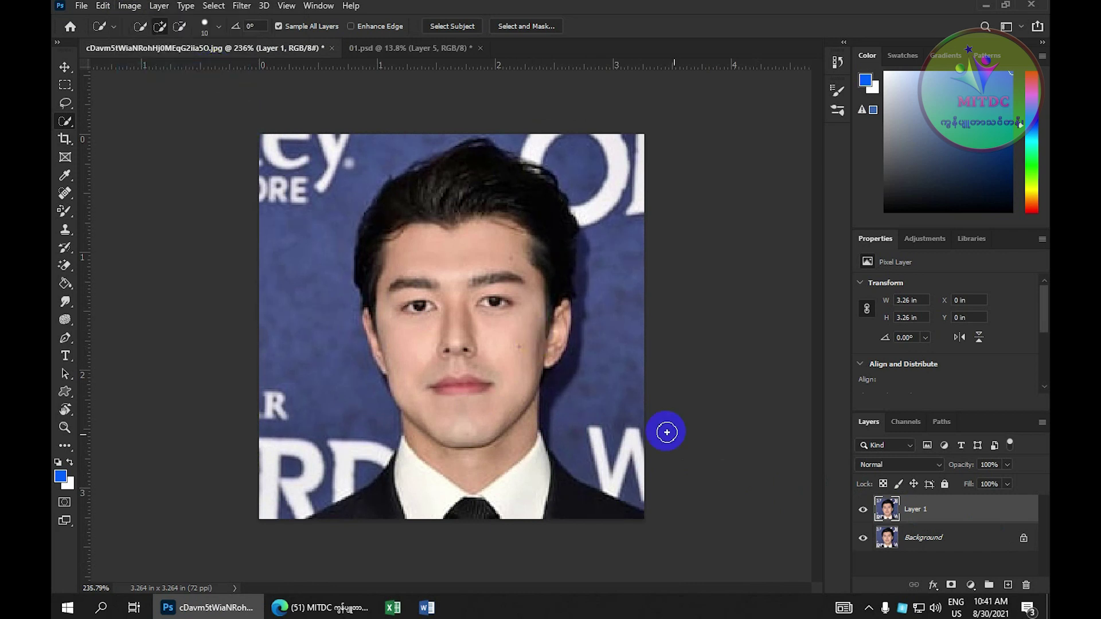
- Compare the adjusted portrait with the original by hiding and showing Layer 1
click(863, 513)
scroll(487, 408, up, 3)
scroll(487, 398, down, 3)
click(863, 510)
click(863, 510)
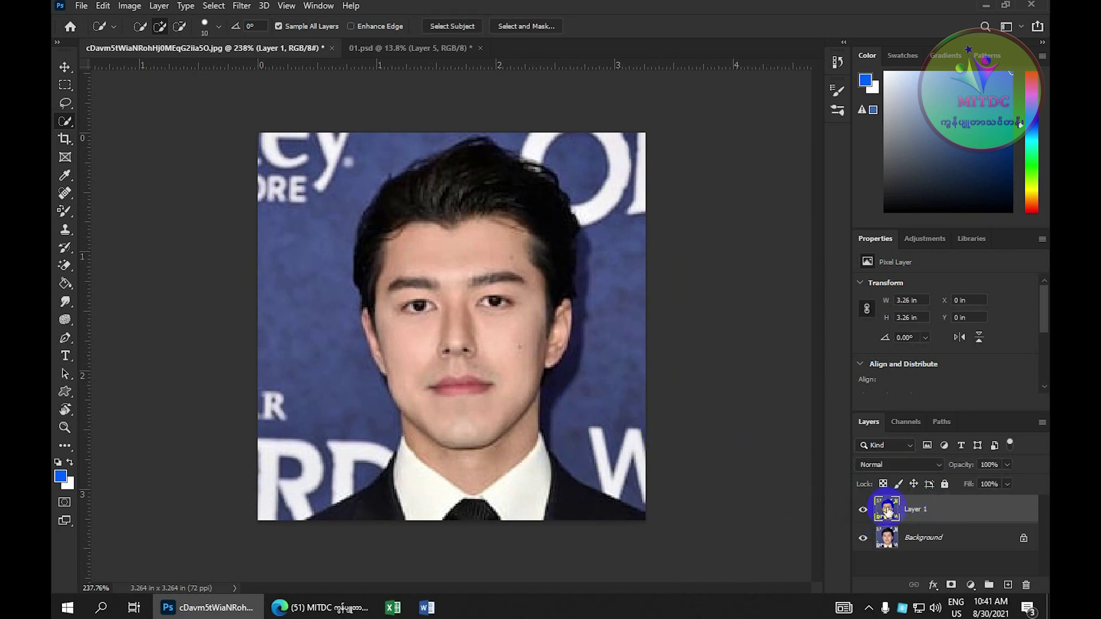
click(867, 509)
click(860, 510)
scroll(438, 385, up, 1)
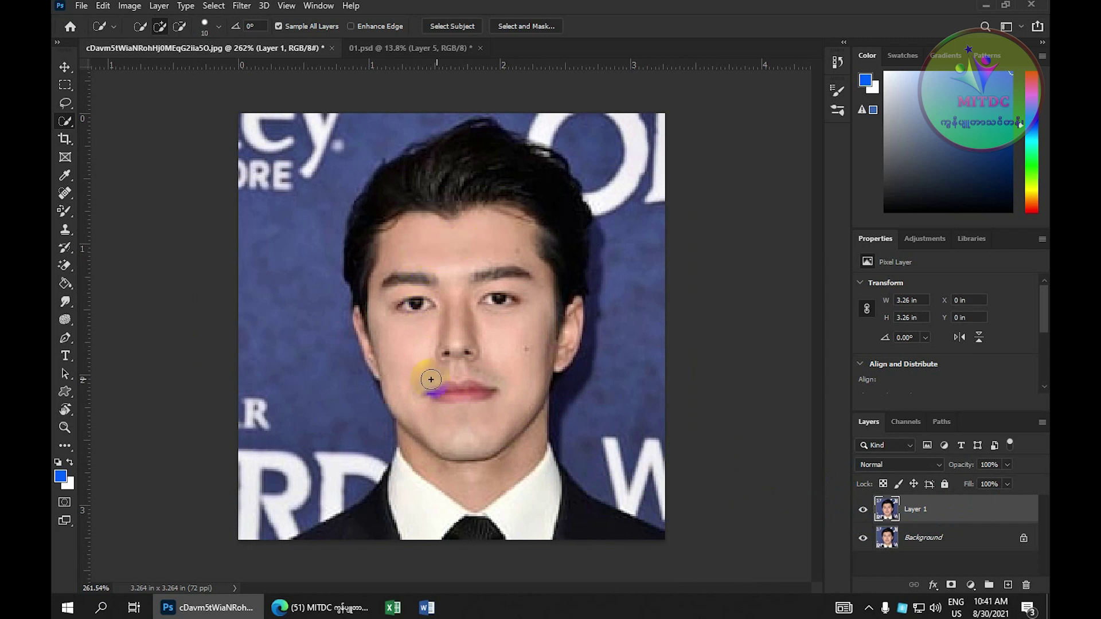
- Choose the Quick Selection tool and set its brush size to 30 px
click(65, 122)
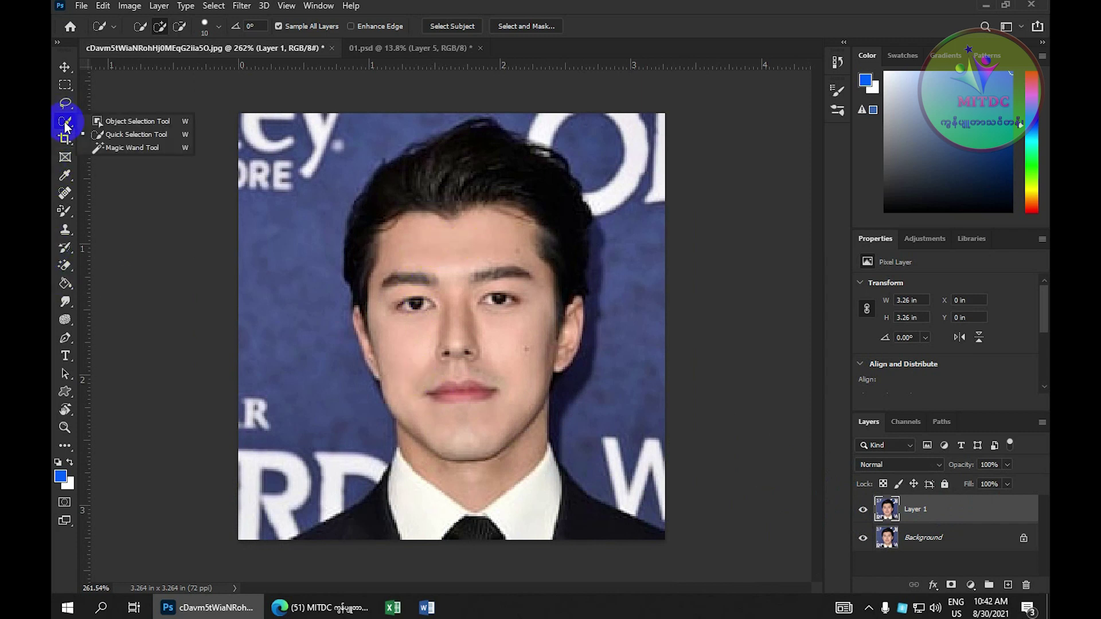
click(136, 136)
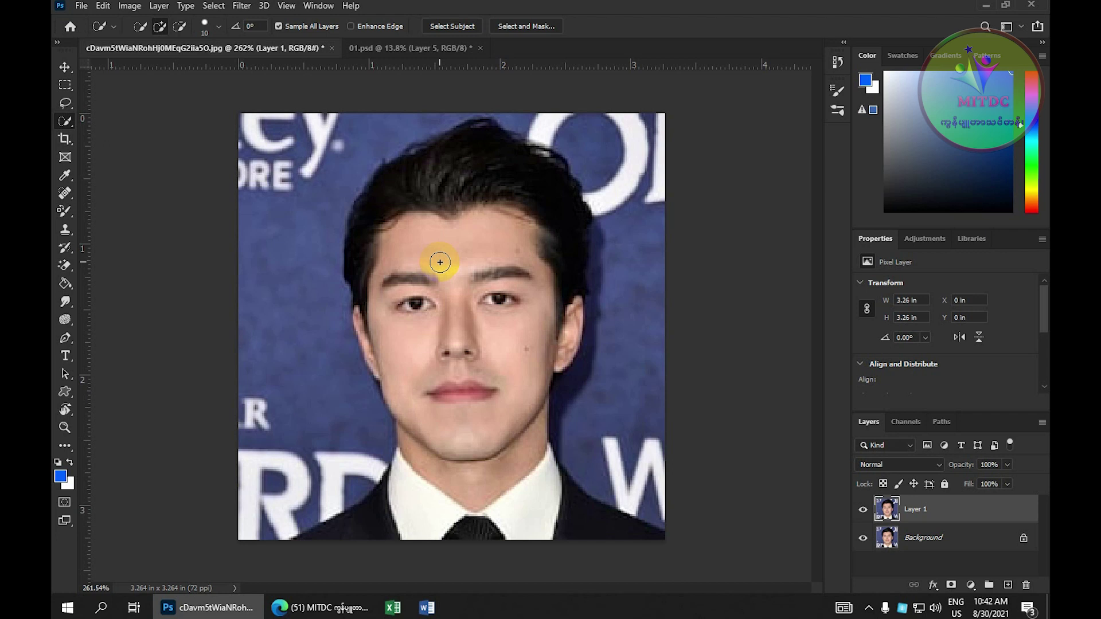
click(218, 28)
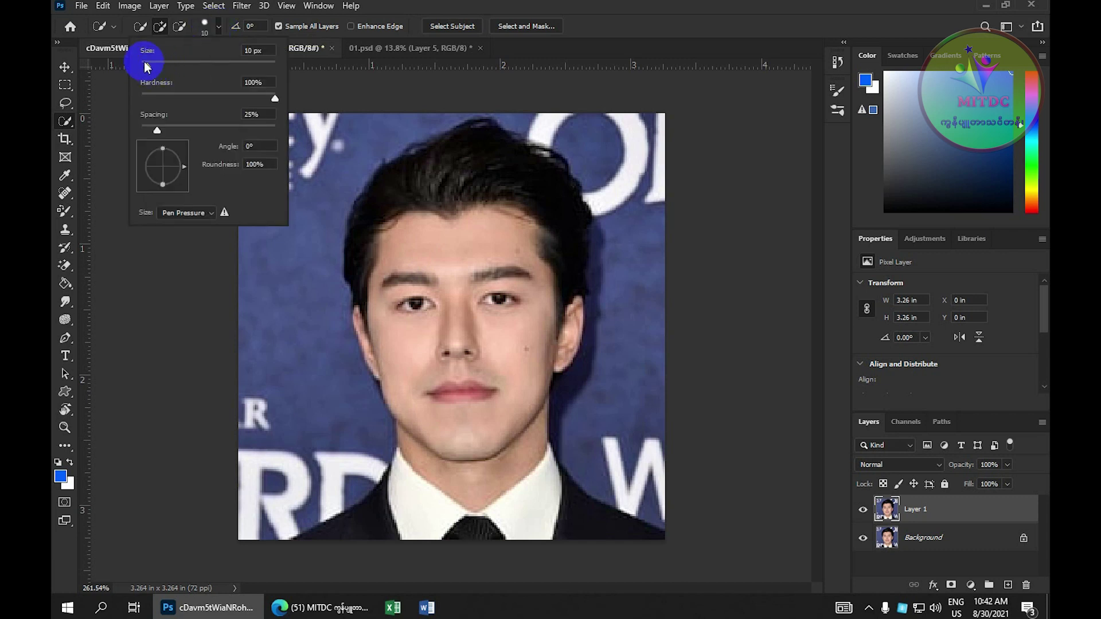
drag(147, 67, 175, 69)
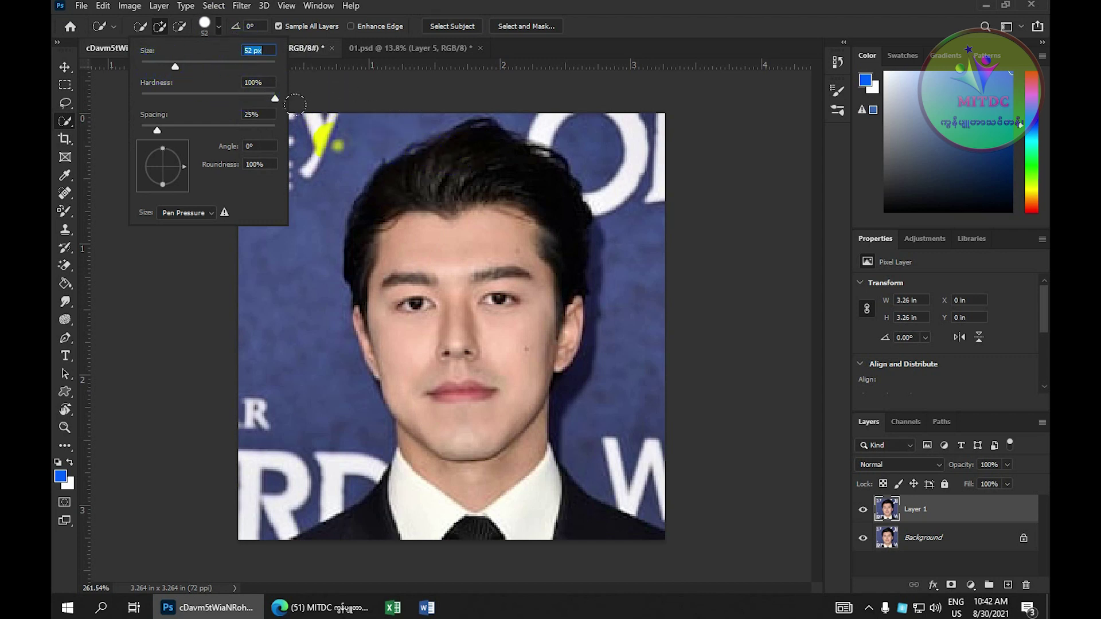
drag(176, 67, 160, 67)
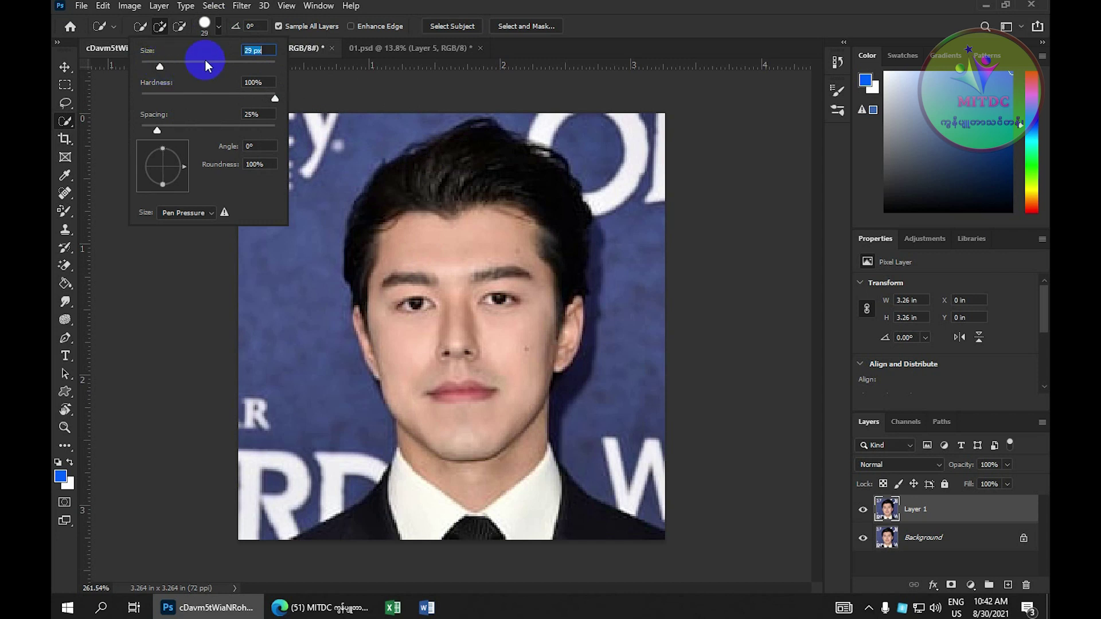
text(25)
key(Return)
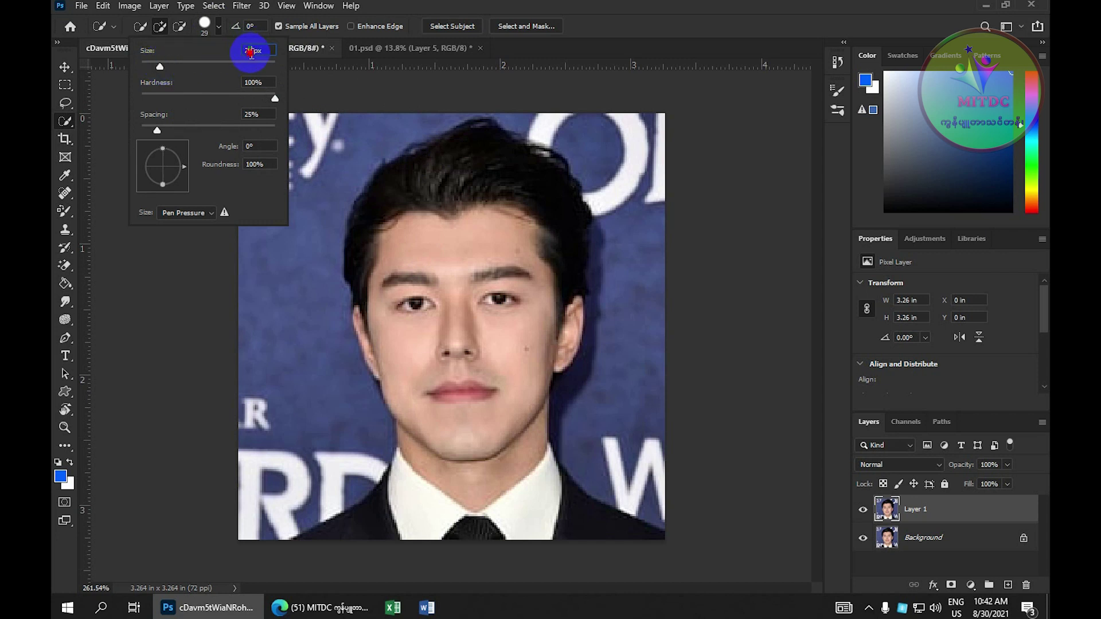
click(259, 54)
drag(223, 54, 225, 51)
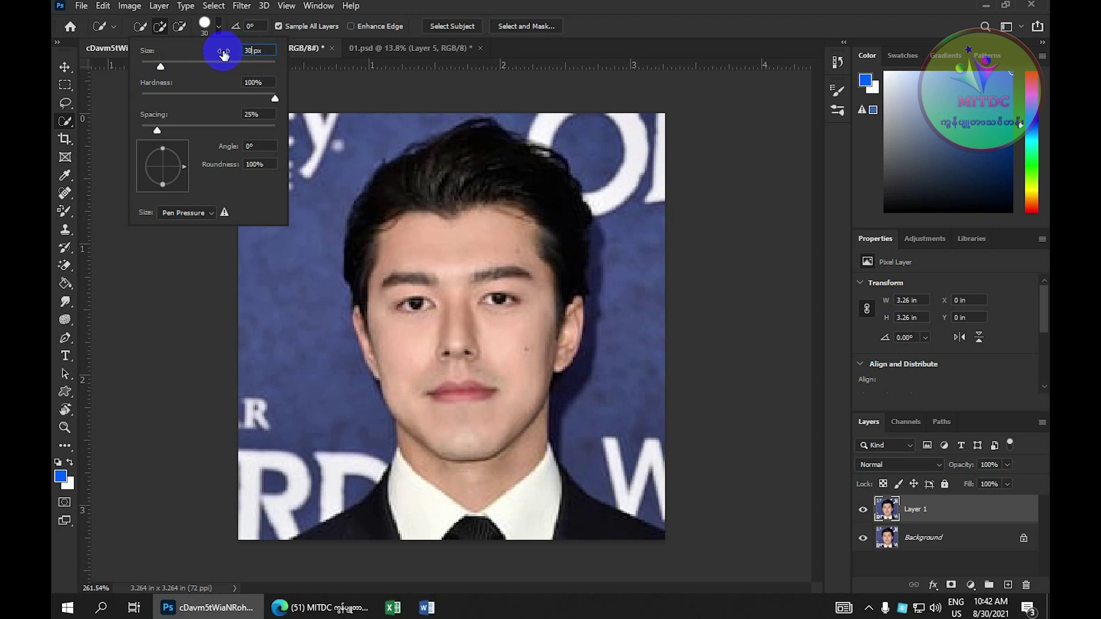
key(Return)
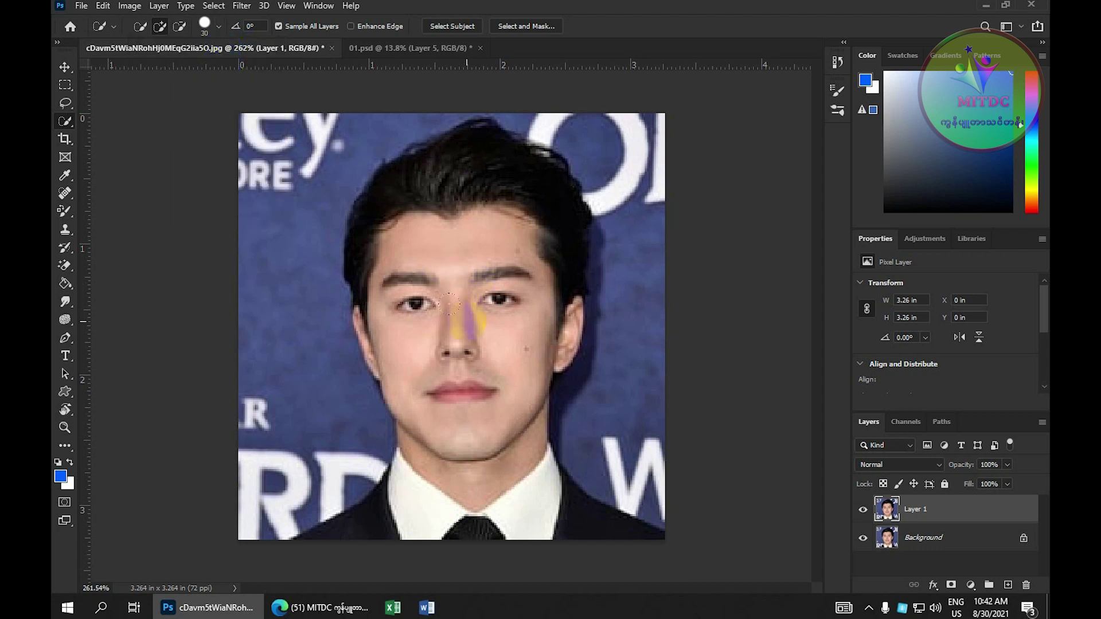
- Start a Quick Selection on the man's chin, trying both the add and new selection modes
click(446, 415)
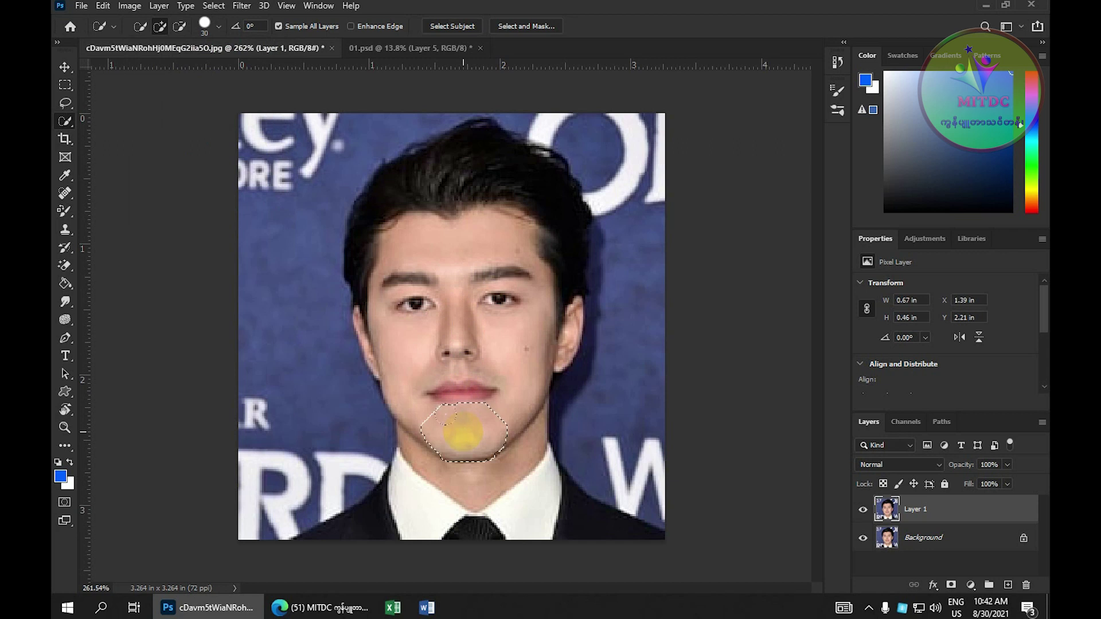
click(161, 33)
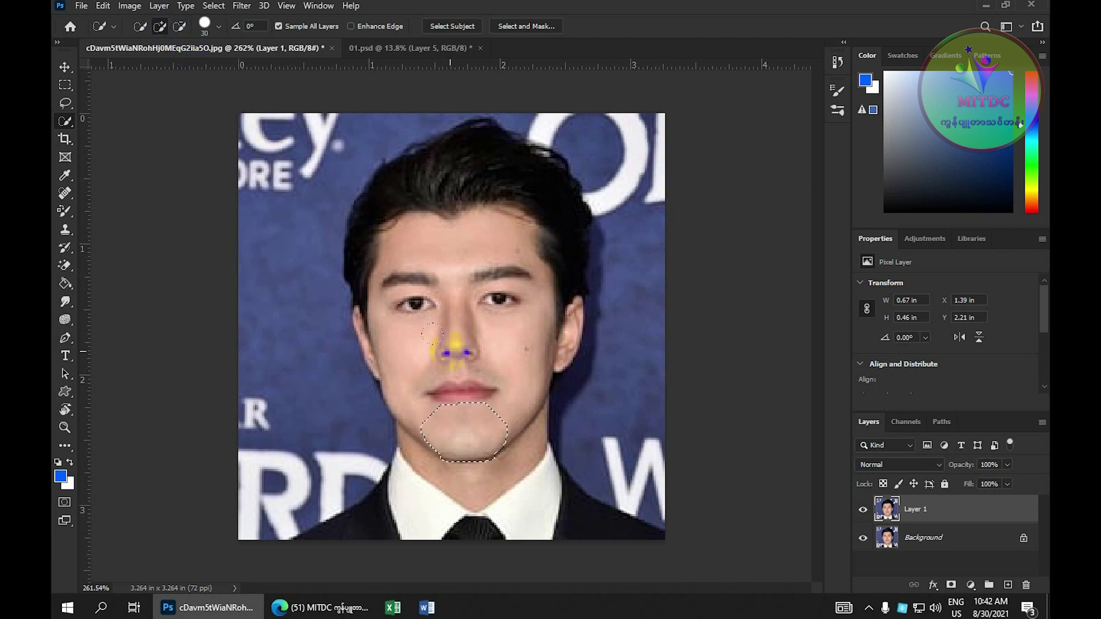
click(140, 27)
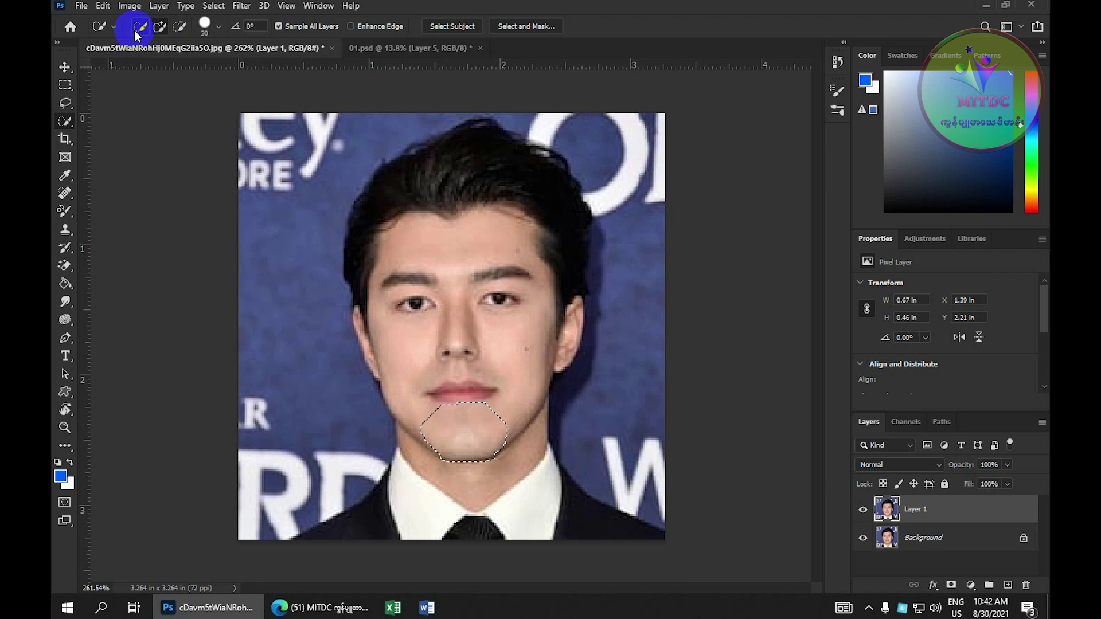
click(462, 432)
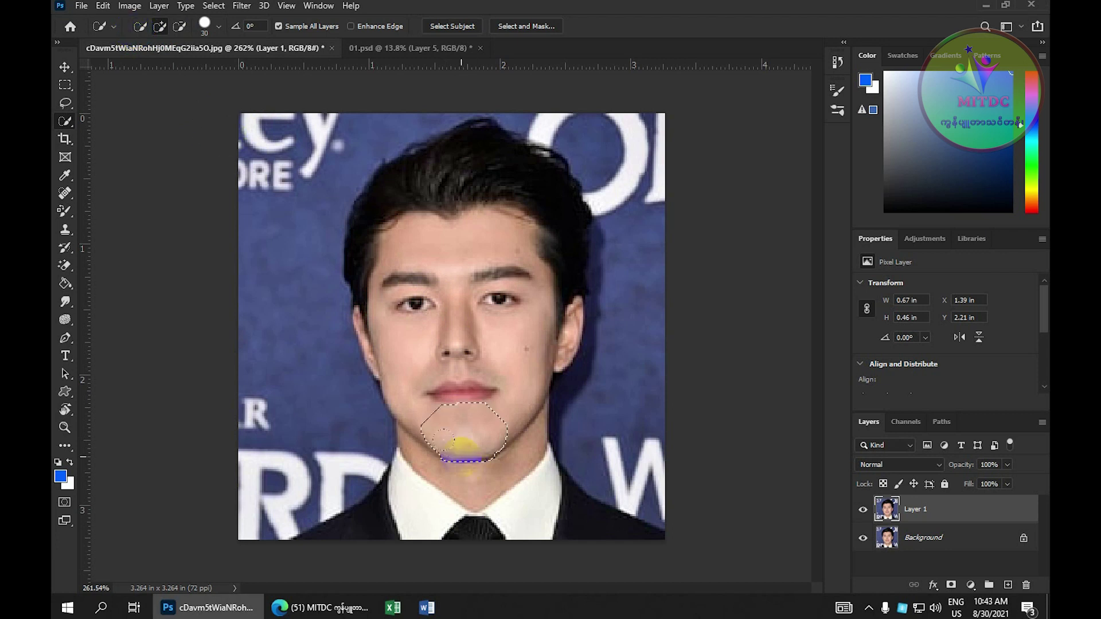
- Use Add to selection mode to extend the chin selection over the whole face and neck
click(141, 27)
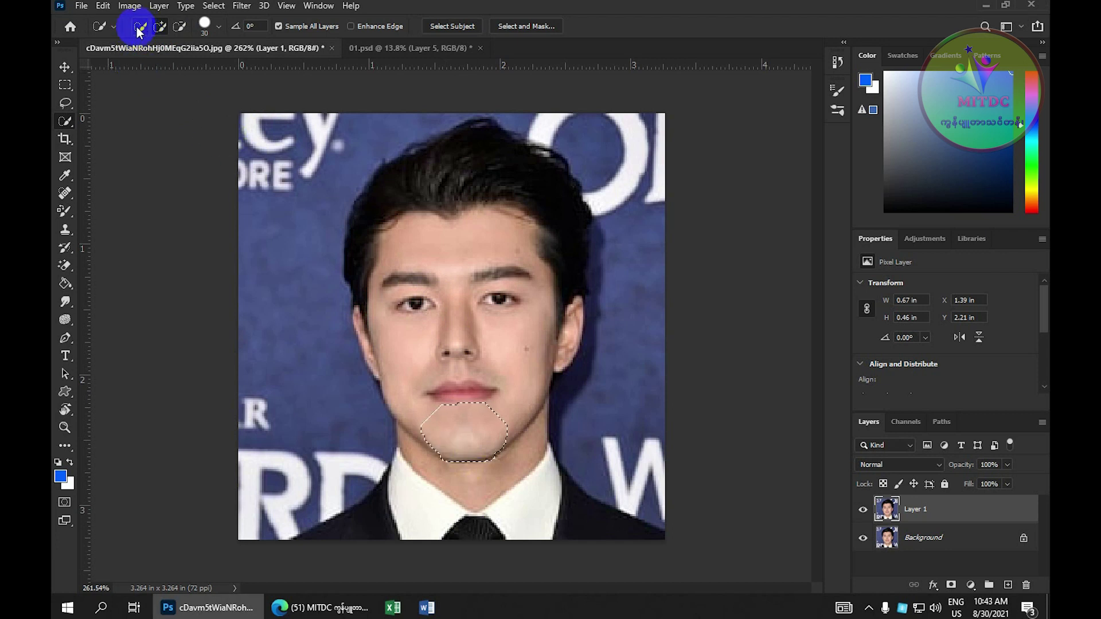
click(159, 27)
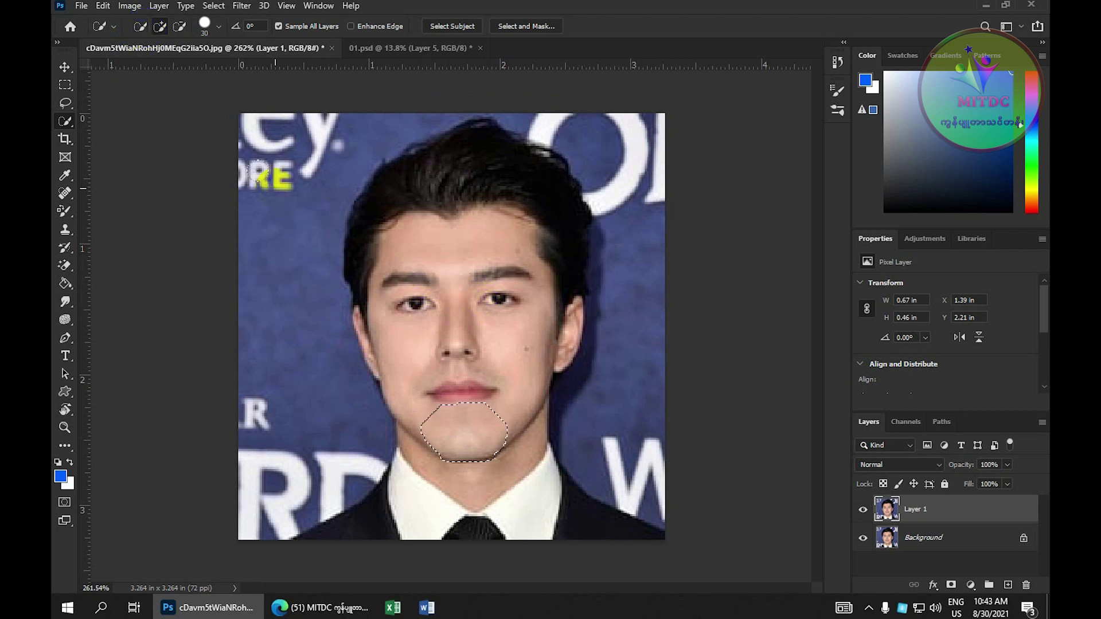
click(158, 27)
mouse_move(442, 384)
mouse_down()
mouse_move(475, 289)
mouse_move(457, 265)
mouse_up()
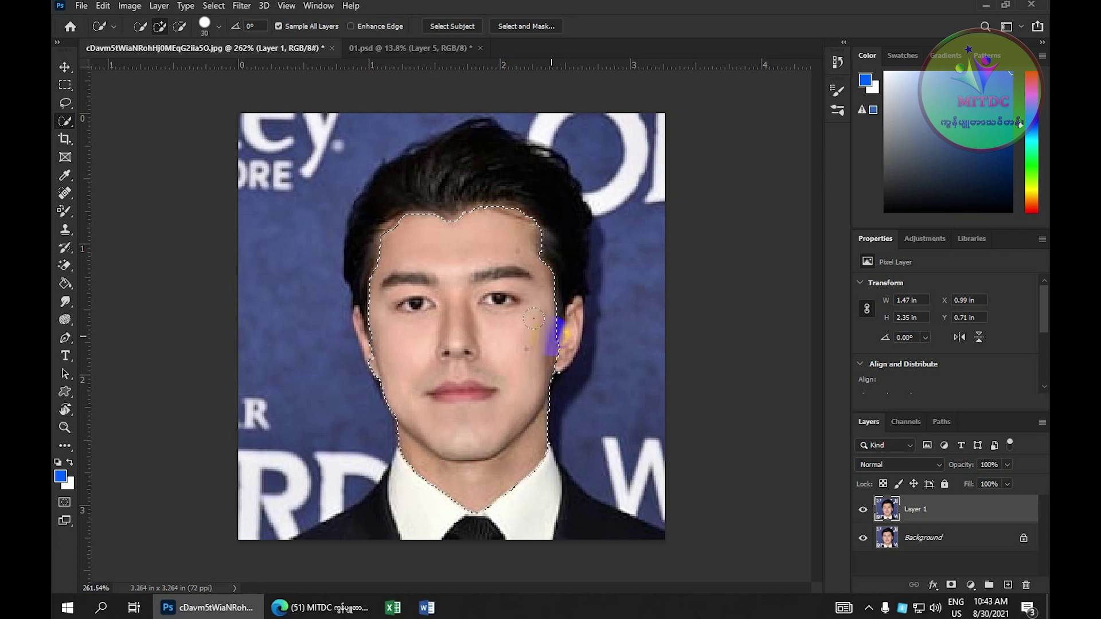
- Reduce the selection brush to 9 px and add both ears to the face selection
key(bracketleft)
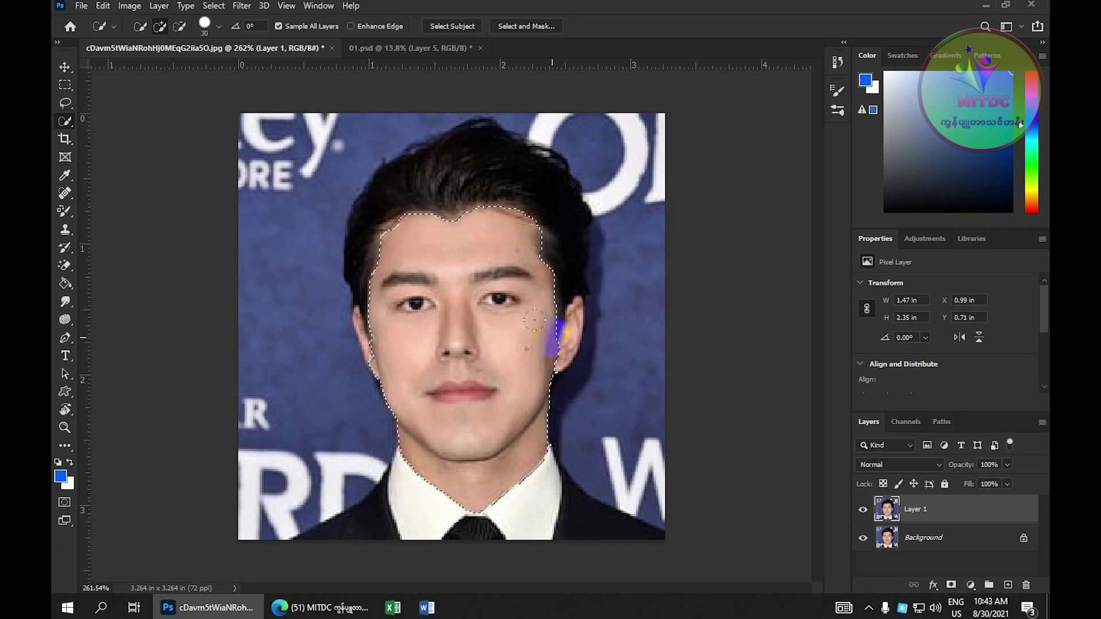
key(bracketleft)
key(bracketleft)
key(bracketleft)
key(bracketleft)
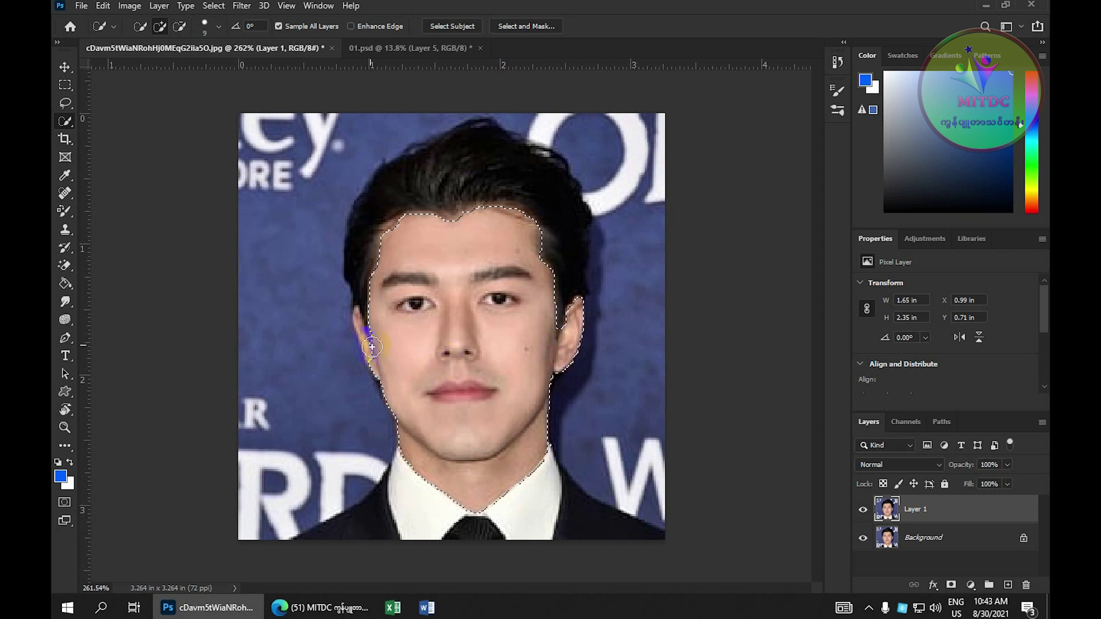
mouse_move(364, 315)
mouse_down()
mouse_move(367, 331)
mouse_move(359, 303)
mouse_up()
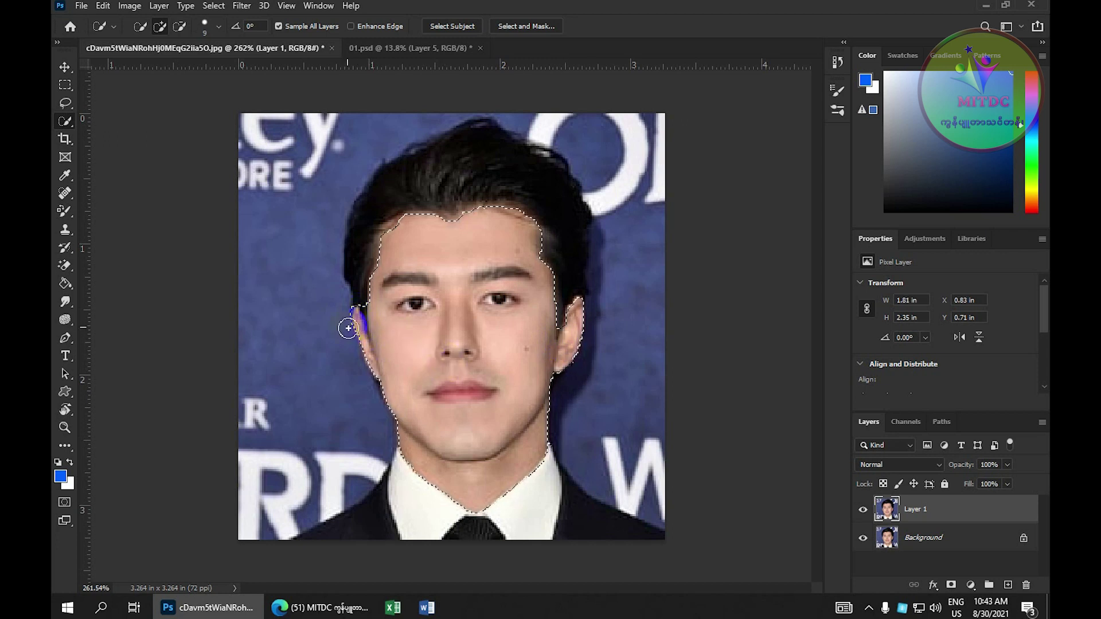
- Use Subtract from selection mode to trim the background spill beside the ear on the photo's left side
scroll(350, 327, up, 3)
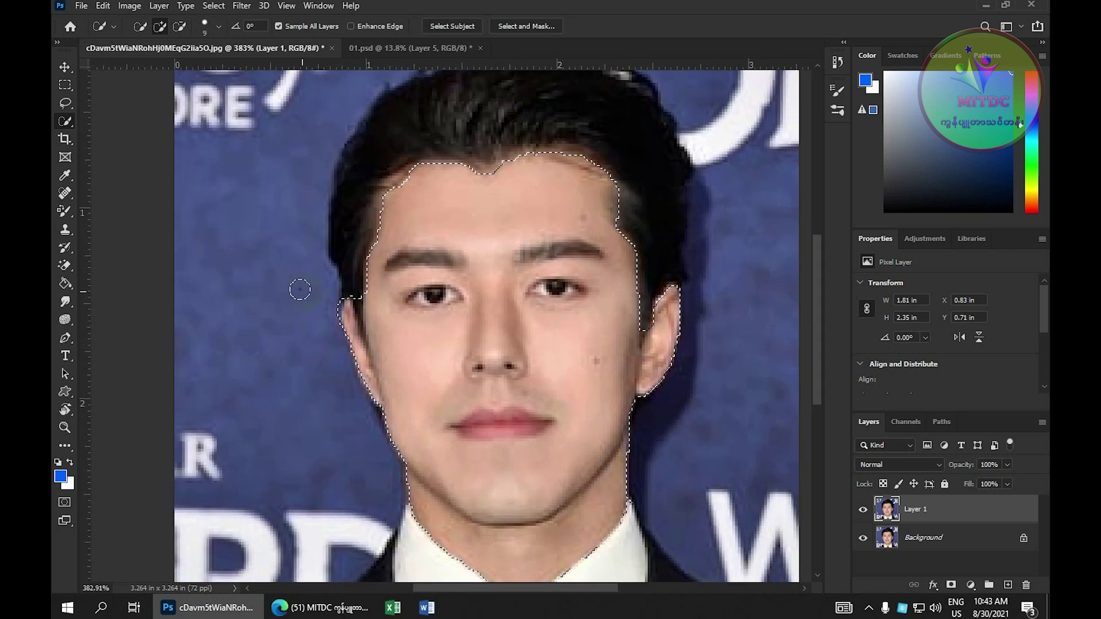
click(176, 30)
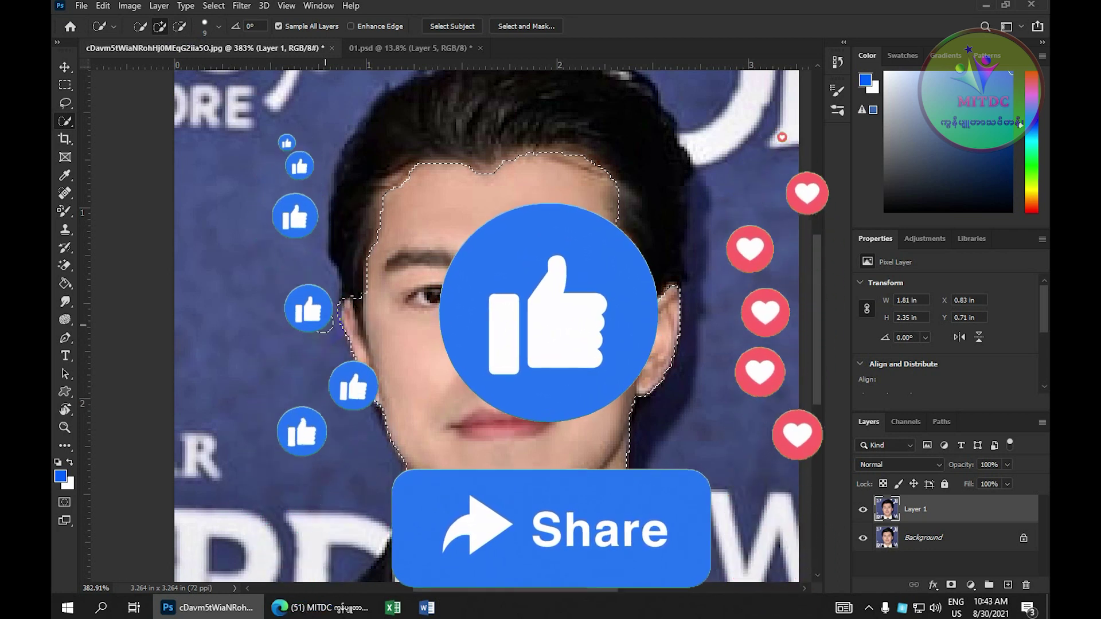
click(179, 31)
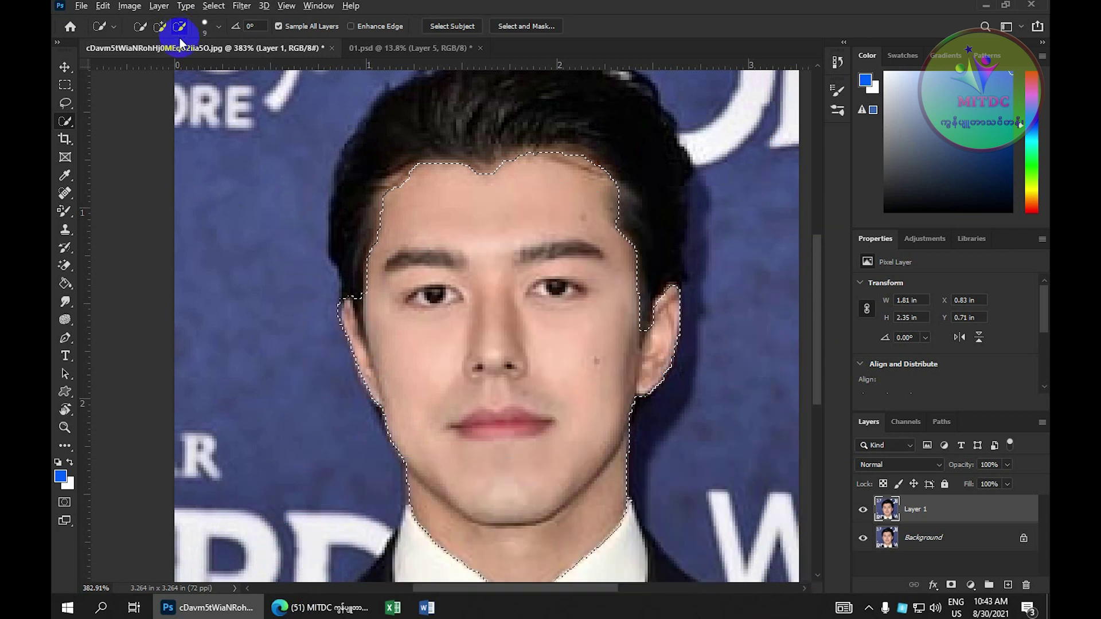
mouse_move(321, 309)
mouse_down()
mouse_move(419, 303)
mouse_move(381, 307)
mouse_up()
alt+scroll(419, 298, down, 1)
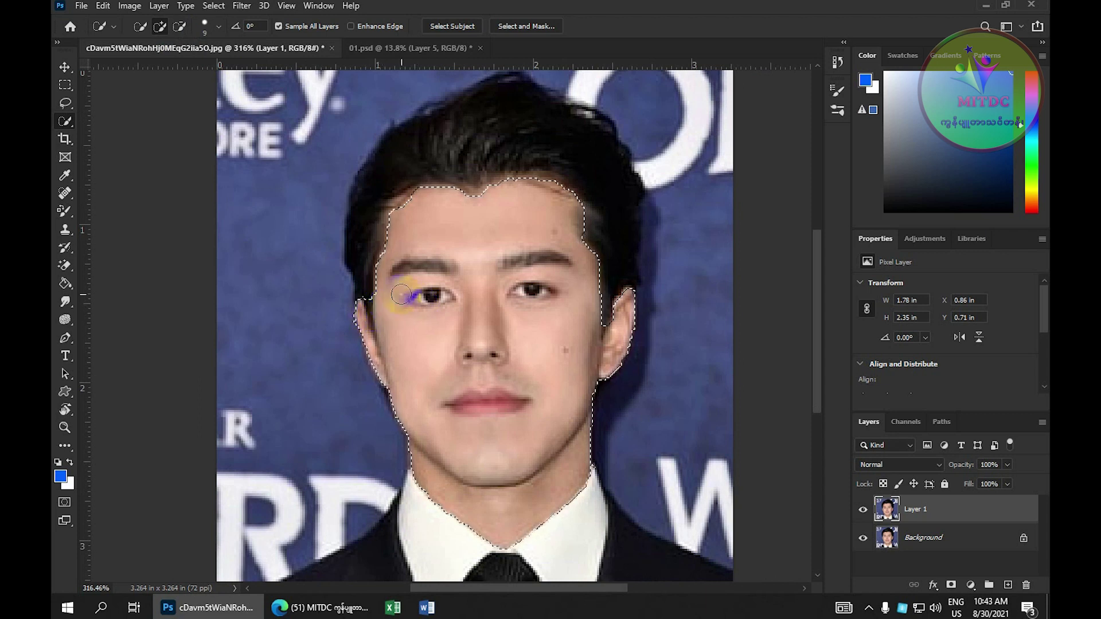
click(524, 298)
scroll(504, 296, down, 1)
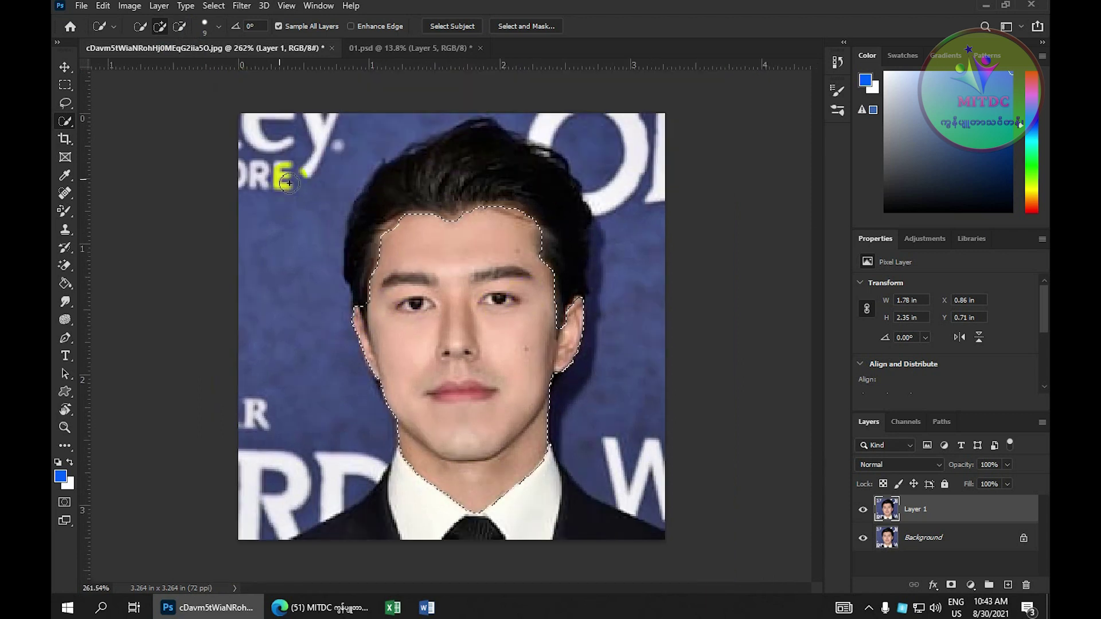
- Feather the face selection with a radius of 30 pixels
click(216, 6)
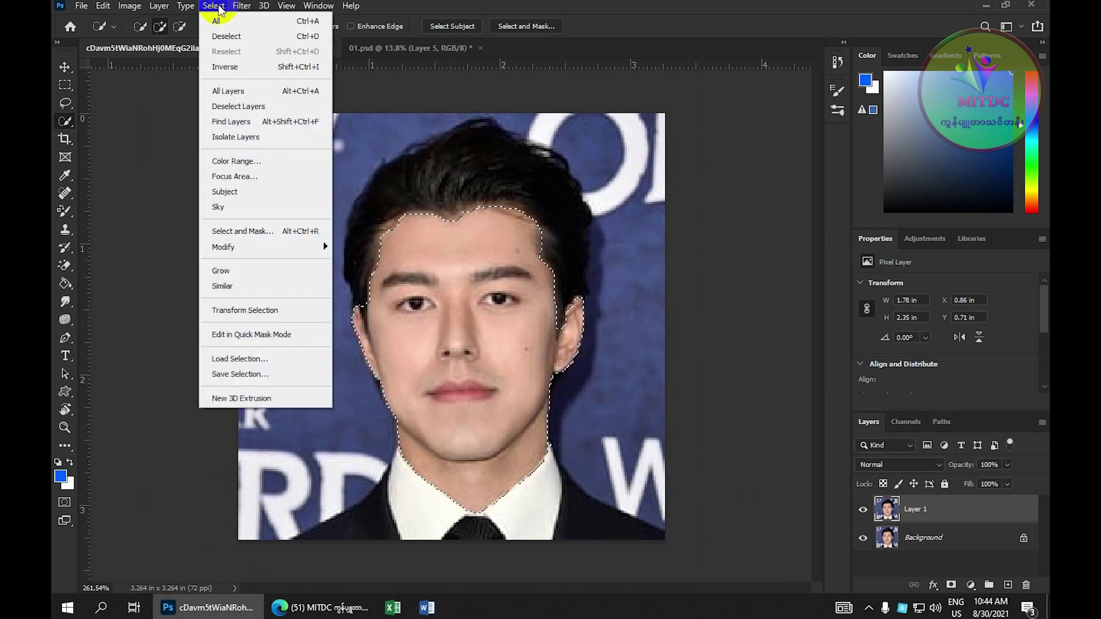
mouse_move(261, 252)
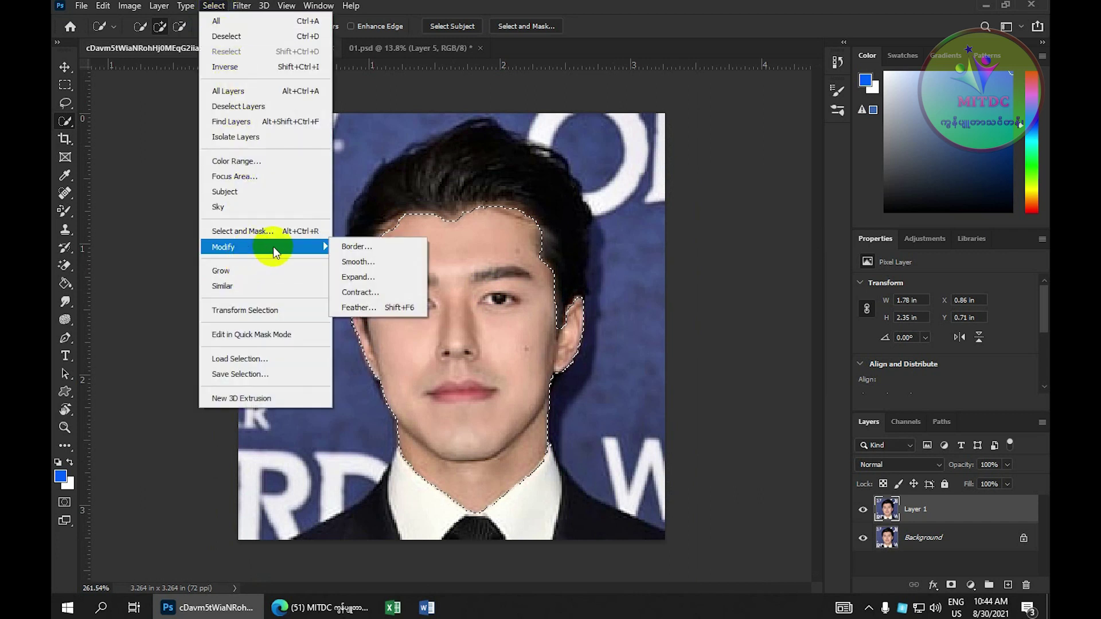
click(364, 308)
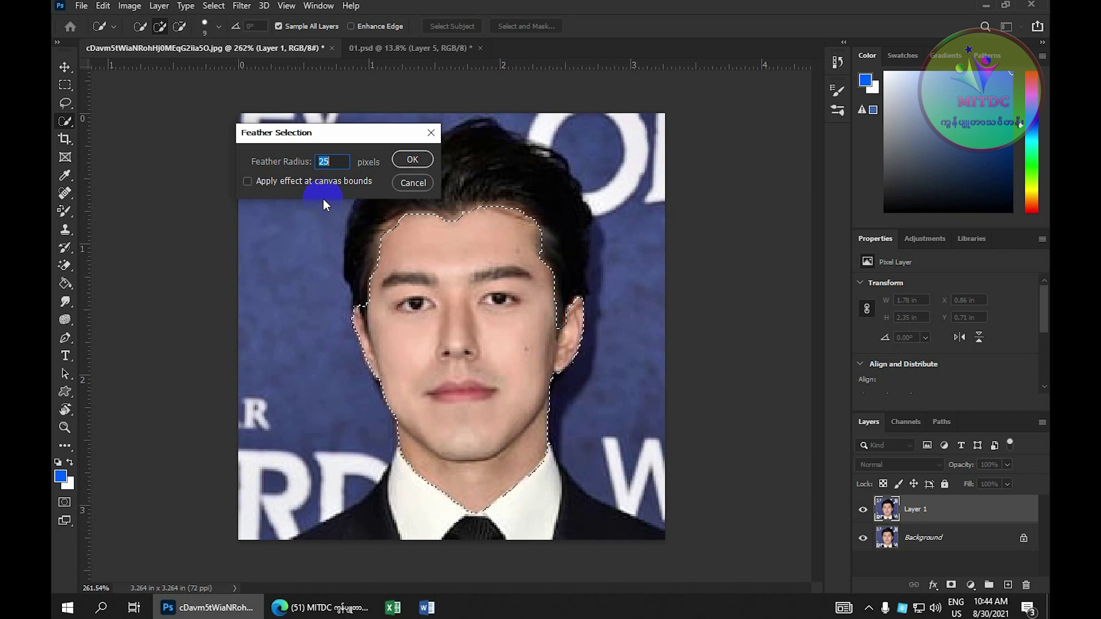
text(30)
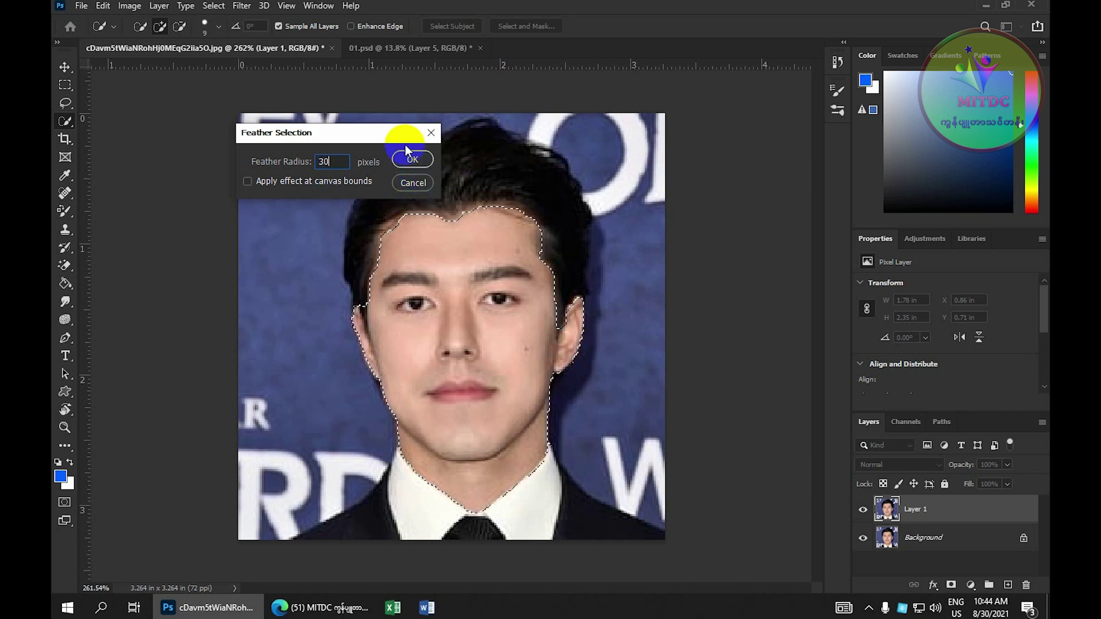
click(406, 160)
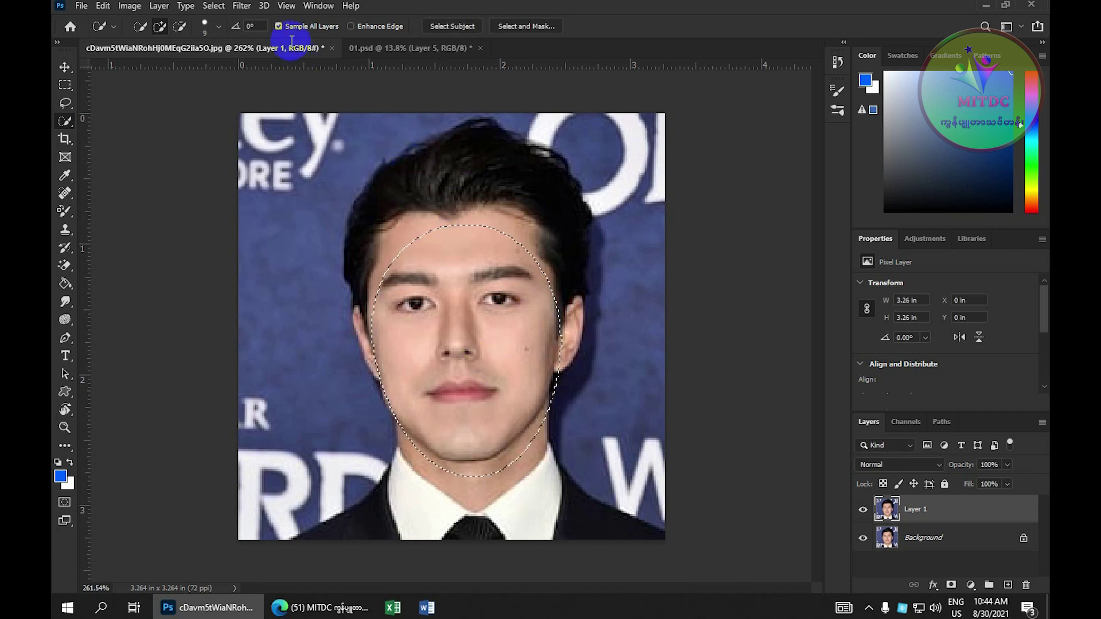
- Copy the feathered face selection onto its own new layer
click(160, 7)
mouse_move(189, 22)
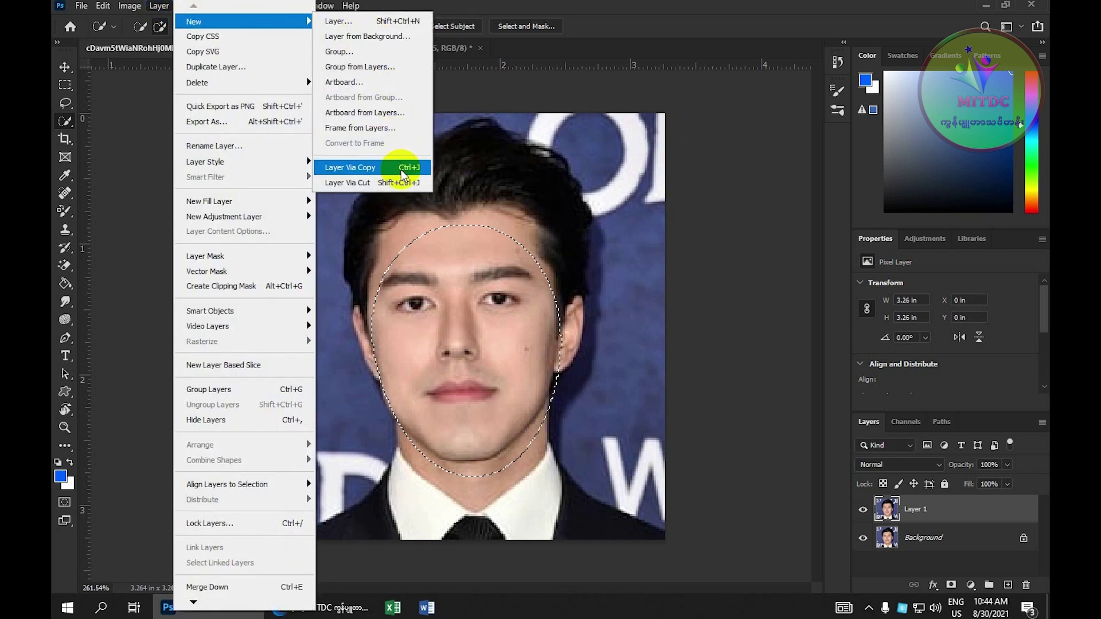
click(404, 172)
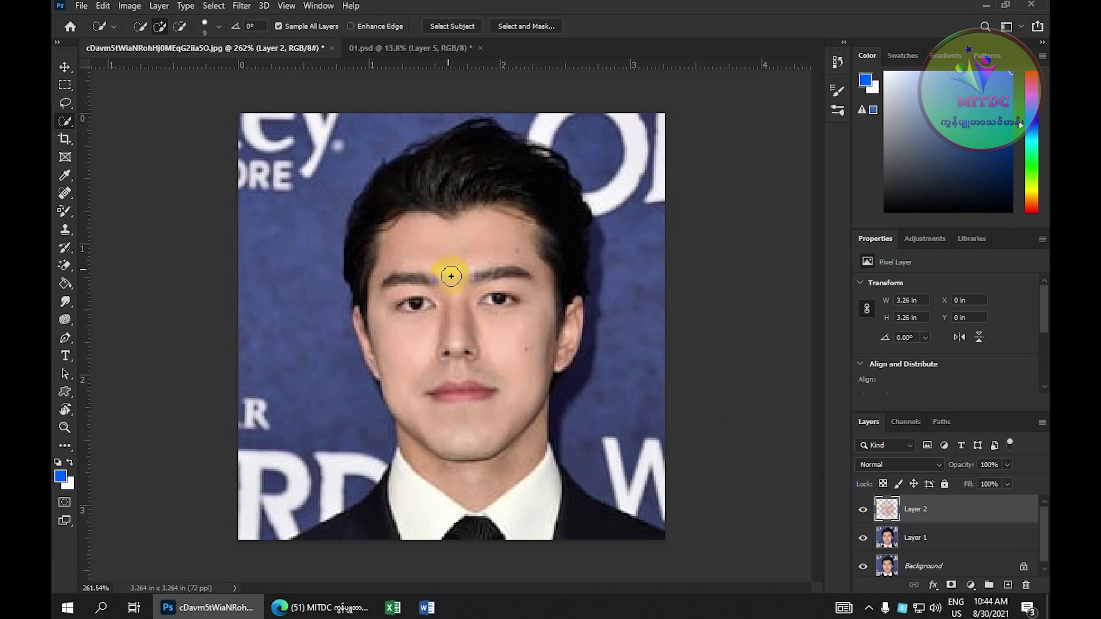
- Brighten the copied face layer slightly with Levels, raising the midtone input to 1.06
click(124, 7)
mouse_move(148, 45)
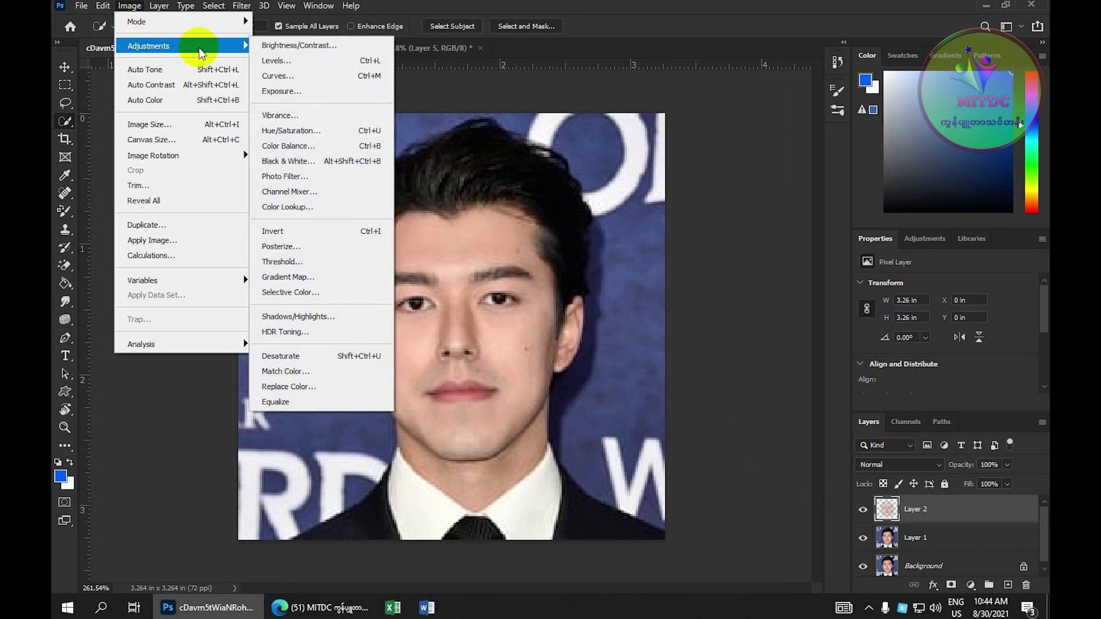
click(275, 60)
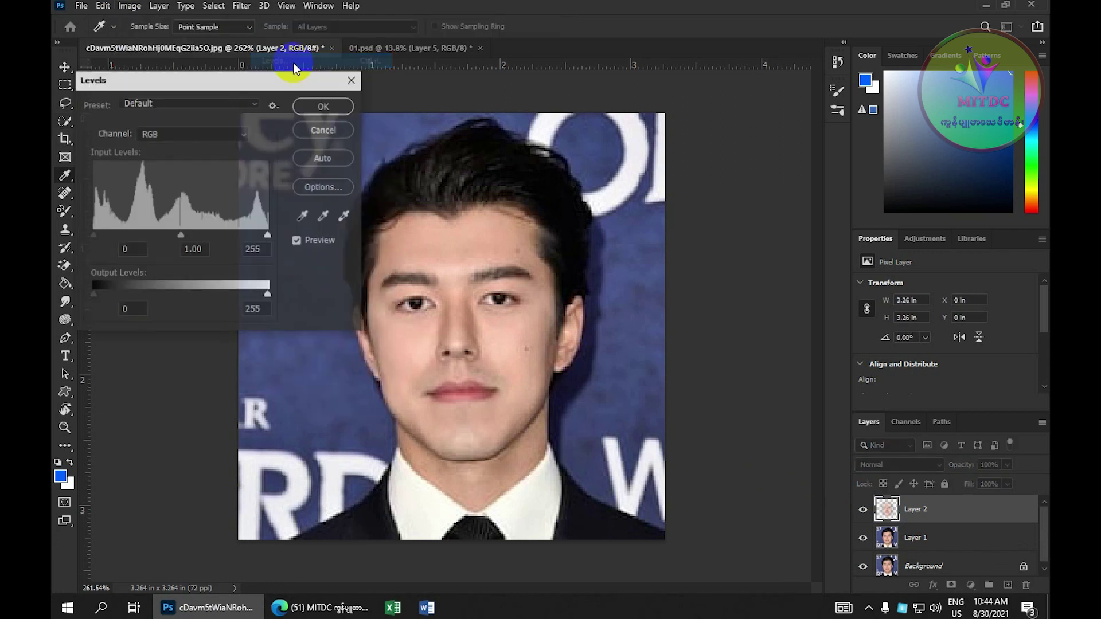
mouse_move(180, 242)
mouse_down()
mouse_move(163, 236)
mouse_move(174, 236)
mouse_up()
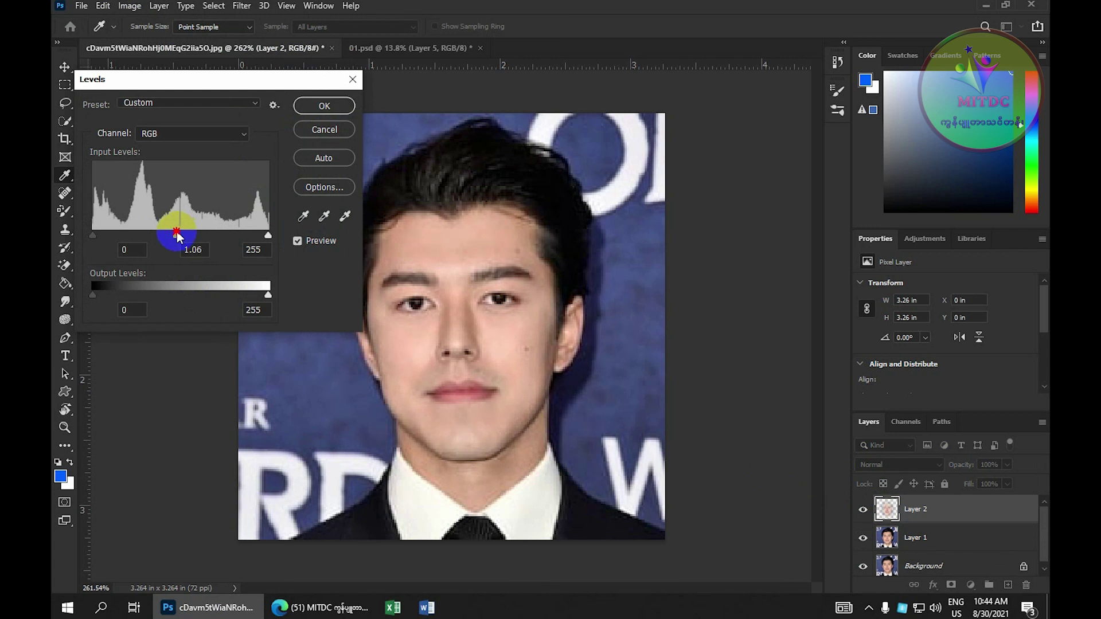
drag(178, 236, 178, 236)
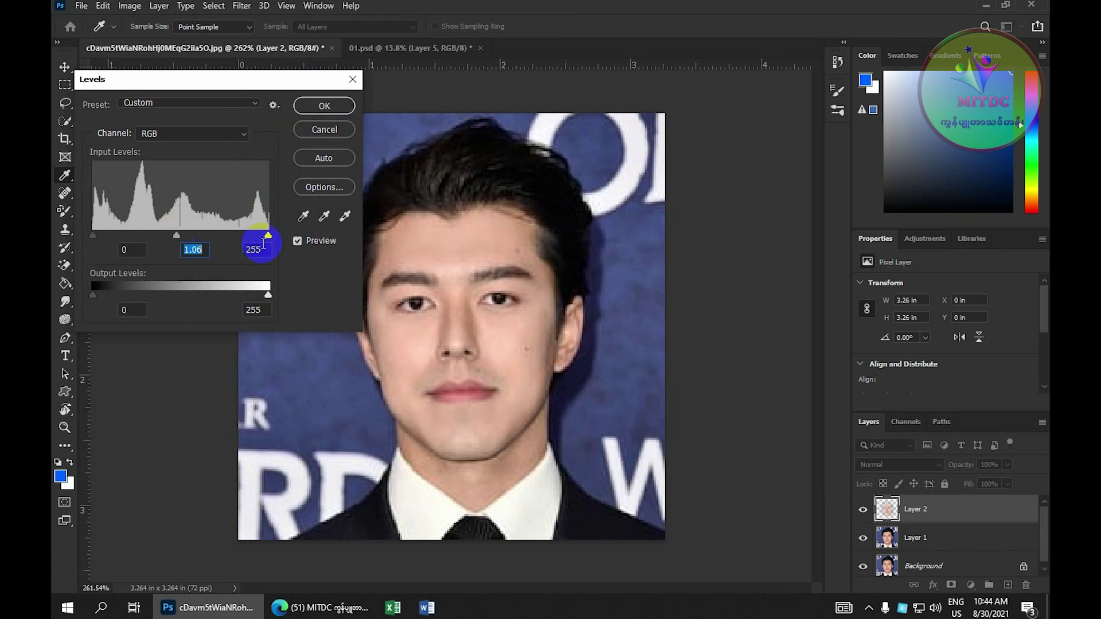
click(336, 108)
key(w)
- Lift the midtones of the face layer with Curves, mapping input 130 to output 139
click(133, 10)
mouse_move(172, 46)
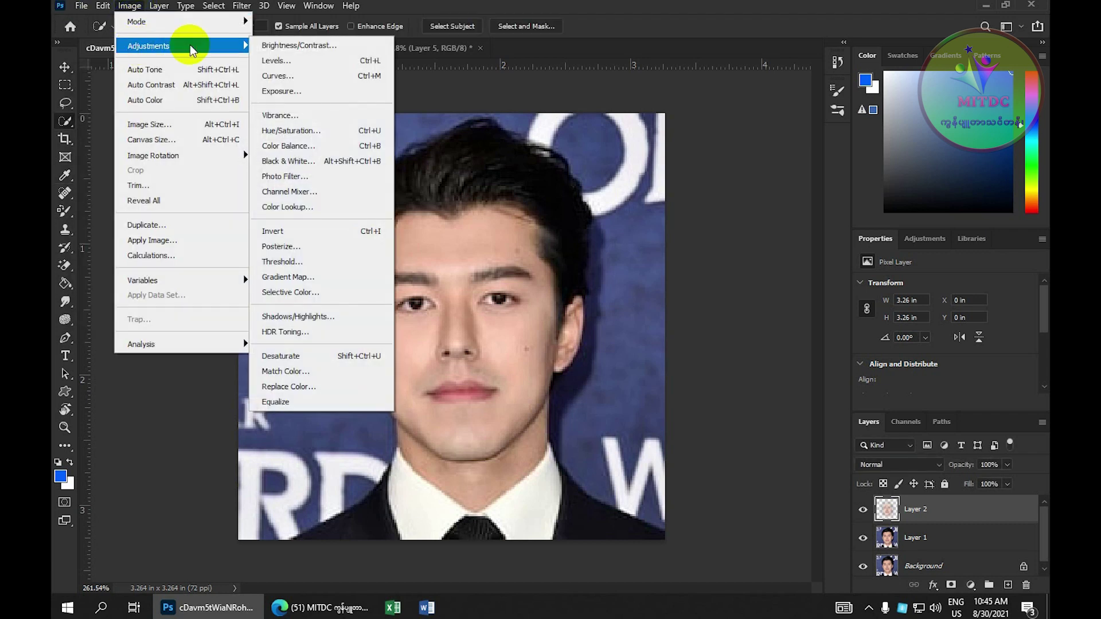
click(307, 78)
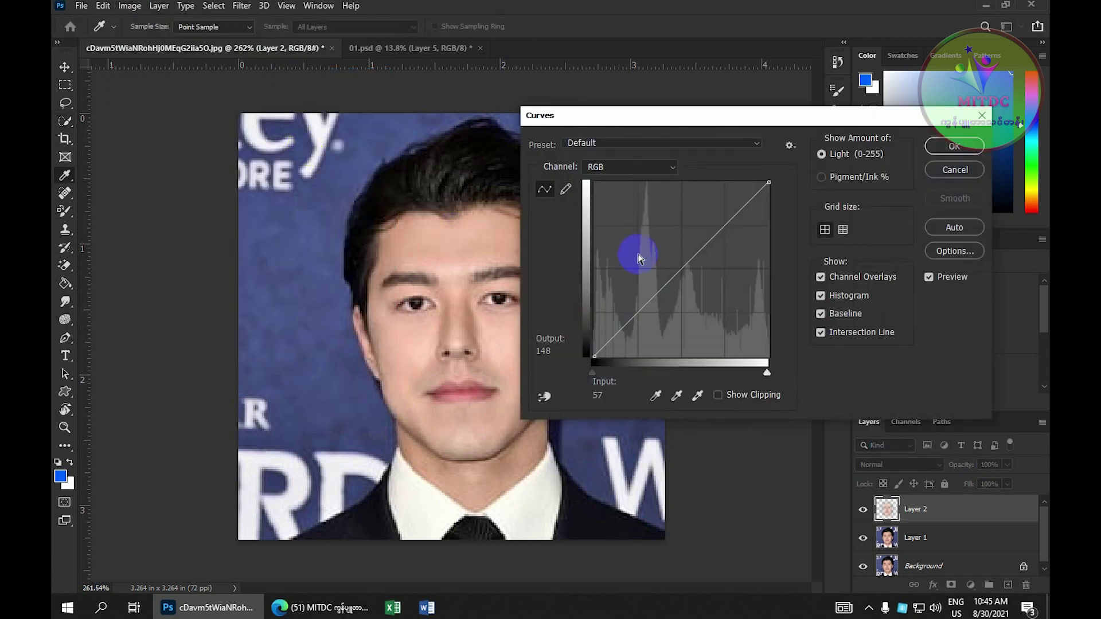
mouse_move(684, 266)
mouse_down()
mouse_move(701, 289)
mouse_move(683, 261)
mouse_up()
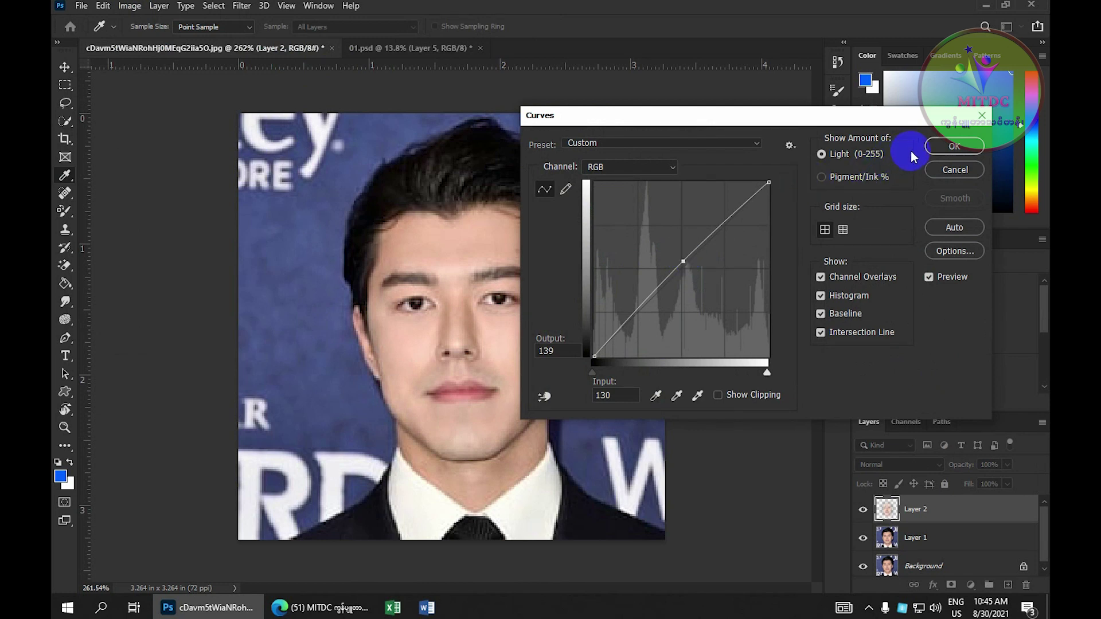
click(953, 146)
key(w)
- Warm the face layer's midtones with Color Balance, using color levels +16, -2 and -10
click(130, 6)
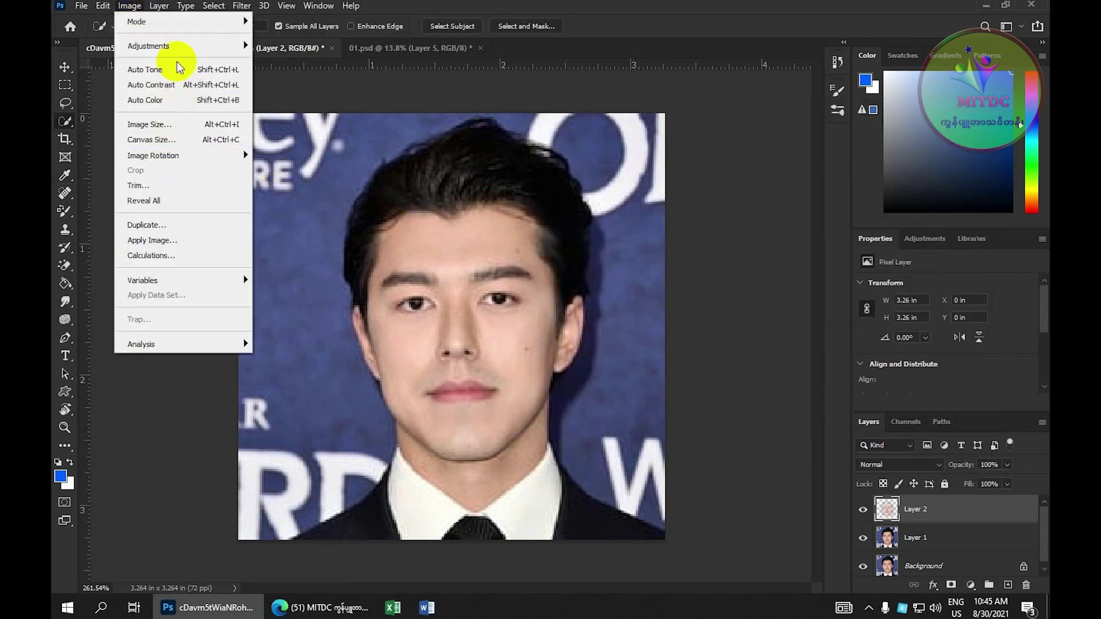
mouse_move(172, 46)
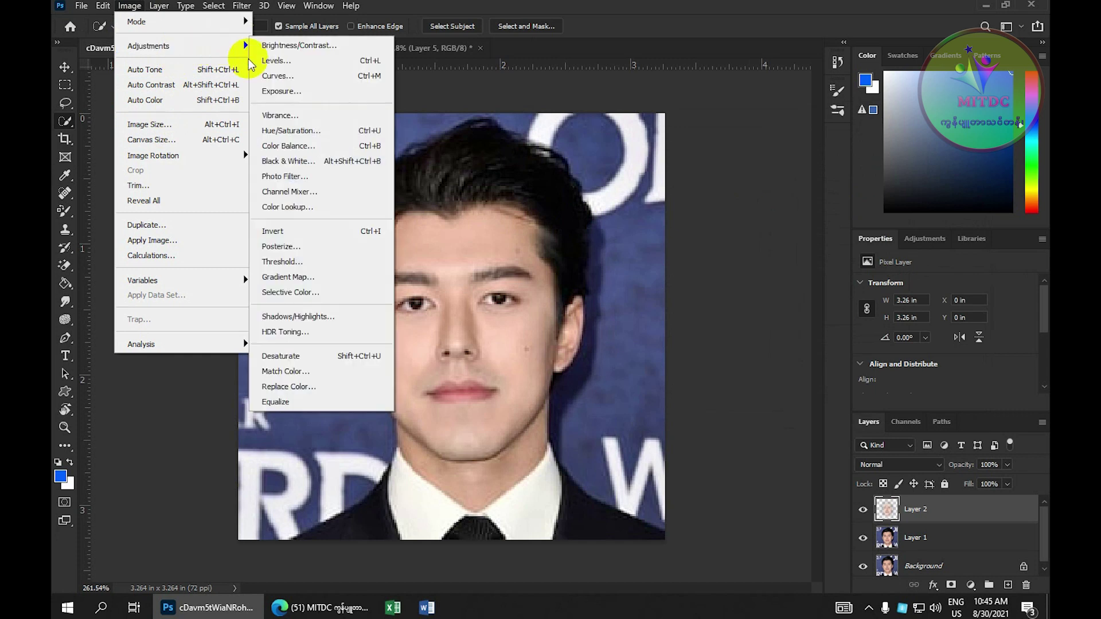
click(303, 147)
drag(215, 239, 227, 239)
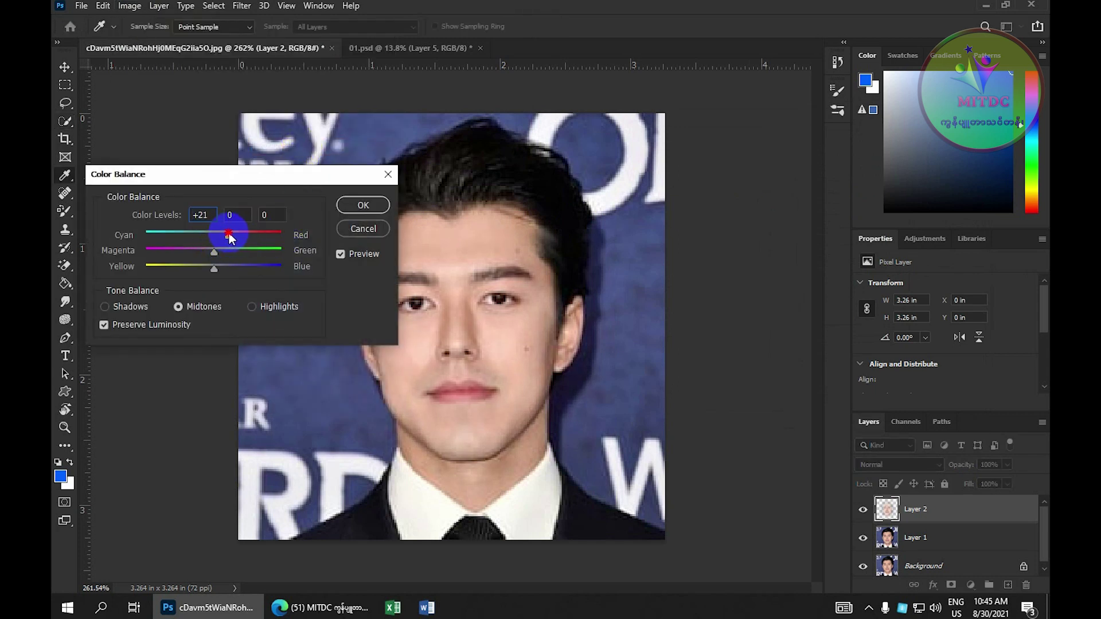
click(208, 250)
drag(229, 237, 228, 236)
drag(209, 251, 213, 252)
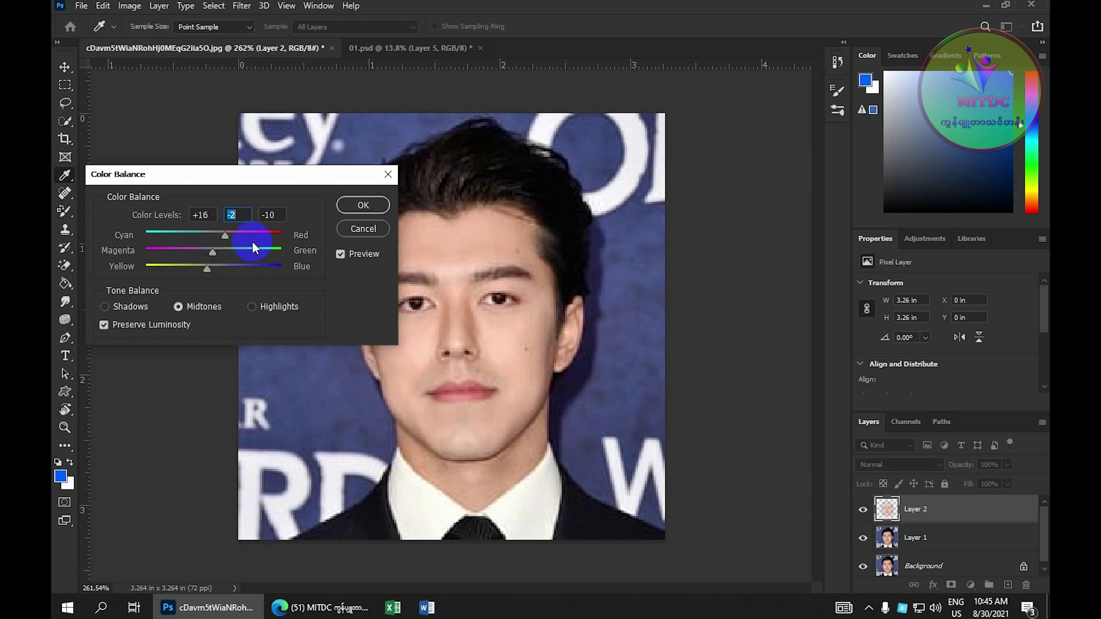
click(363, 205)
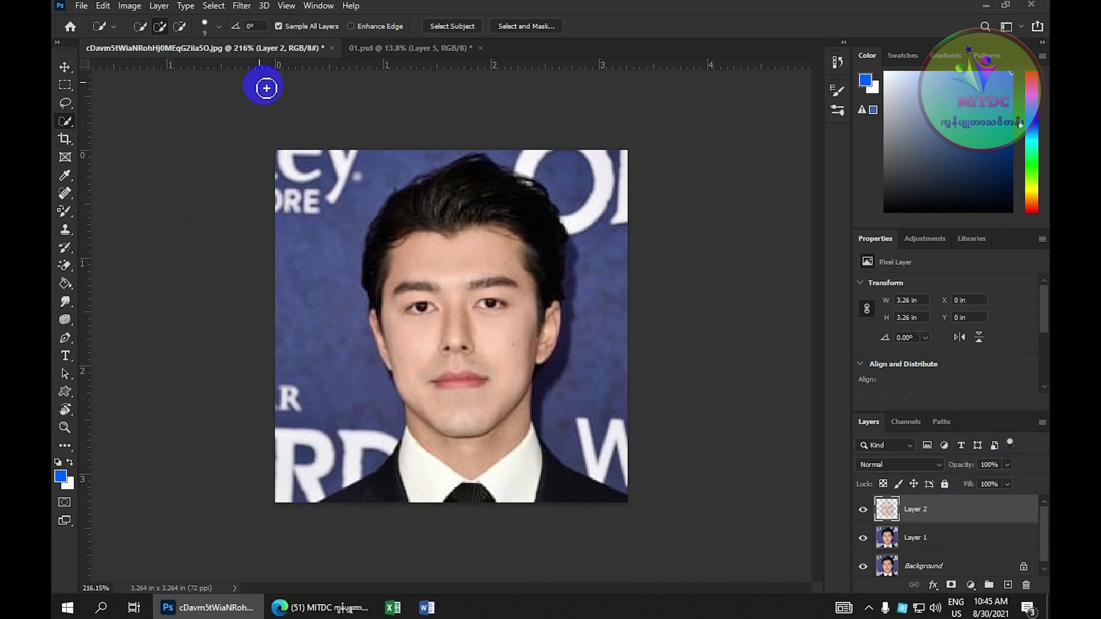
- Merge the corrected face layer down into Layer 1 and flatten the image to a single background layer
click(157, 7)
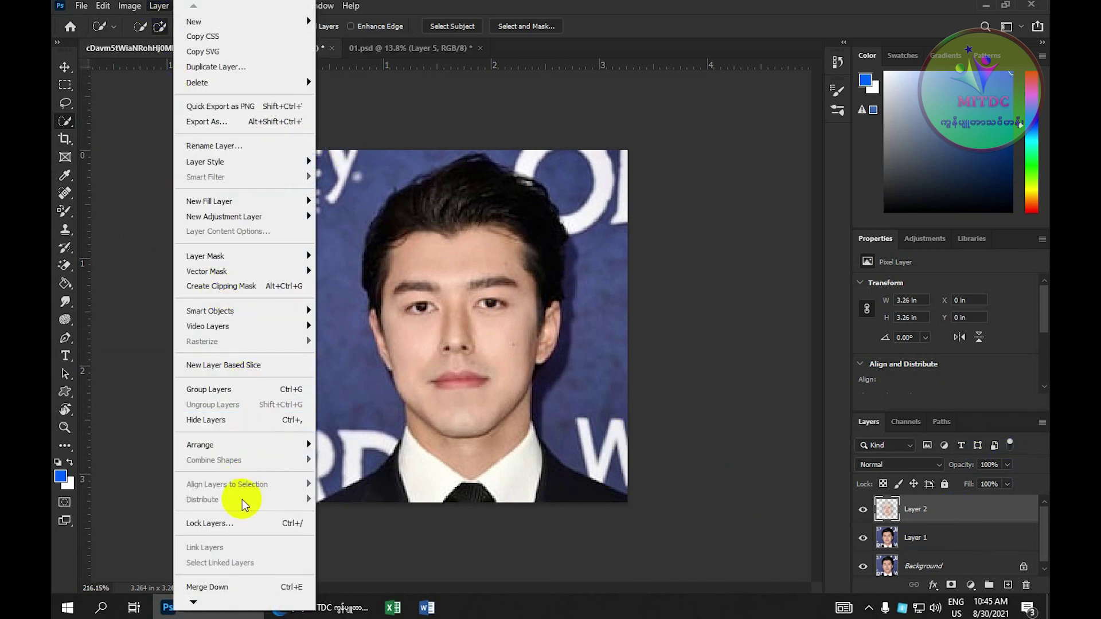
mouse_move(190, 601)
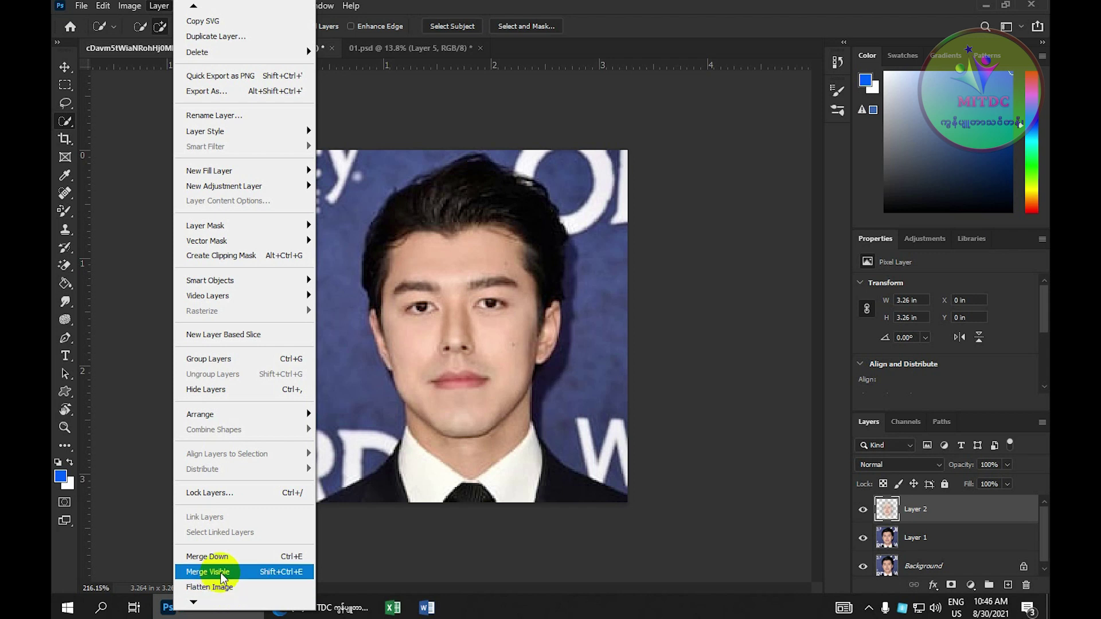
click(281, 561)
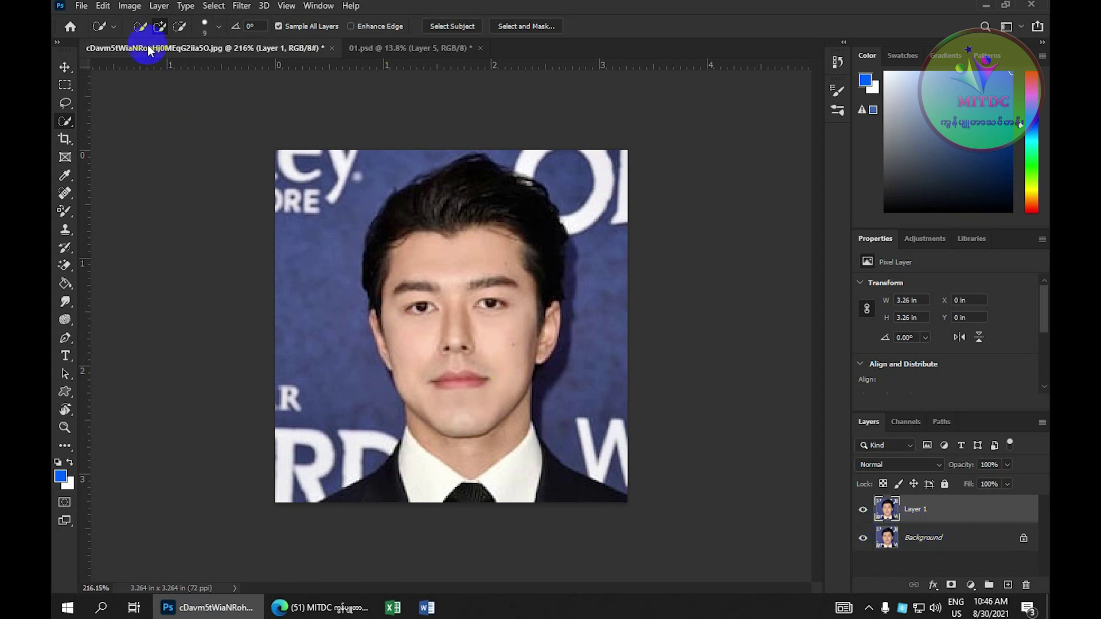
click(160, 7)
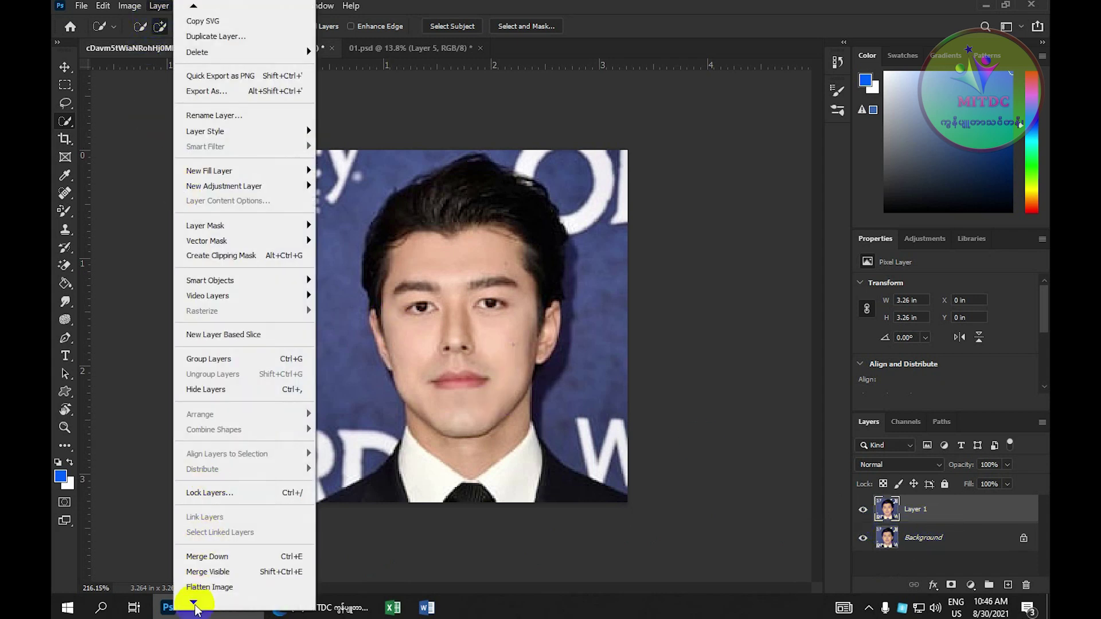
click(221, 589)
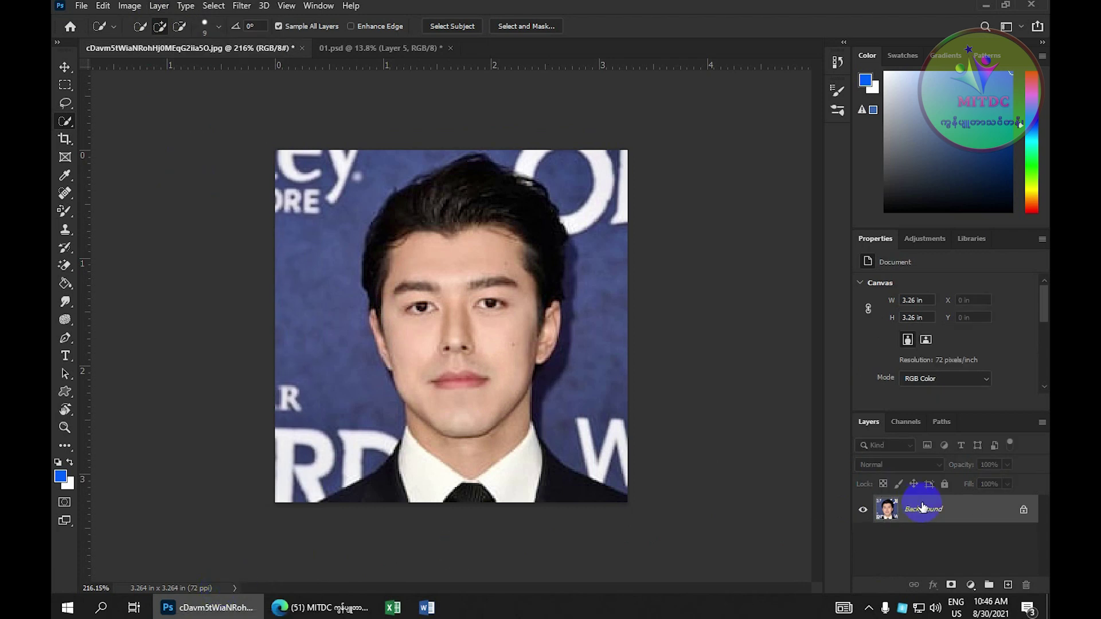
scroll(538, 374, up, 2)
scroll(533, 371, down, 2)
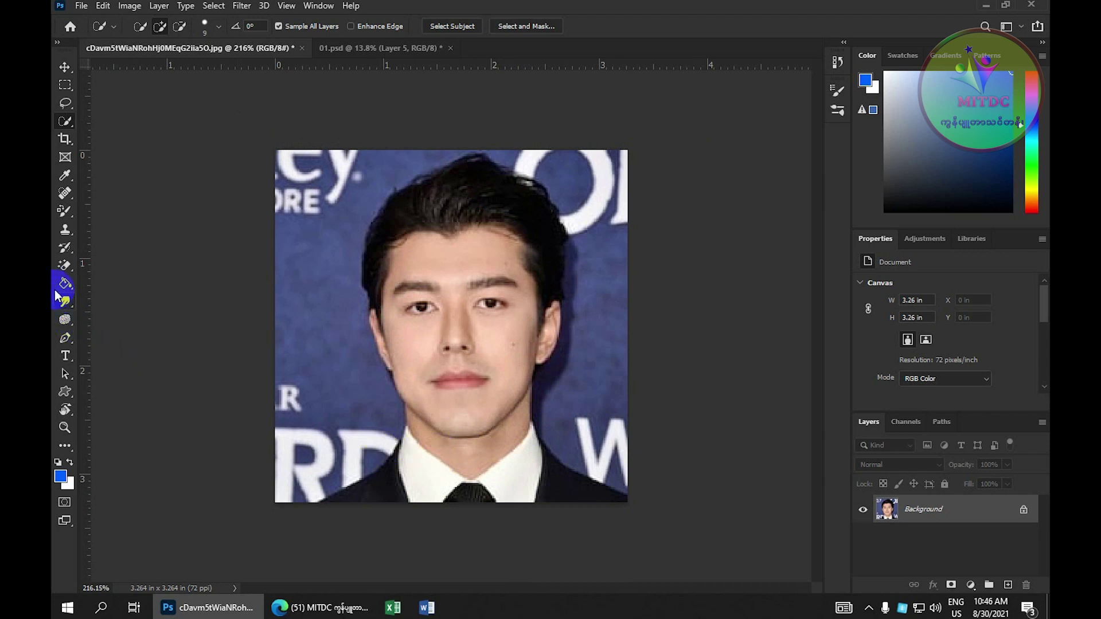
- Start a Pen tool path at the collar on the photo's left side and trace up the jaw to the top of the ear
click(67, 338)
scroll(401, 379, up, 5)
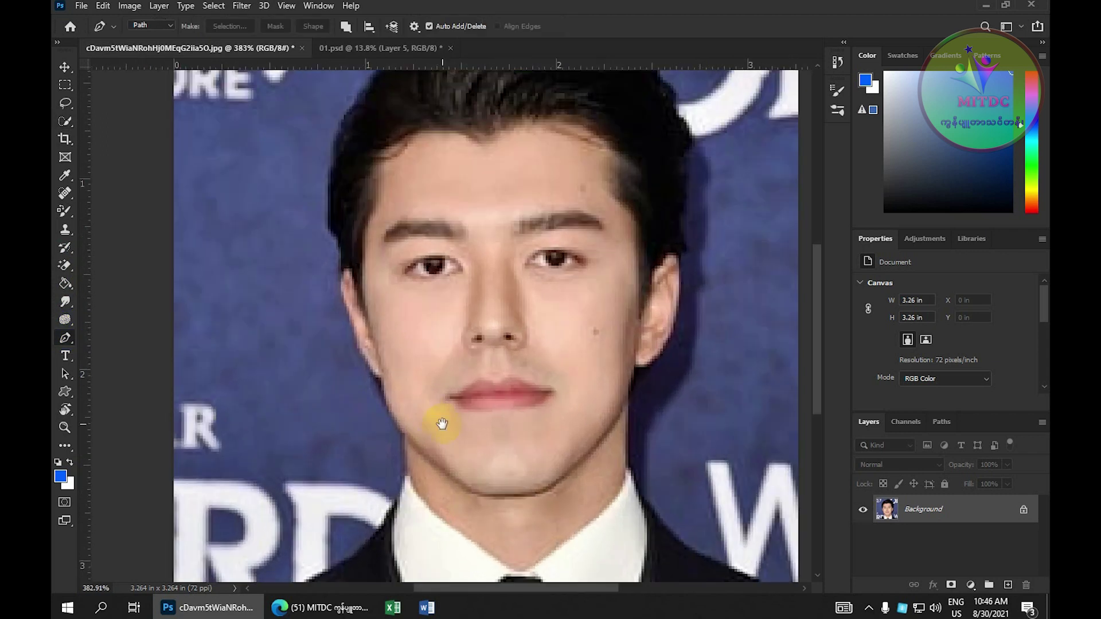
drag(442, 424, 425, 334)
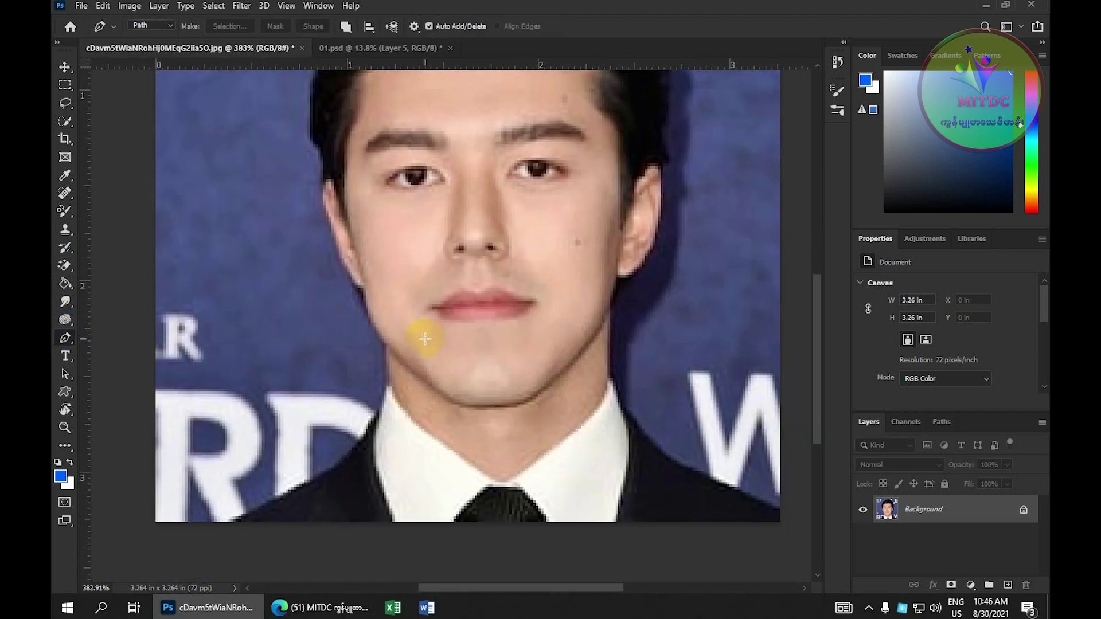
scroll(427, 345, up, 1)
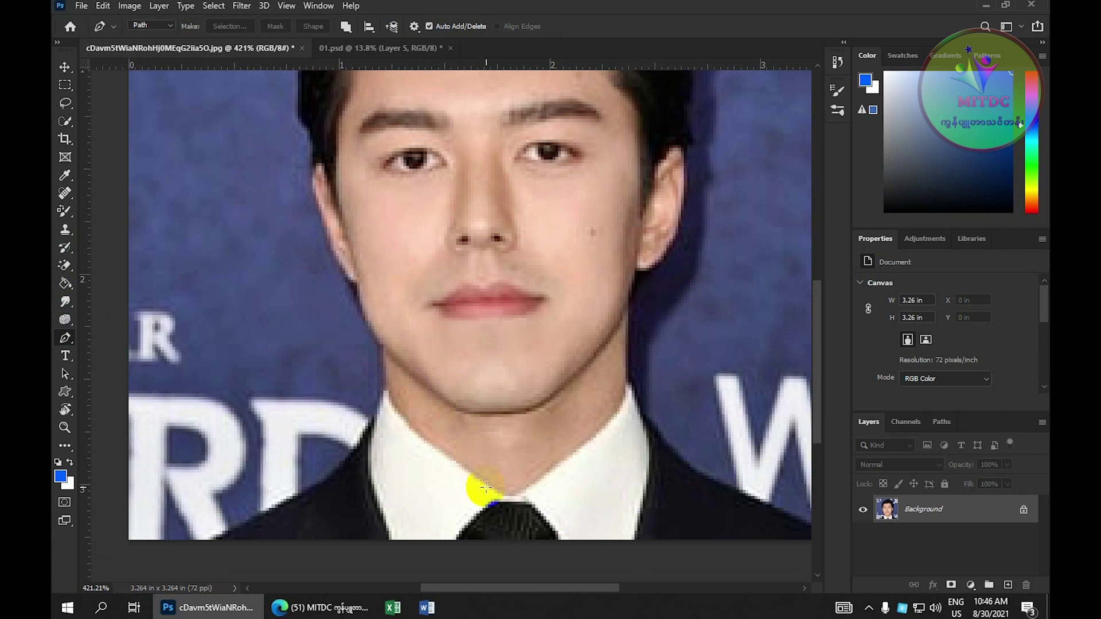
drag(389, 388, 371, 332)
drag(354, 282, 355, 265)
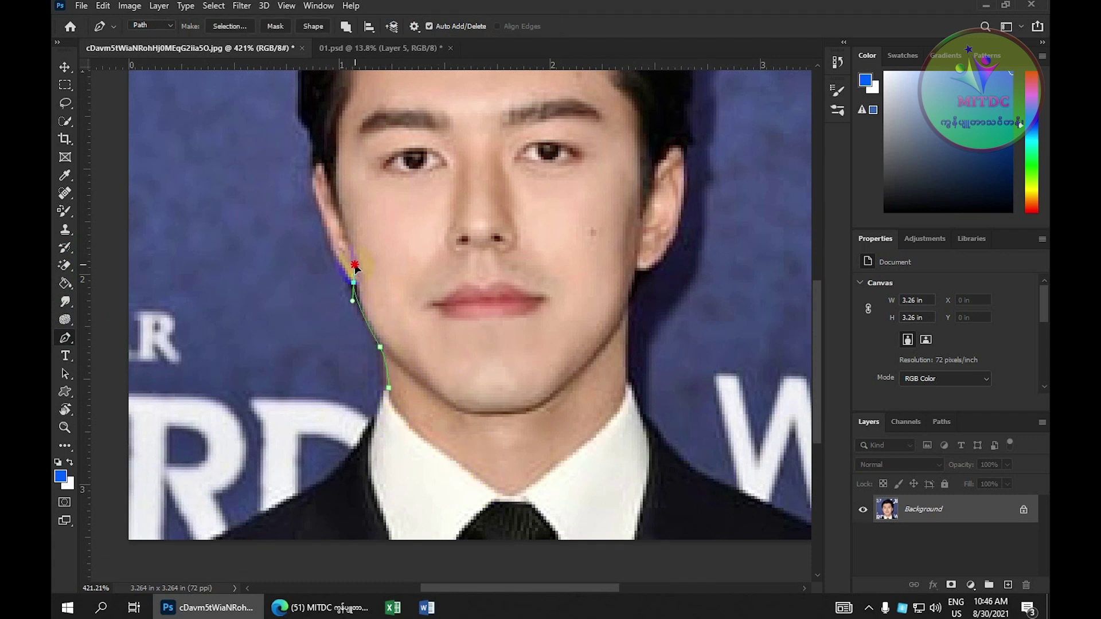
drag(307, 178, 301, 86)
- Try to continue the path from the ear on the photo's left side to the edge of the hair
scroll(406, 213, down, 2)
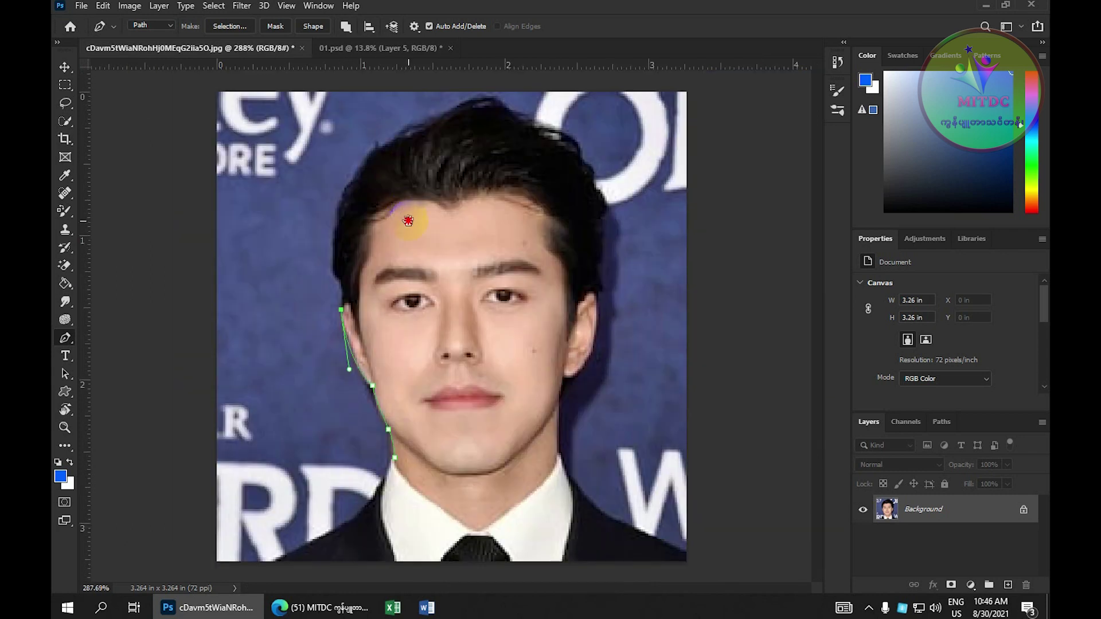
scroll(405, 212, up, 2)
drag(334, 297, 309, 277)
click(350, 308)
key(ctrl+z)
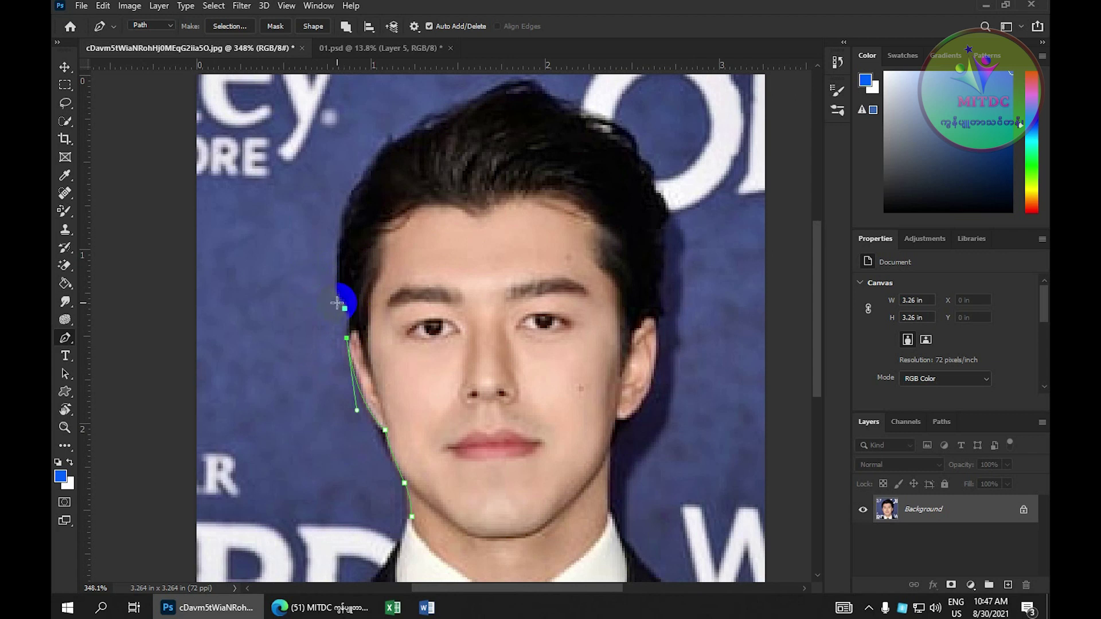
- Trace the path with curves along the hair from above the ear on the photo's left side to the top of the head
click(341, 294)
mouse_move(340, 293)
mouse_down()
mouse_move(351, 314)
mouse_move(344, 302)
mouse_up()
drag(359, 179, 398, 83)
click(487, 97)
drag(488, 97, 556, 71)
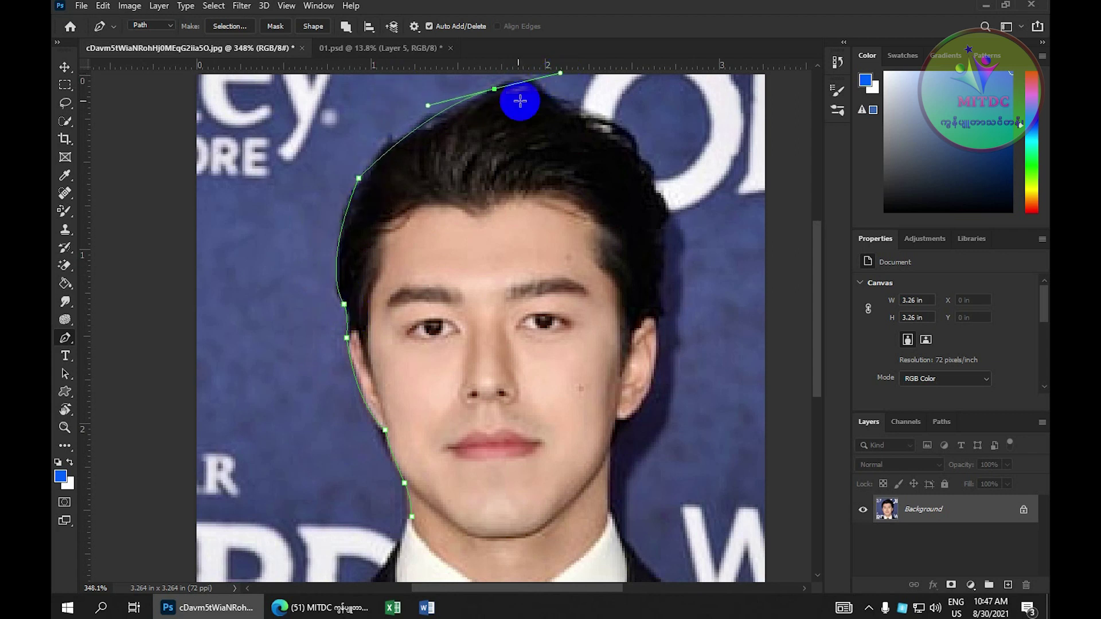
- Continue the path from the top of the head down the hair on the photo's right side to the ear
click(591, 120)
drag(653, 183, 671, 214)
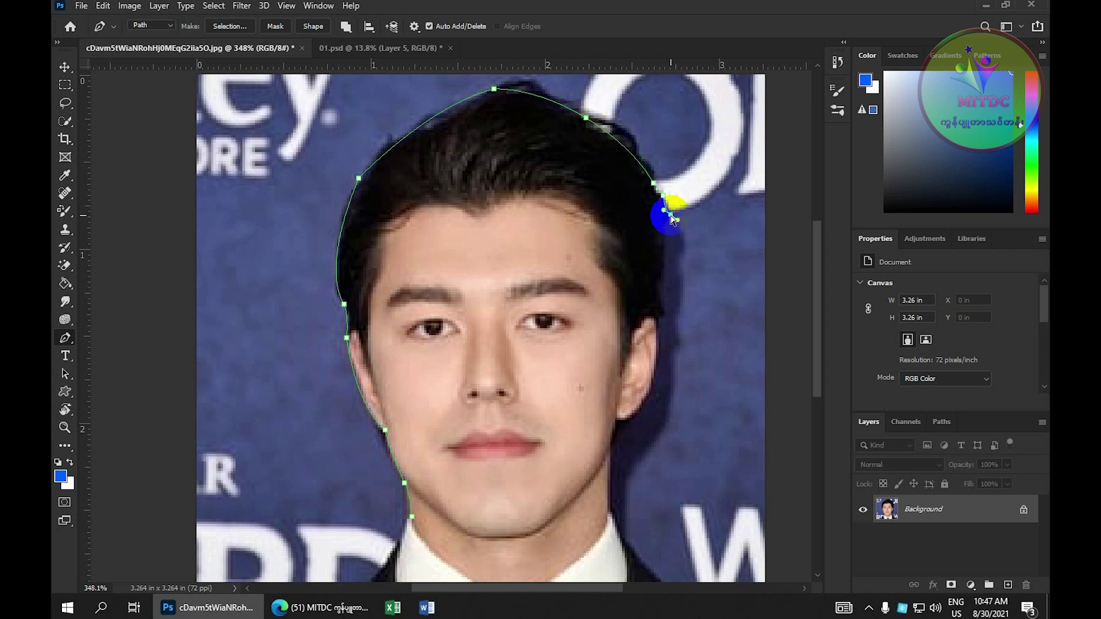
click(666, 226)
drag(661, 307, 659, 316)
- Trace the path around the ear on the photo's right side and down the jaw and neck to the collar
scroll(658, 316, down, 2)
drag(628, 262, 633, 259)
drag(601, 300, 589, 299)
click(584, 325)
drag(579, 380, 580, 390)
- Try to curve the path from the collar on the photo's right side to the base of the neck, and undo it
drag(493, 484, 408, 537)
scroll(505, 476, up, 3)
scroll(509, 312, down, 3)
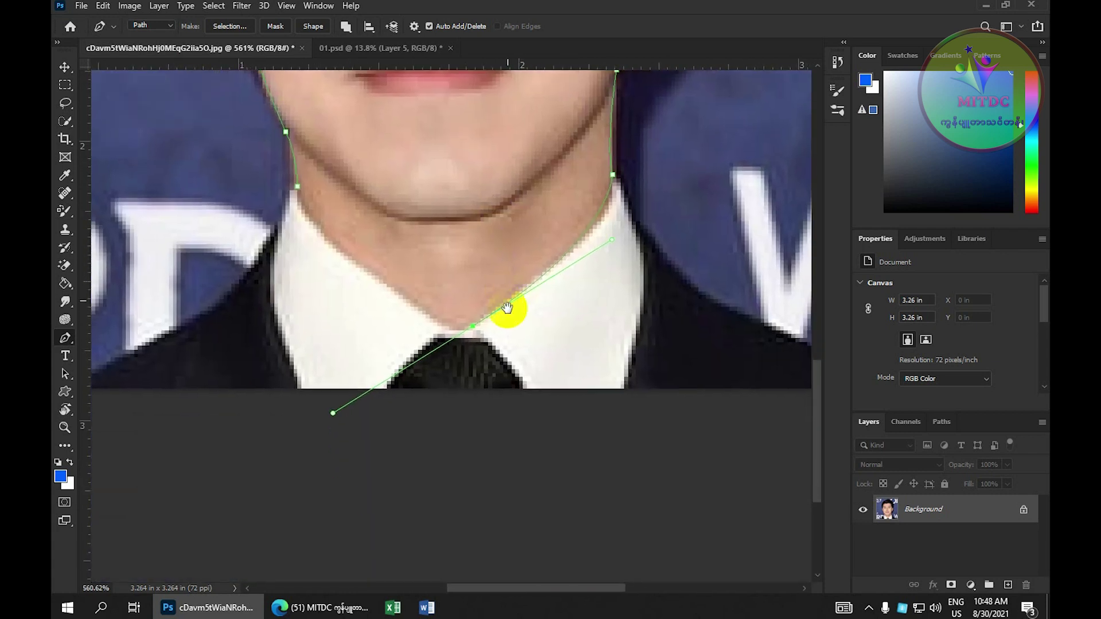
key(ctrl+z)
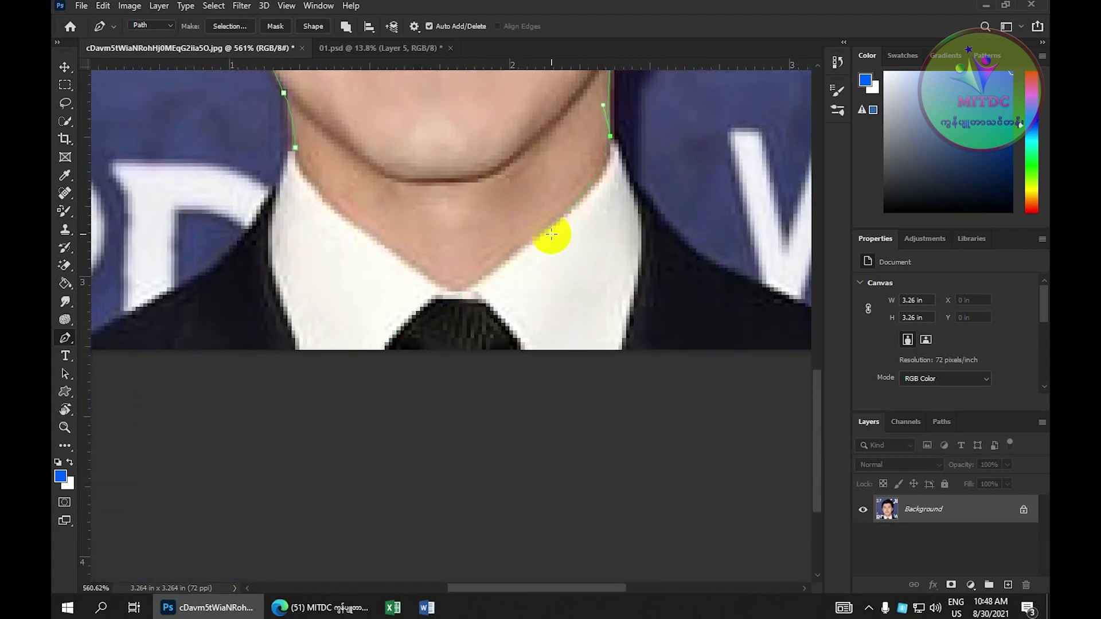
- Trace the path along both shirt collar edges through the base of the neck and close it at its starting anchor
drag(558, 216, 501, 266)
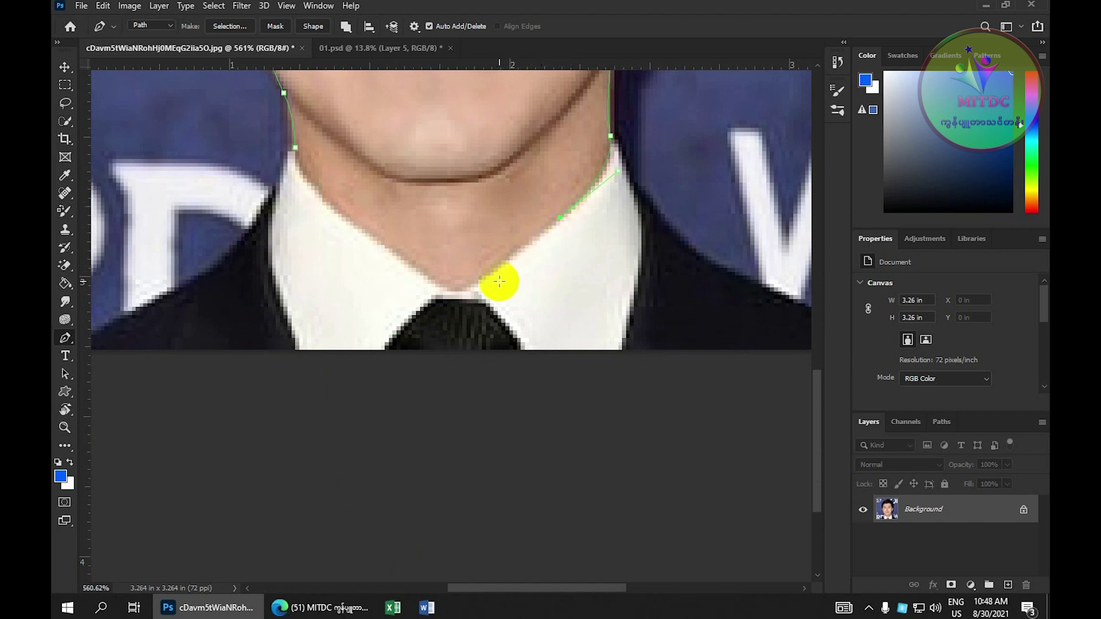
mouse_move(469, 288)
mouse_down()
mouse_move(452, 295)
mouse_move(467, 288)
mouse_up()
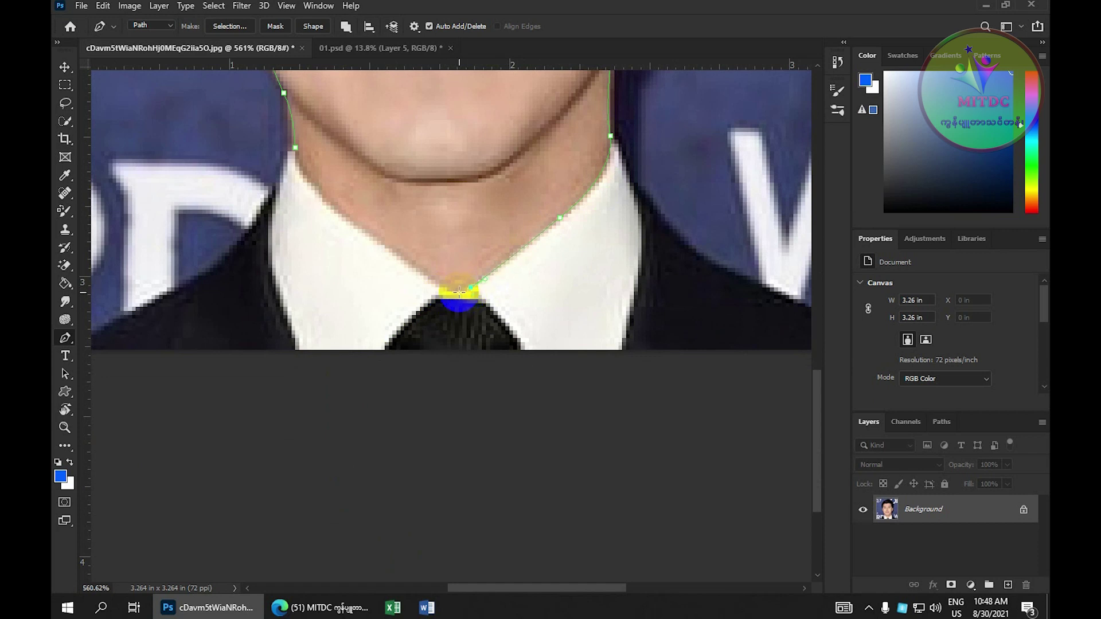
drag(459, 292, 465, 291)
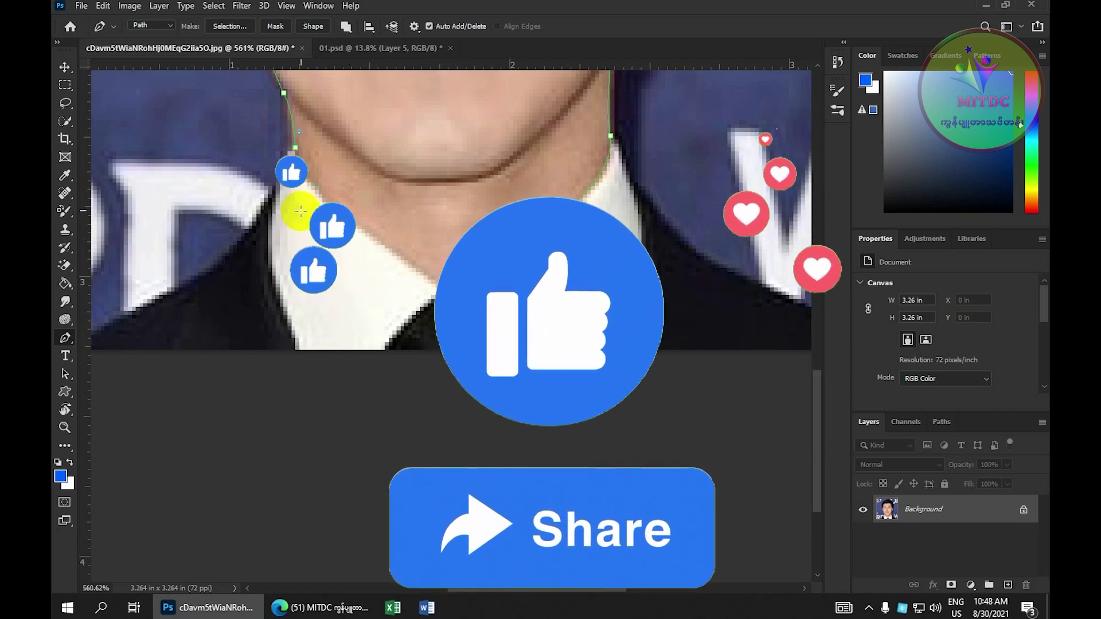
click(295, 148)
drag(294, 148, 269, 100)
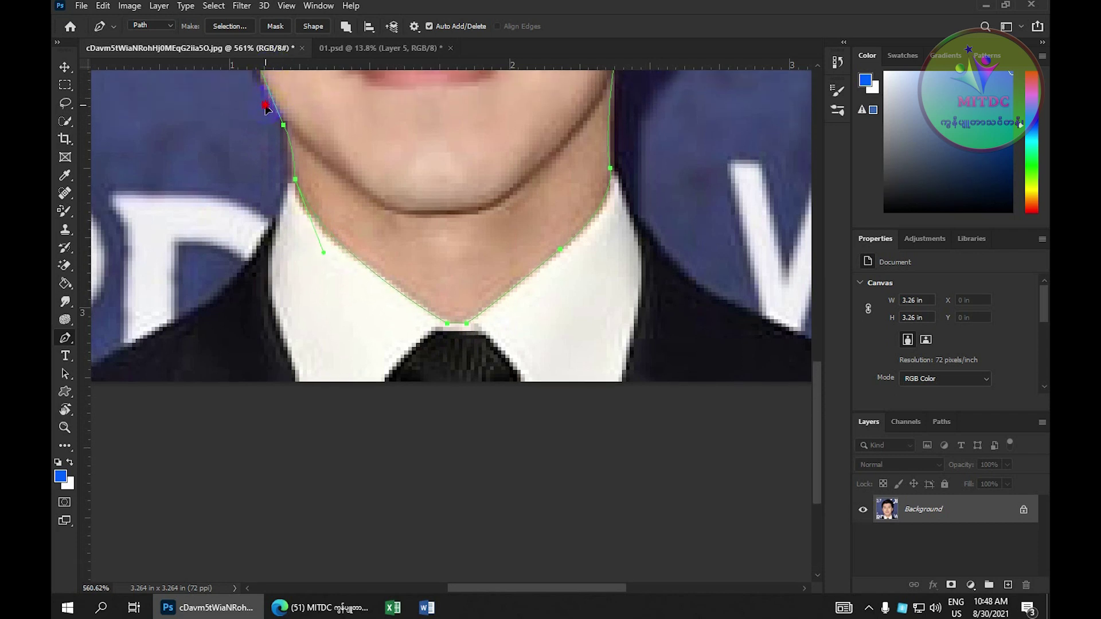
mouse_move(265, 109)
mouse_down()
mouse_move(271, 100)
mouse_move(260, 99)
mouse_up()
scroll(467, 160, down, 5)
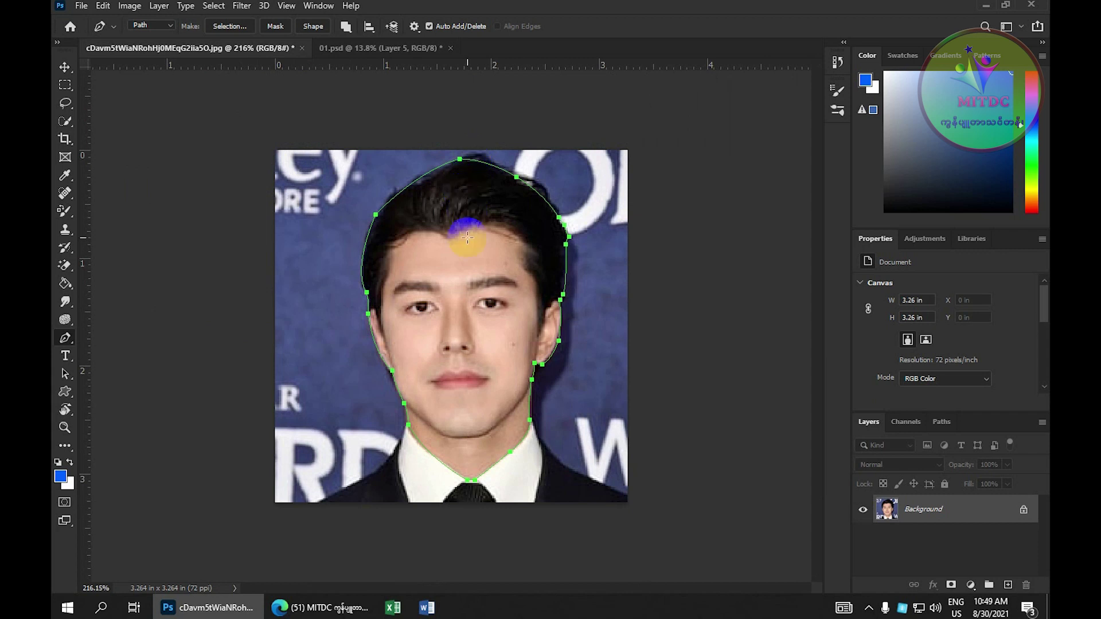
- Convert the closed head path into a new selection with a 1-pixel feather radius
right_click(459, 273)
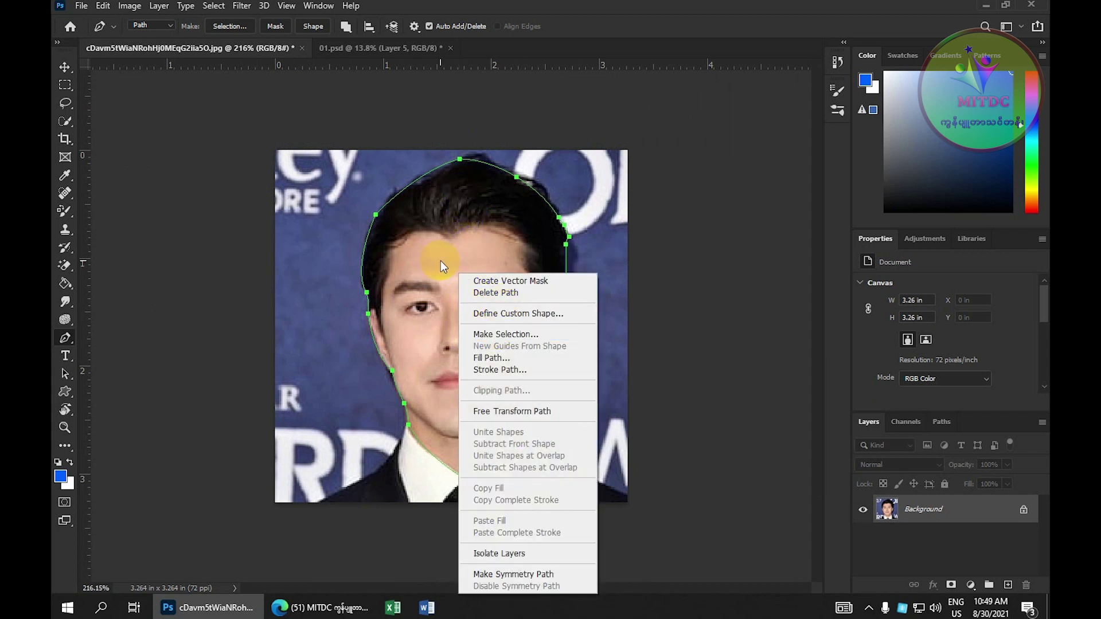
click(493, 334)
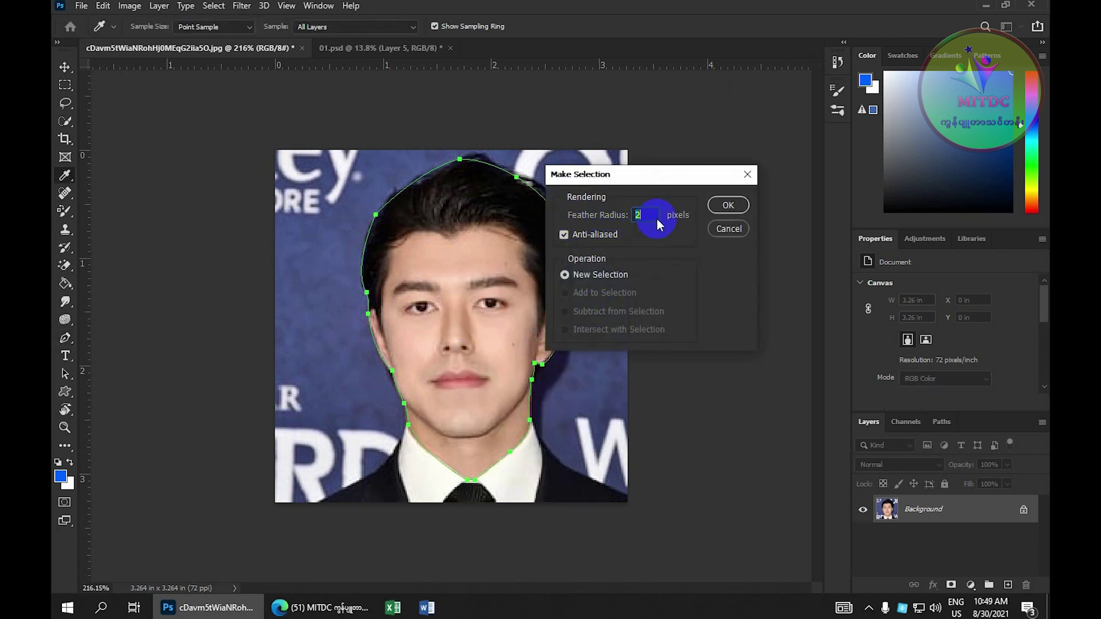
text(1)
click(728, 206)
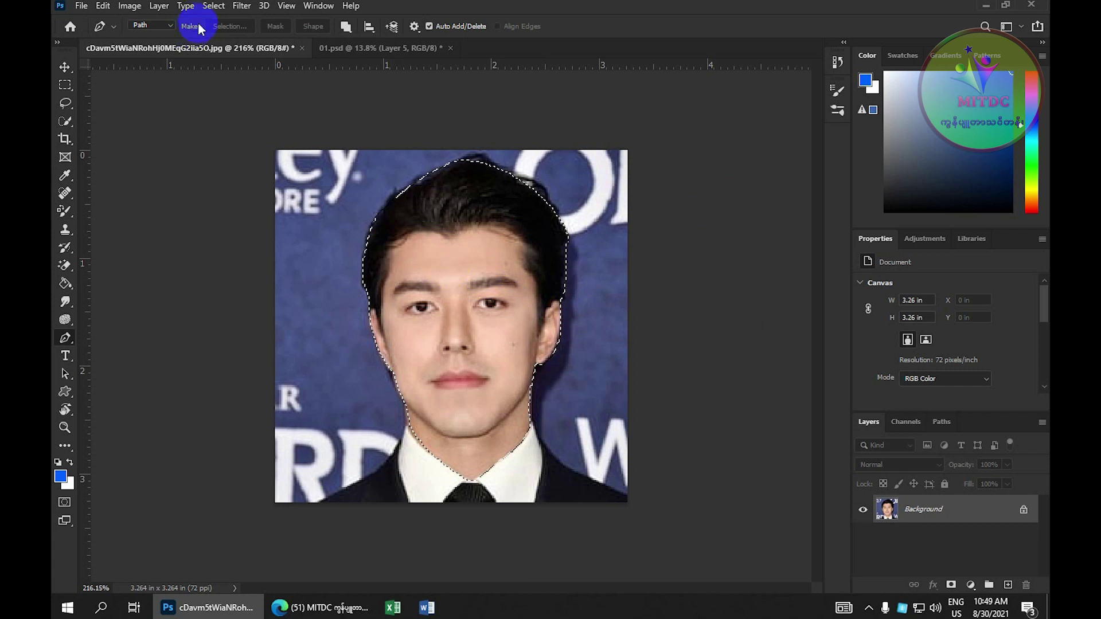
- Copy the selected head onto its own layer and check the cutout by toggling the Background layer's visibility
click(159, 6)
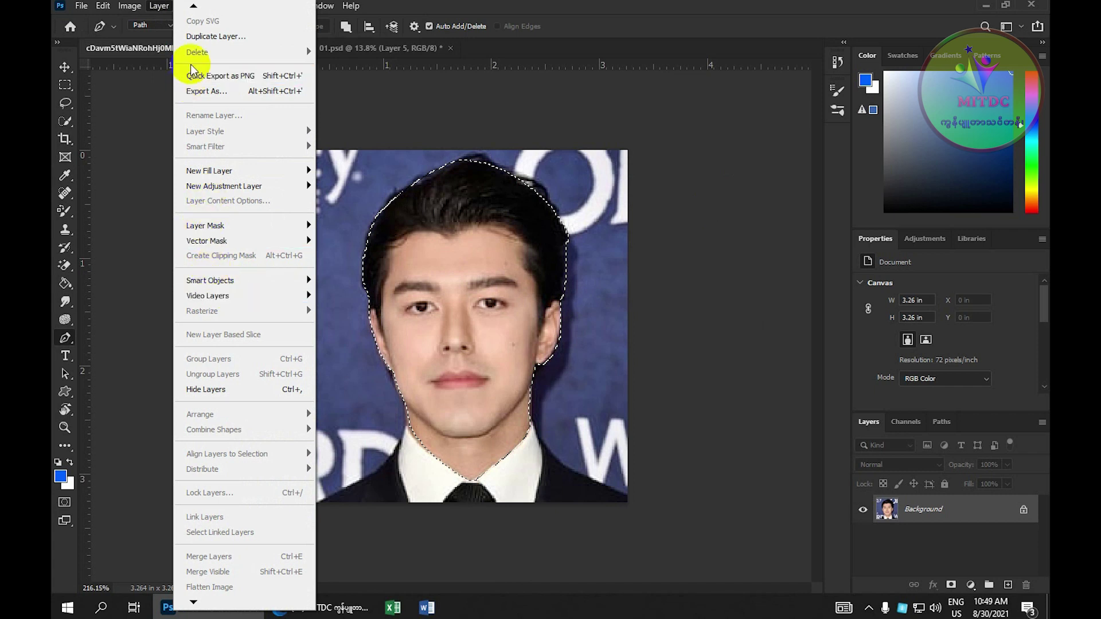
mouse_move(198, 22)
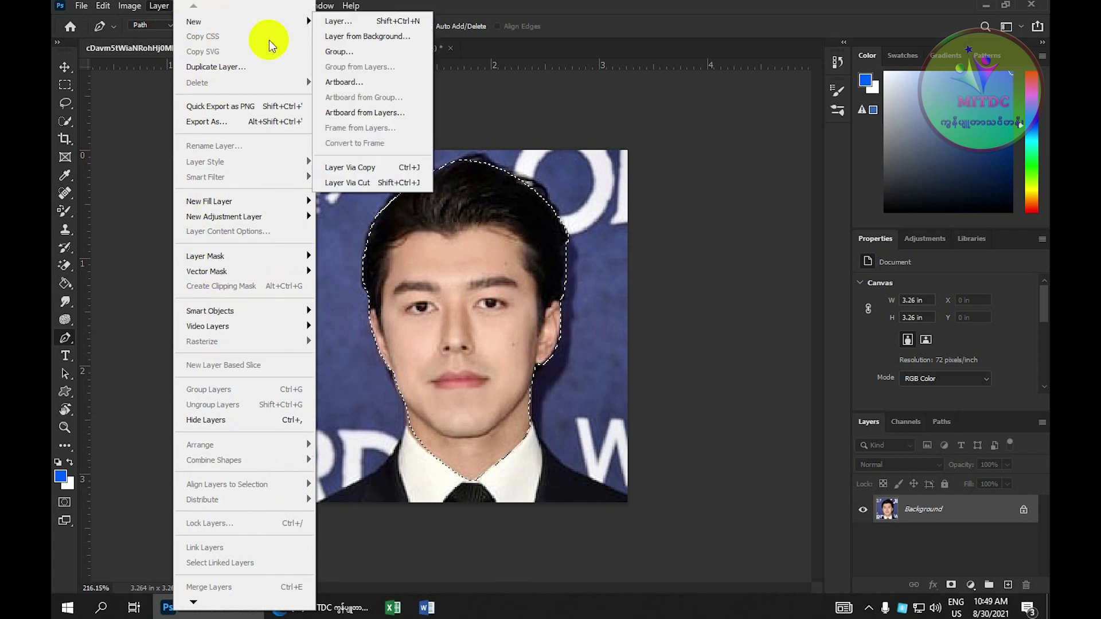
click(387, 172)
click(863, 539)
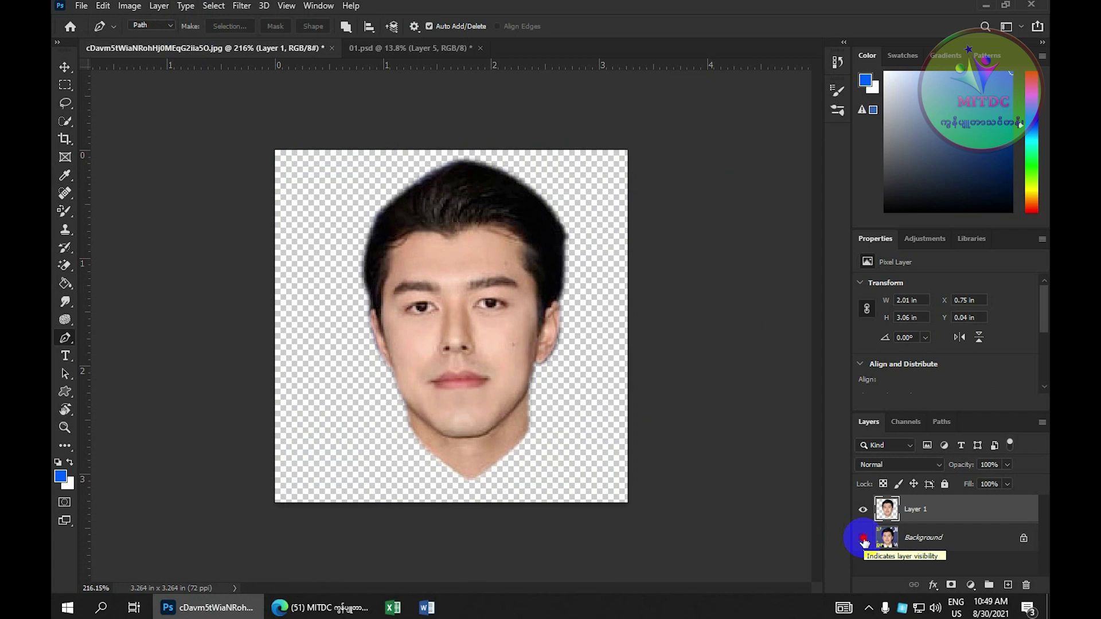
click(863, 539)
click(864, 539)
click(863, 539)
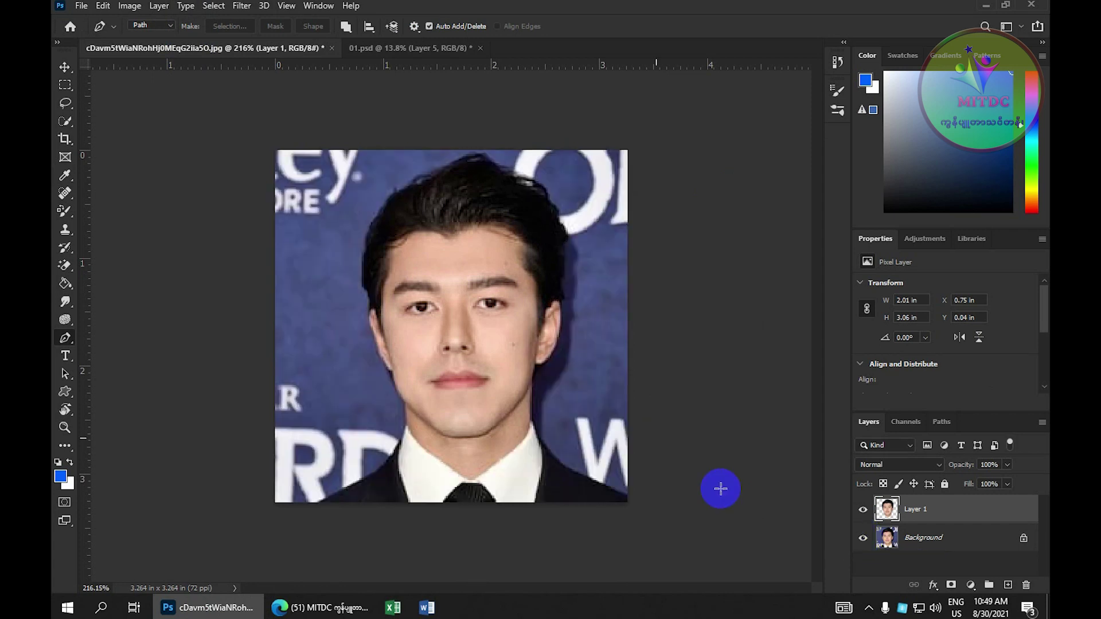
- Move the cut-out head from the portrait into the 01.psd document, placing it above the gown's collar
click(64, 67)
mouse_move(454, 290)
mouse_down()
mouse_move(454, 135)
mouse_move(431, 38)
mouse_move(454, 293)
mouse_up()
scroll(454, 293, up, 3)
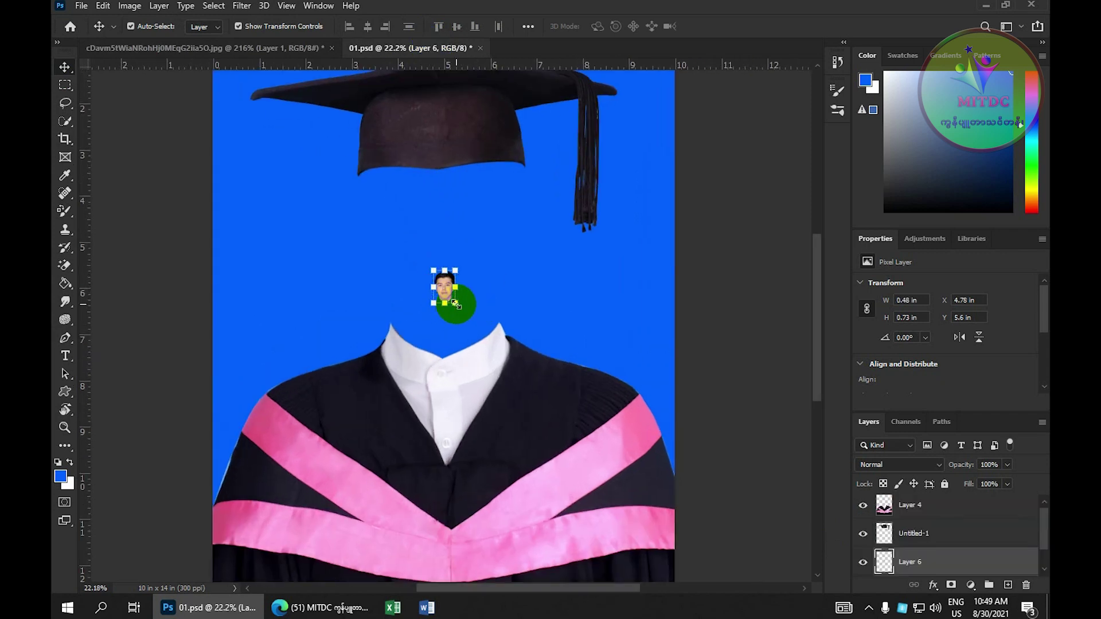
- Scale the head proportionally to about 672% and position it between the graduation cap and the gown's collar
drag(457, 306, 508, 339)
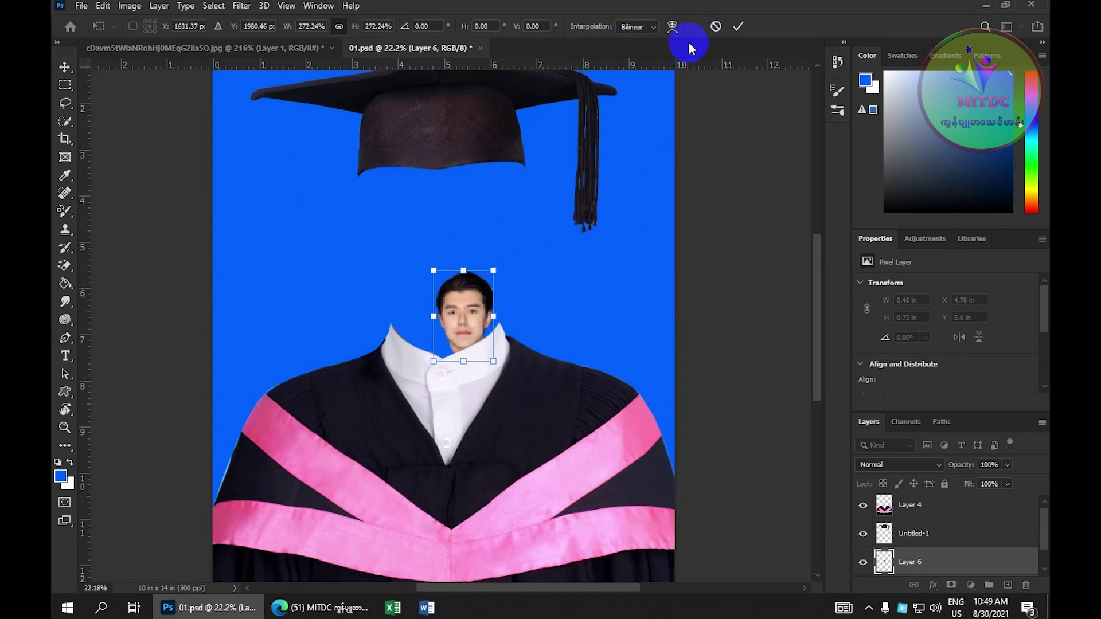
click(714, 26)
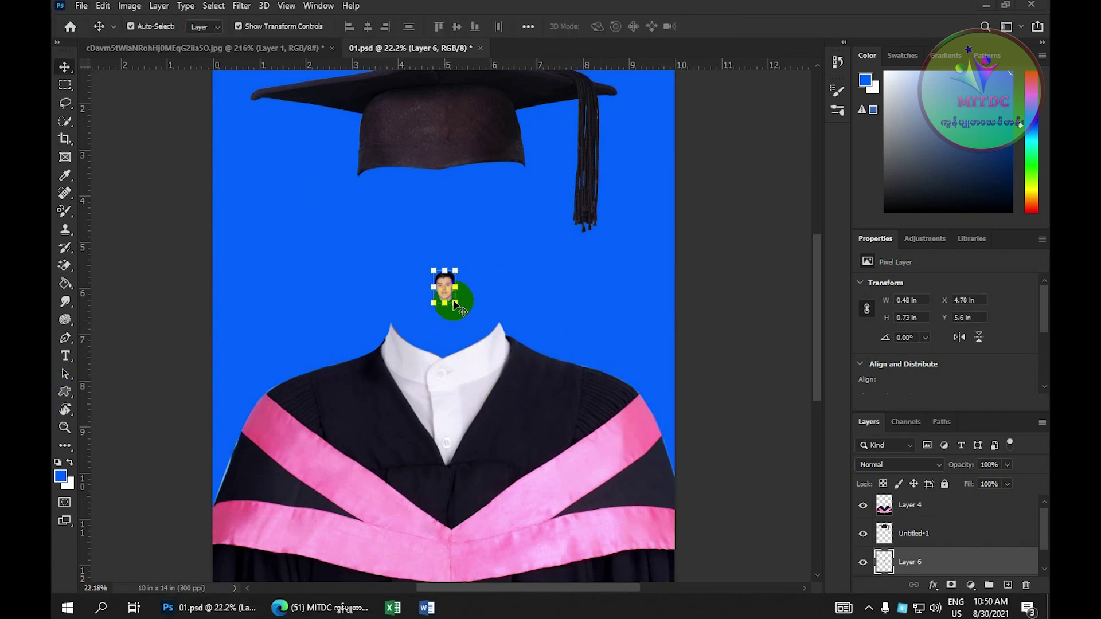
key(alt)
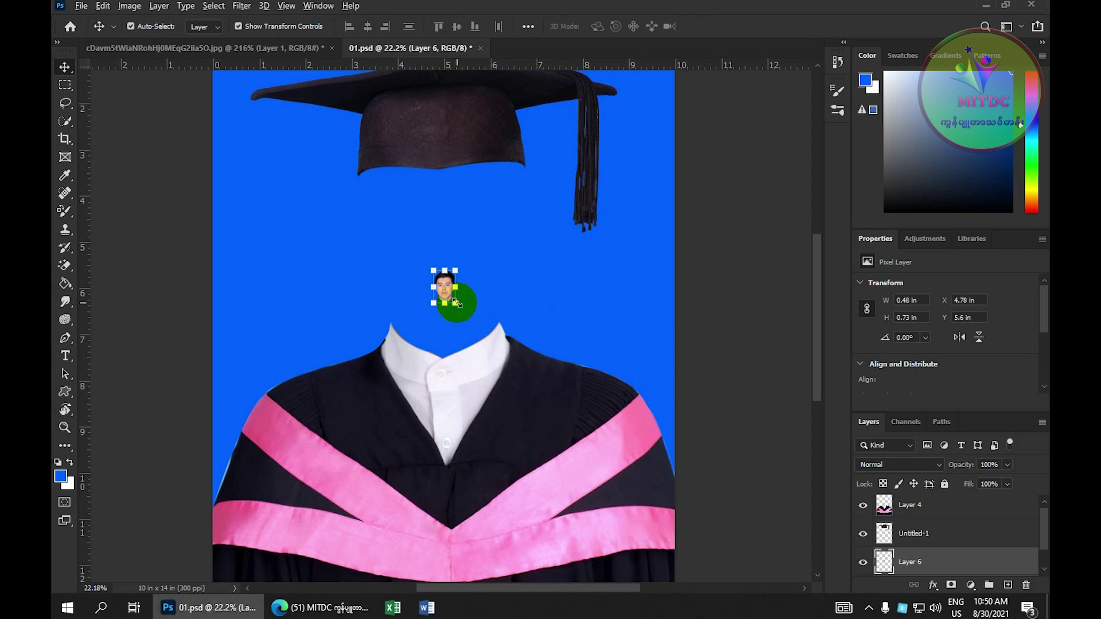
drag(457, 302, 523, 393)
drag(477, 303, 473, 268)
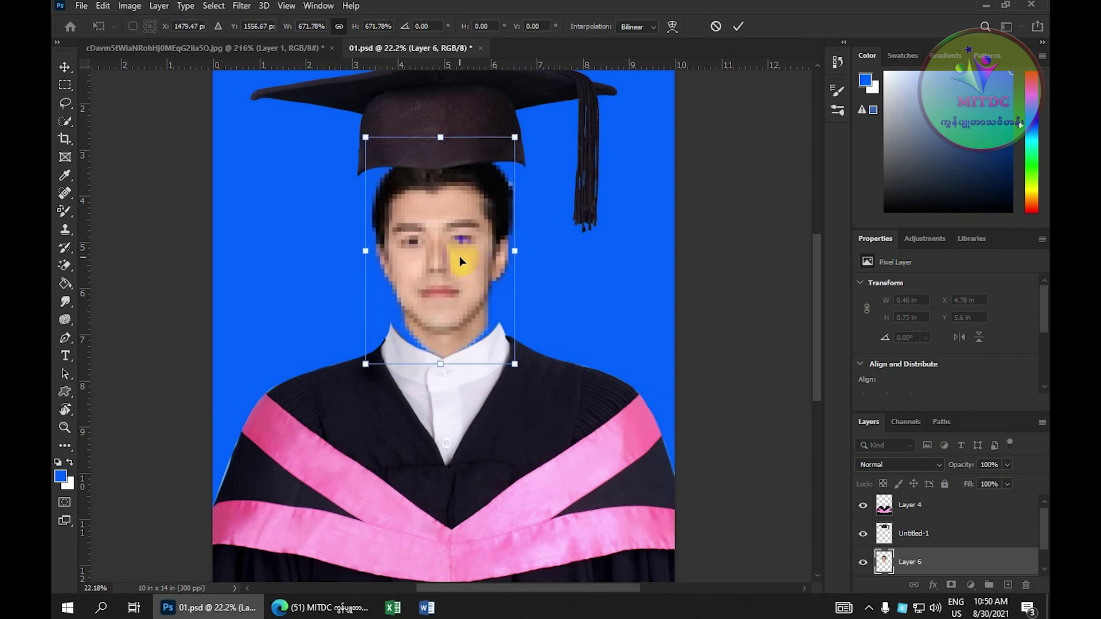
click(738, 28)
key(ctrl+minus)
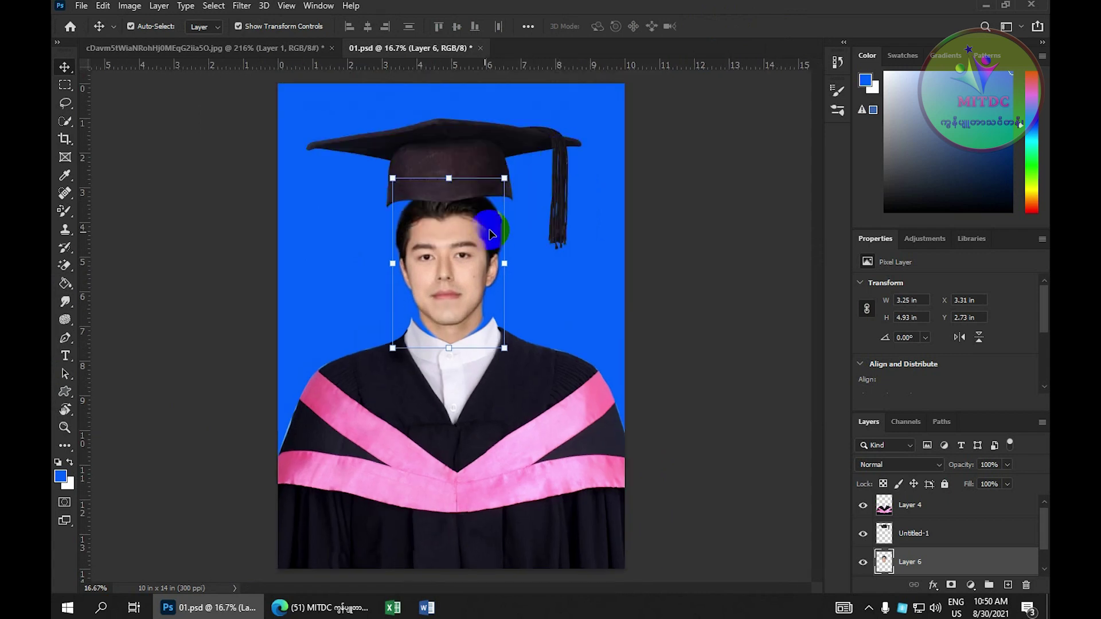
- Enlarge the head to about 112% and align it under the cap with the neck tucked into the collar
drag(491, 234, 487, 222)
drag(502, 333, 521, 357)
drag(446, 259, 455, 261)
drag(525, 360, 517, 347)
drag(468, 284, 462, 285)
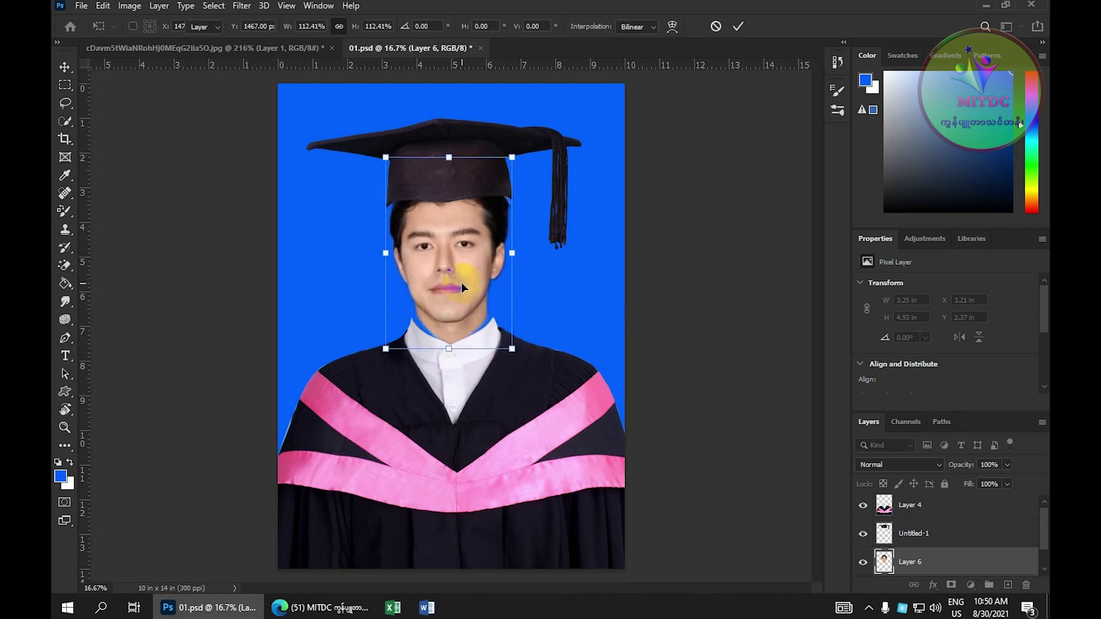
key(Return)
click(504, 393)
drag(465, 235, 466, 243)
- Scale the gown layer proportionally to about 88% and center it beneath the head
click(539, 411)
click(481, 380)
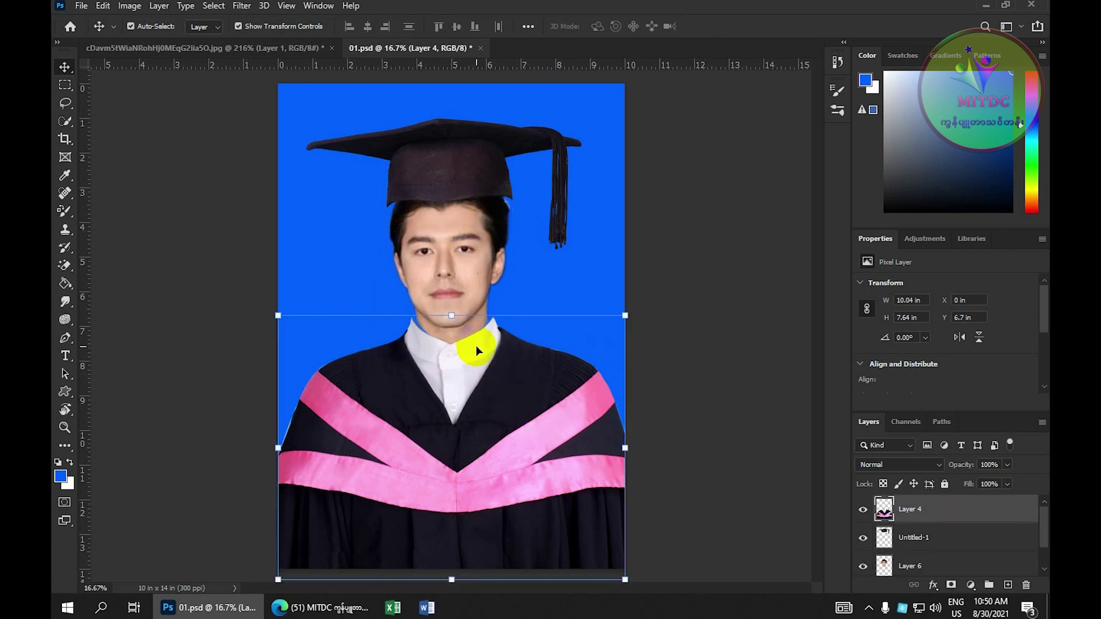
click(508, 346)
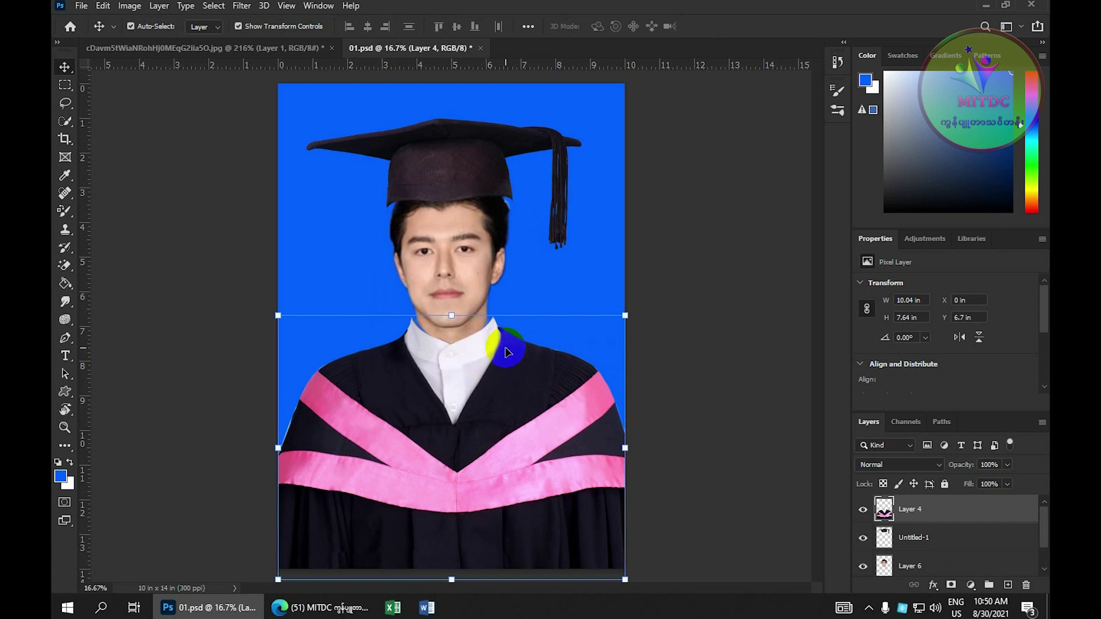
click(482, 340)
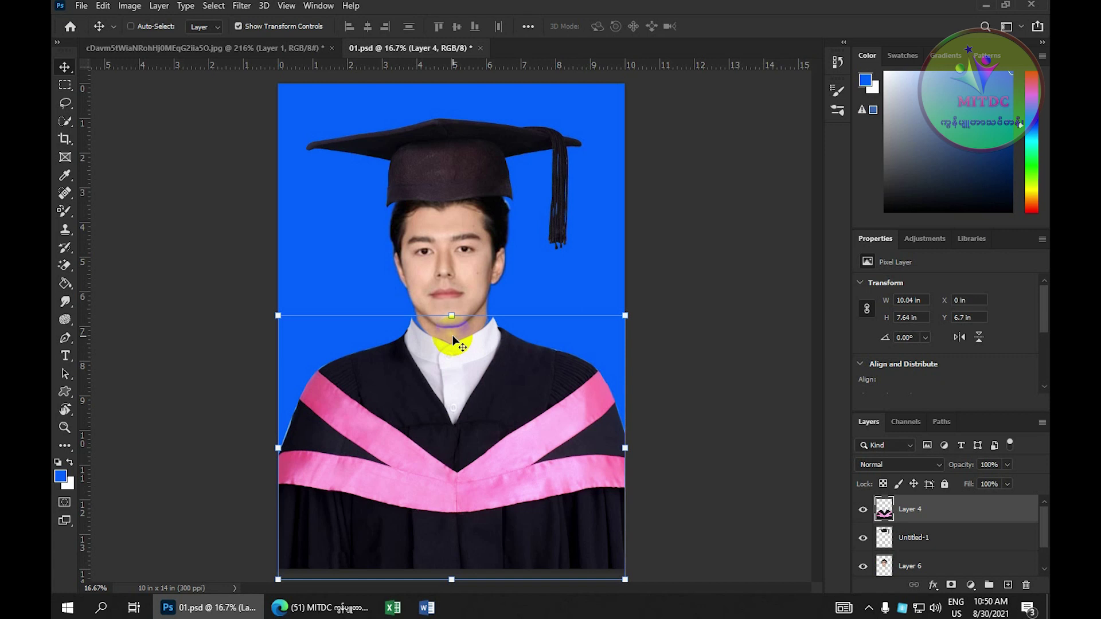
key(ctrl+t)
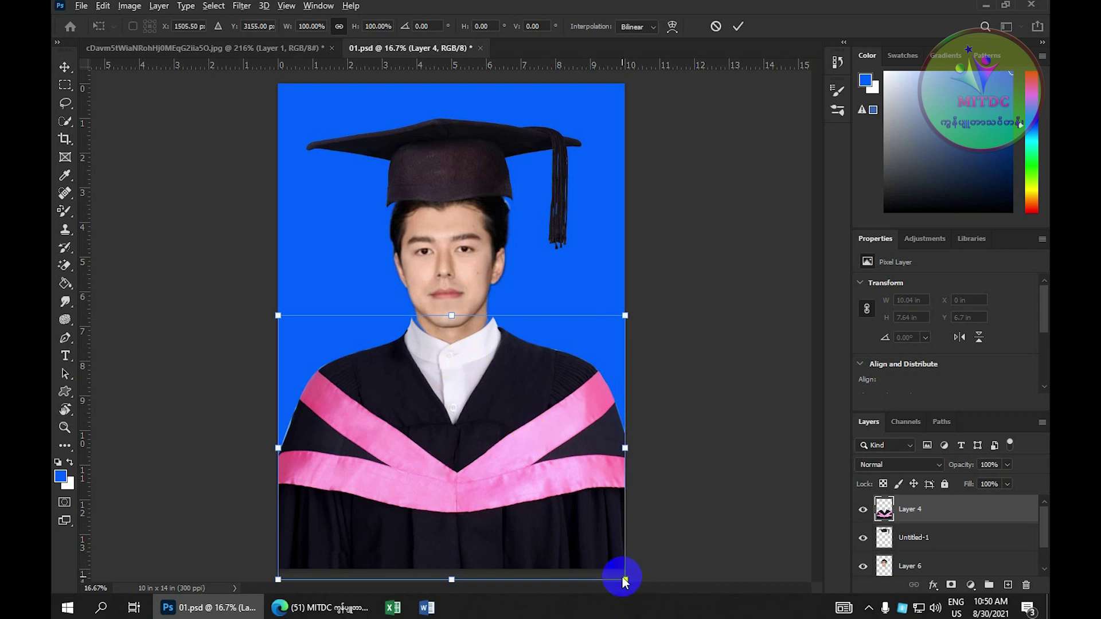
drag(624, 578, 602, 556)
drag(523, 516, 528, 504)
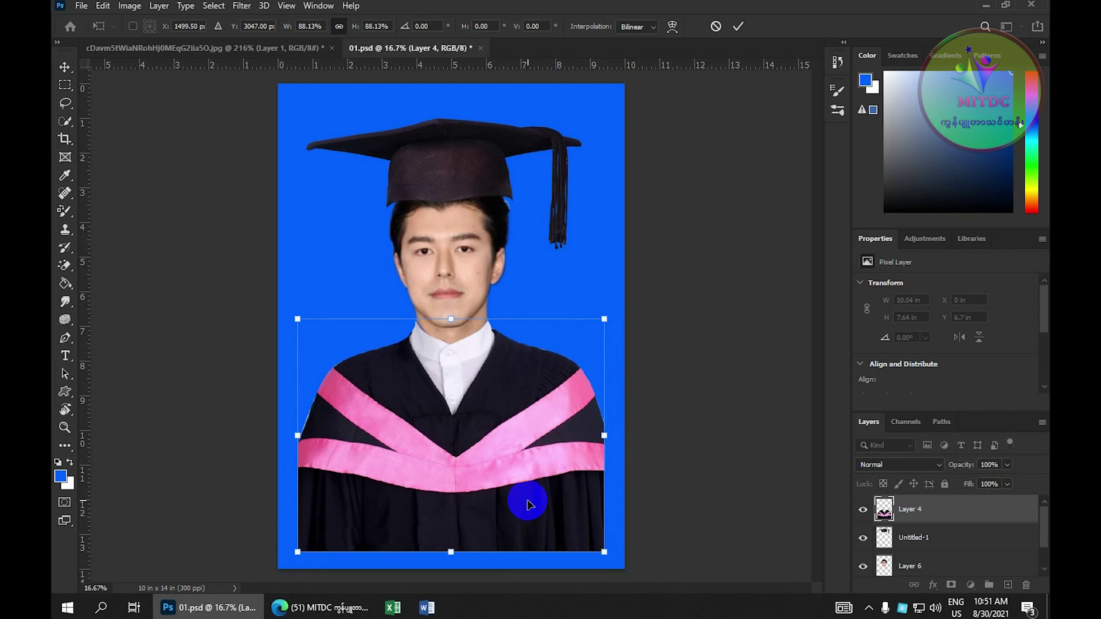
- Fine-tune the gown's position so the collar lines up with the neck, and apply the transform
scroll(528, 504, up, 3)
drag(486, 401, 496, 413)
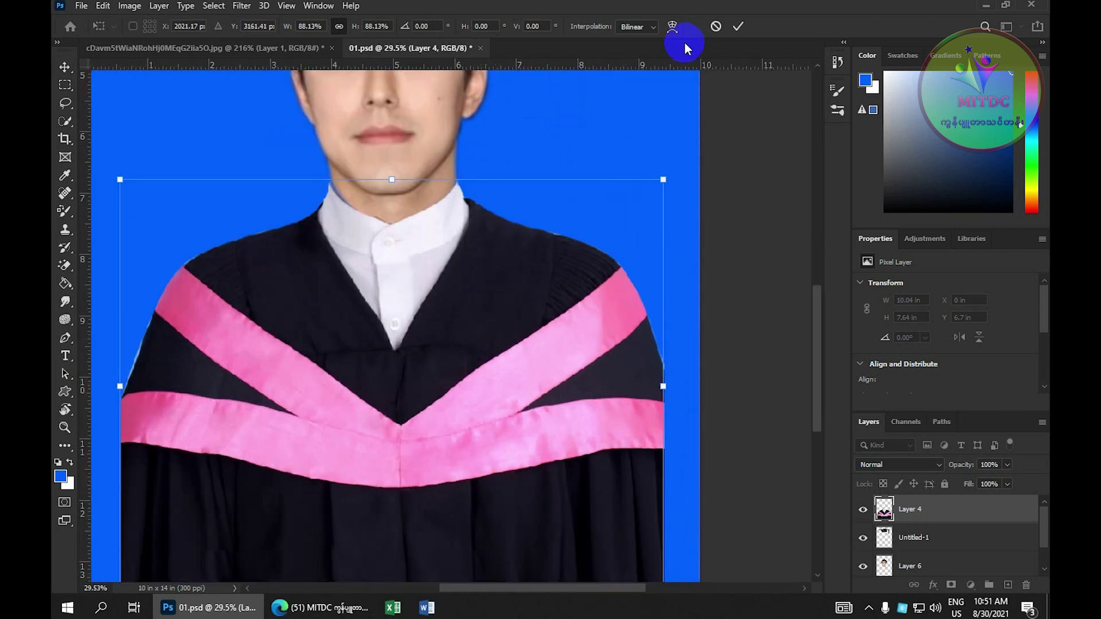
key(Right)
key(Right)
key(Right)
key(Left)
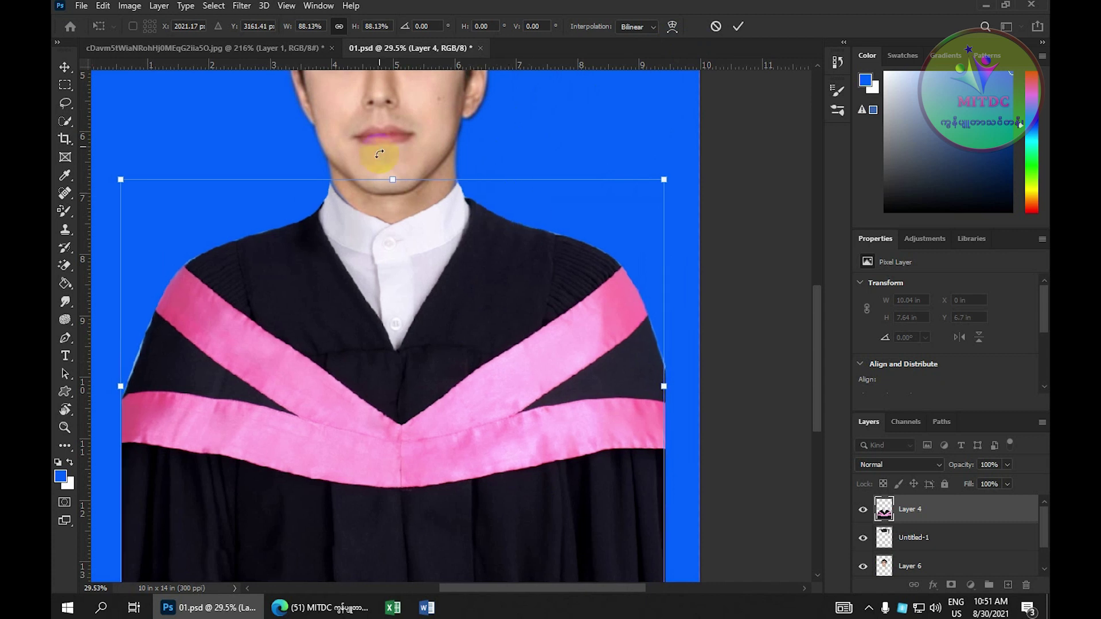
click(738, 26)
scroll(457, 180, down, 1)
scroll(465, 177, down, 2)
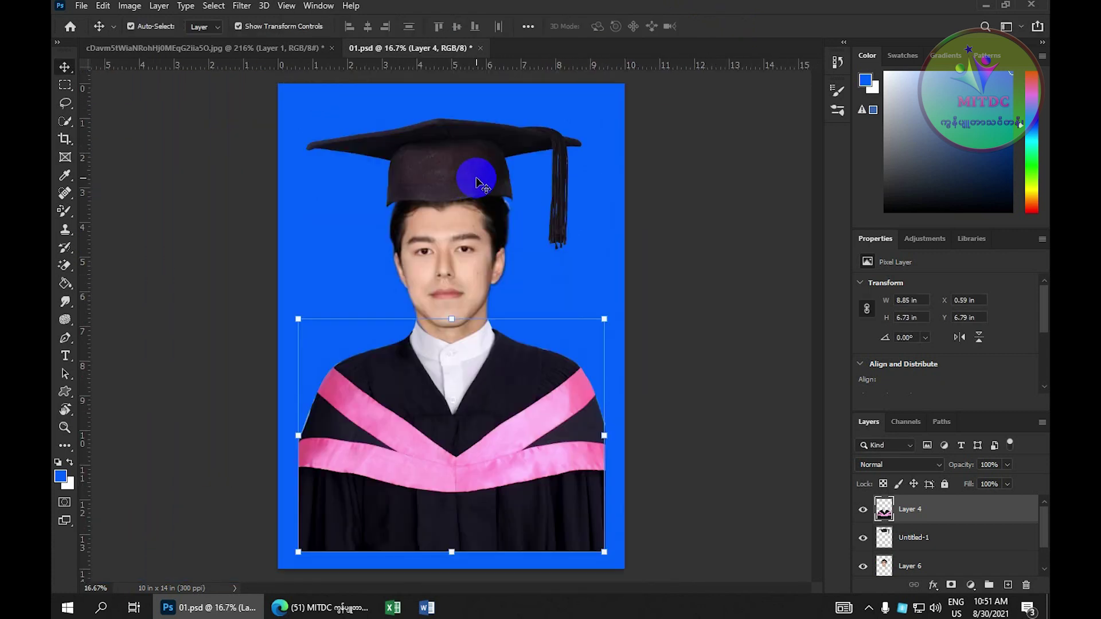
scroll(477, 232, up, 3)
scroll(482, 231, up, 1)
mouse_move(516, 467)
mouse_down()
mouse_move(516, 481)
mouse_move(504, 450)
mouse_move(509, 485)
mouse_move(514, 470)
mouse_up()
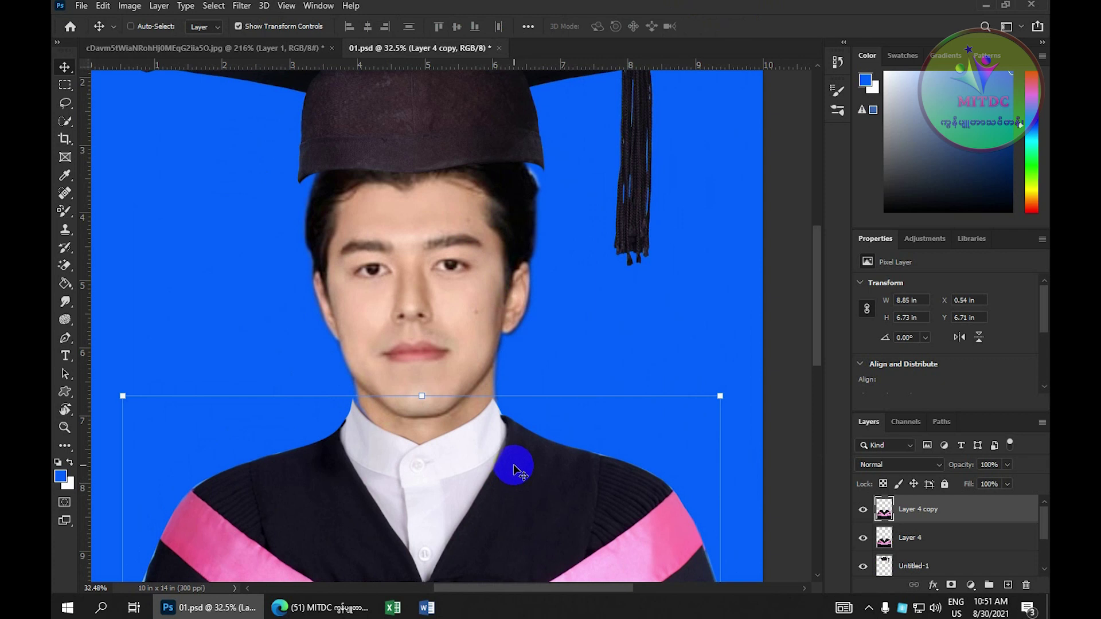
scroll(552, 424, down, 1)
key(ctrl+z)
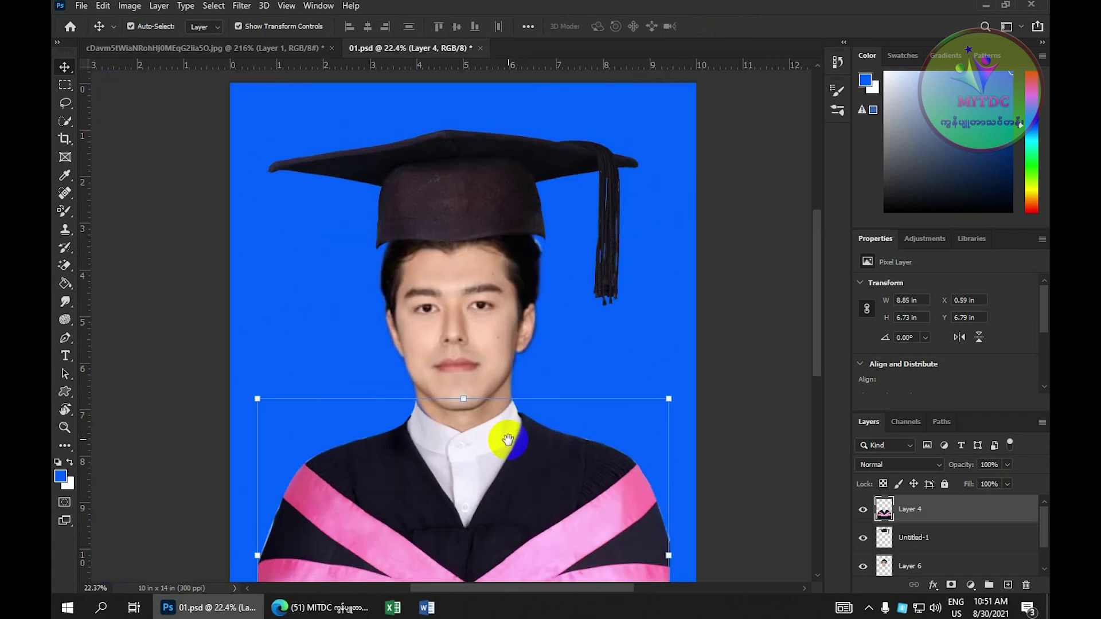
- Nudge the gown layer slightly right and down to about X 0.6 in, Y 6.8 in
scroll(504, 437, down, 1)
scroll(504, 344, up, 1)
scroll(507, 326, up, 1)
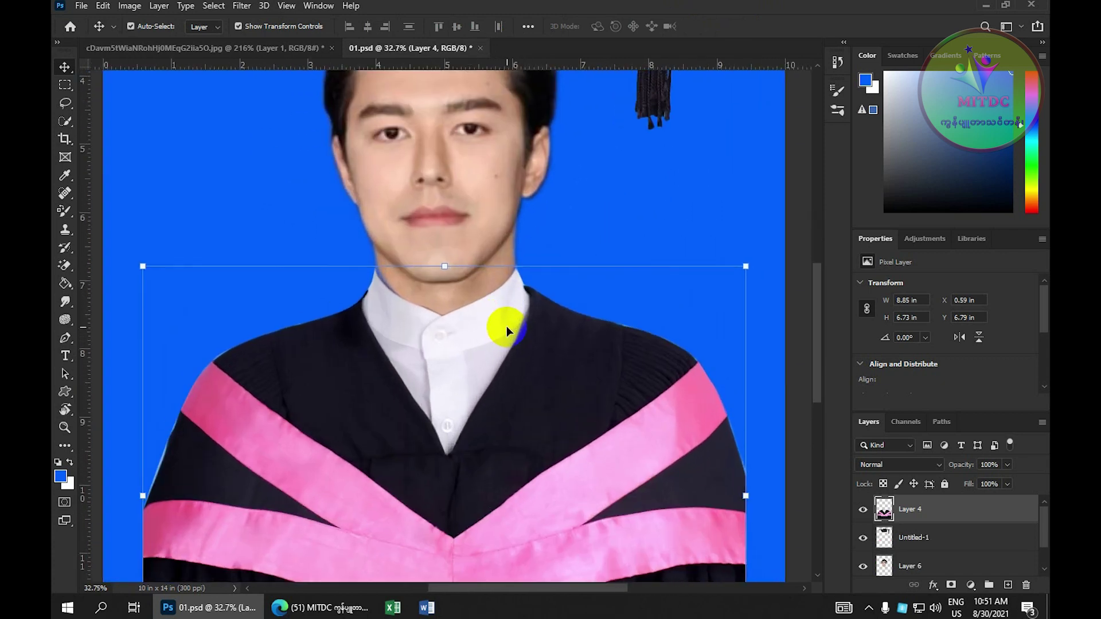
drag(518, 317, 519, 319)
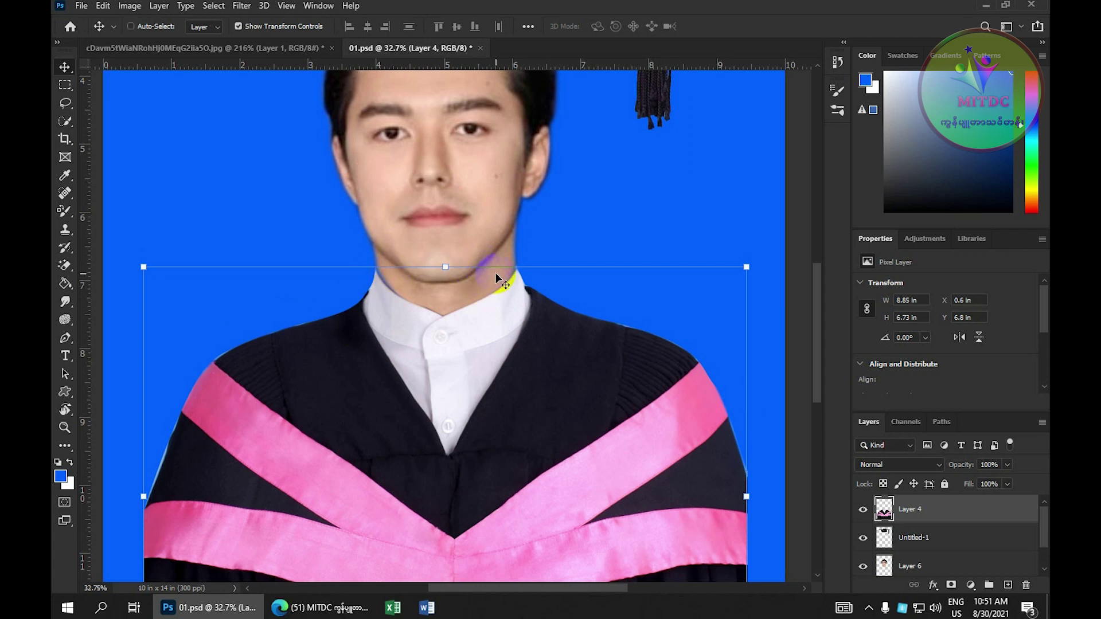
- Warp the upper edge of the gown layer slightly inward and down so the collar hugs the neck, and apply it
key(ctrl+t)
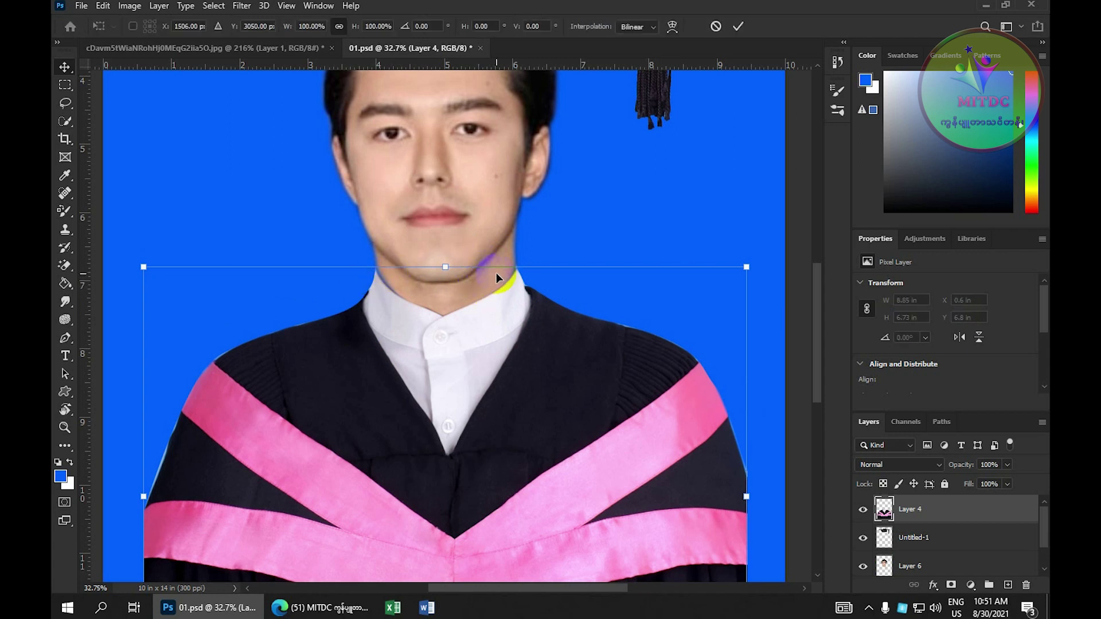
click(672, 27)
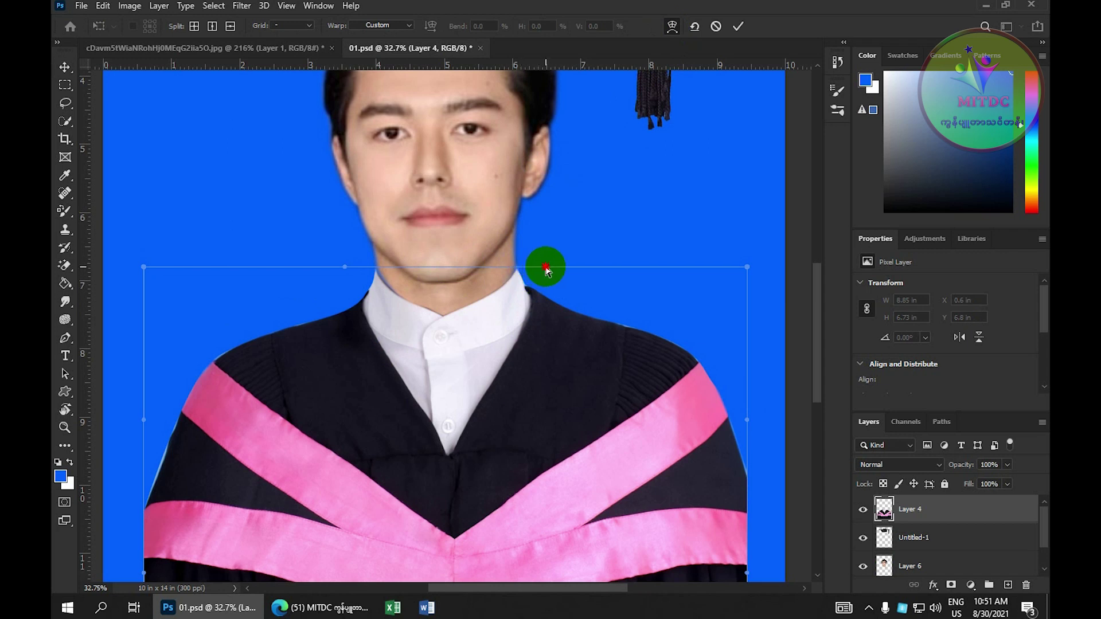
drag(544, 267, 541, 268)
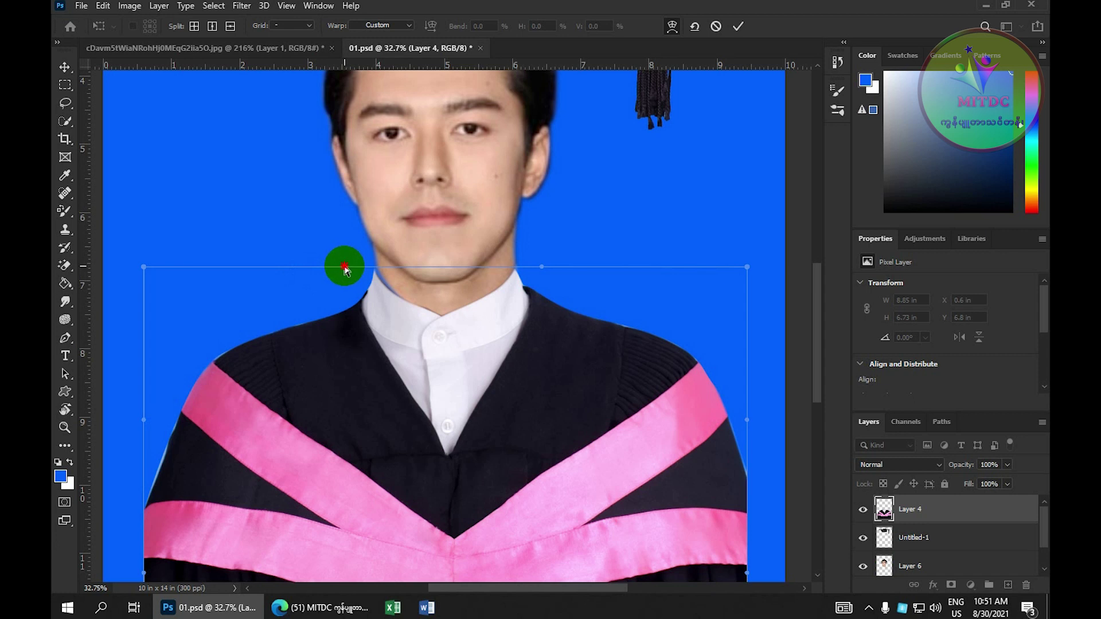
drag(347, 270, 353, 267)
click(466, 289)
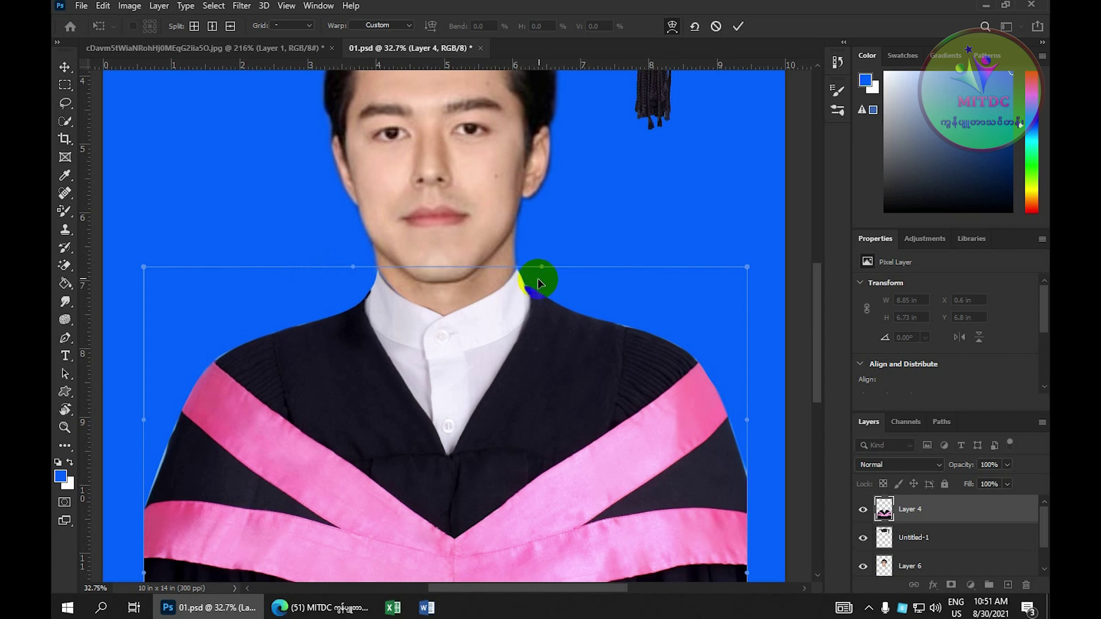
drag(542, 267, 358, 273)
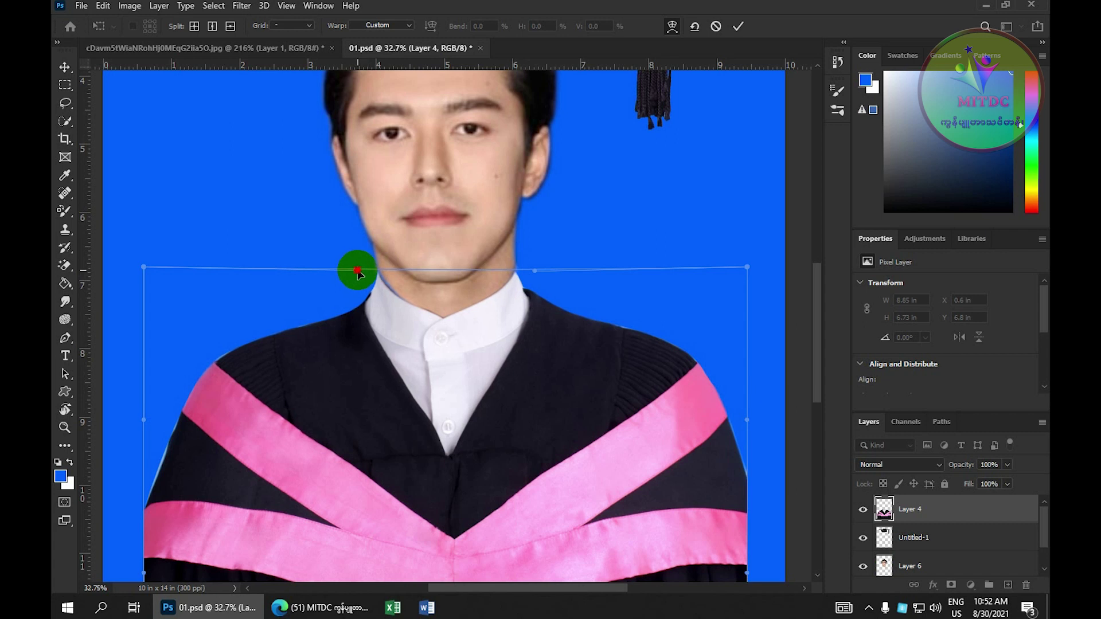
drag(357, 271, 363, 266)
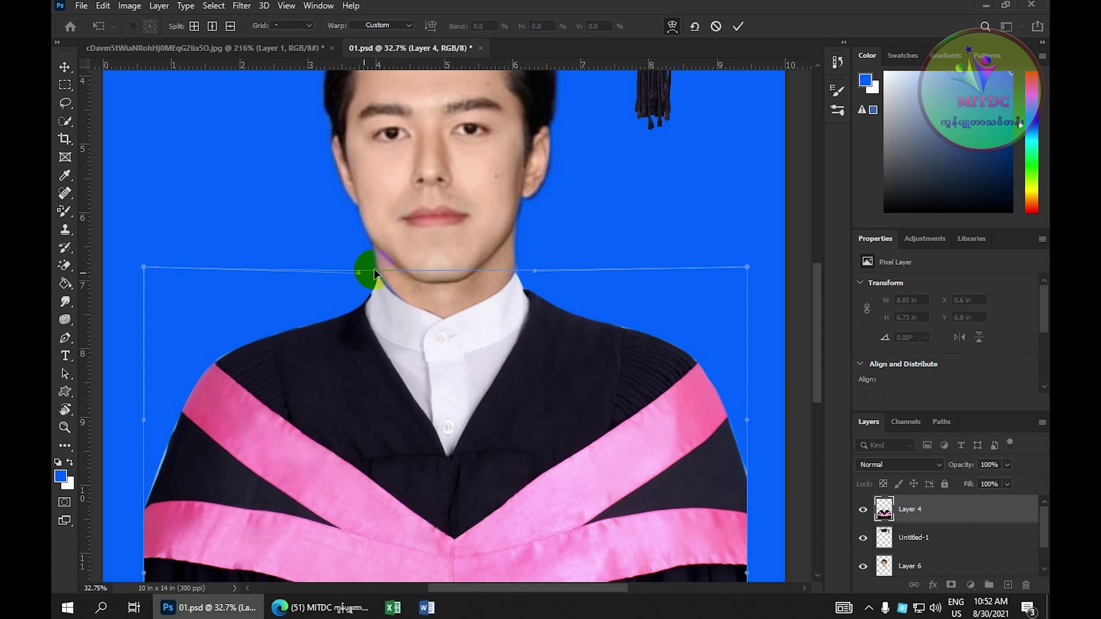
click(739, 27)
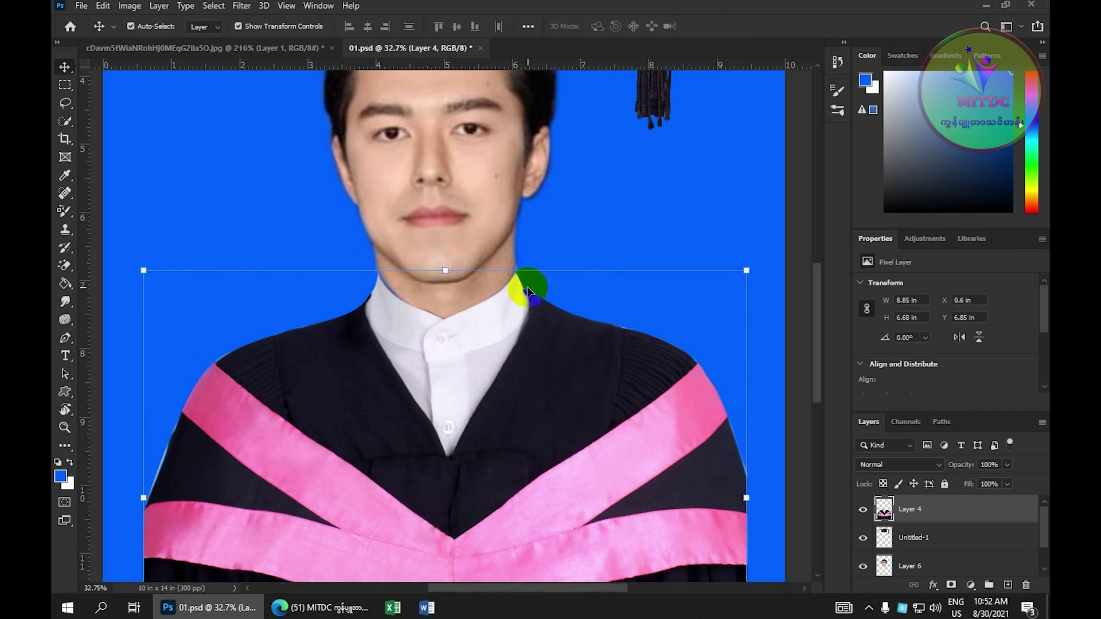
- Scale the head layer proportionally to about 97.4%, shift it slightly down into the collar, and apply the transform
scroll(516, 284, down, 5)
click(470, 248)
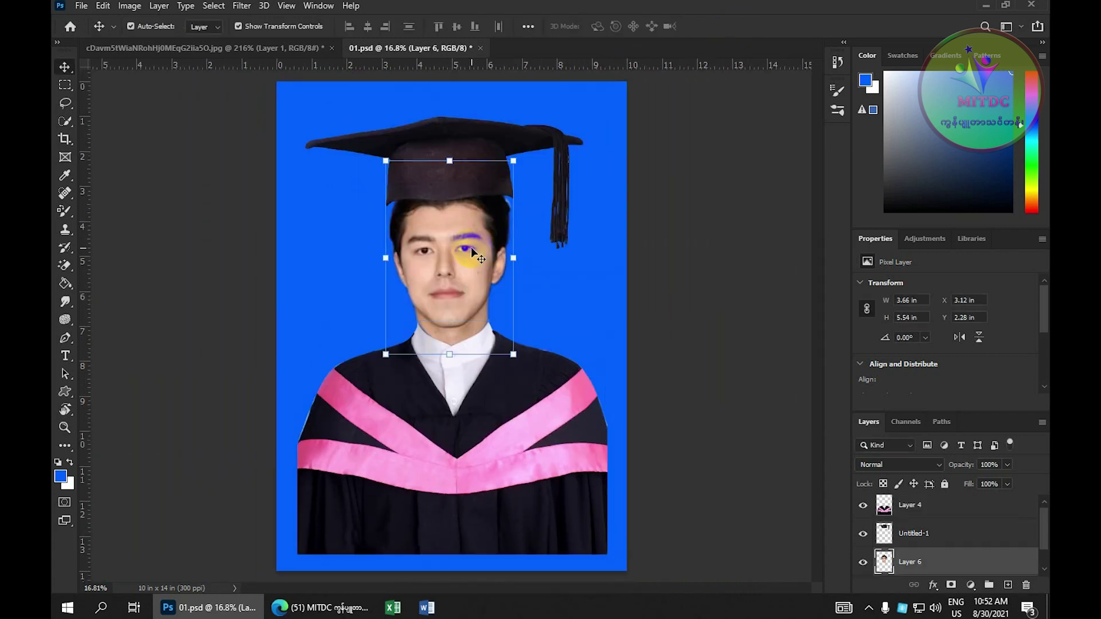
scroll(474, 249, up, 2)
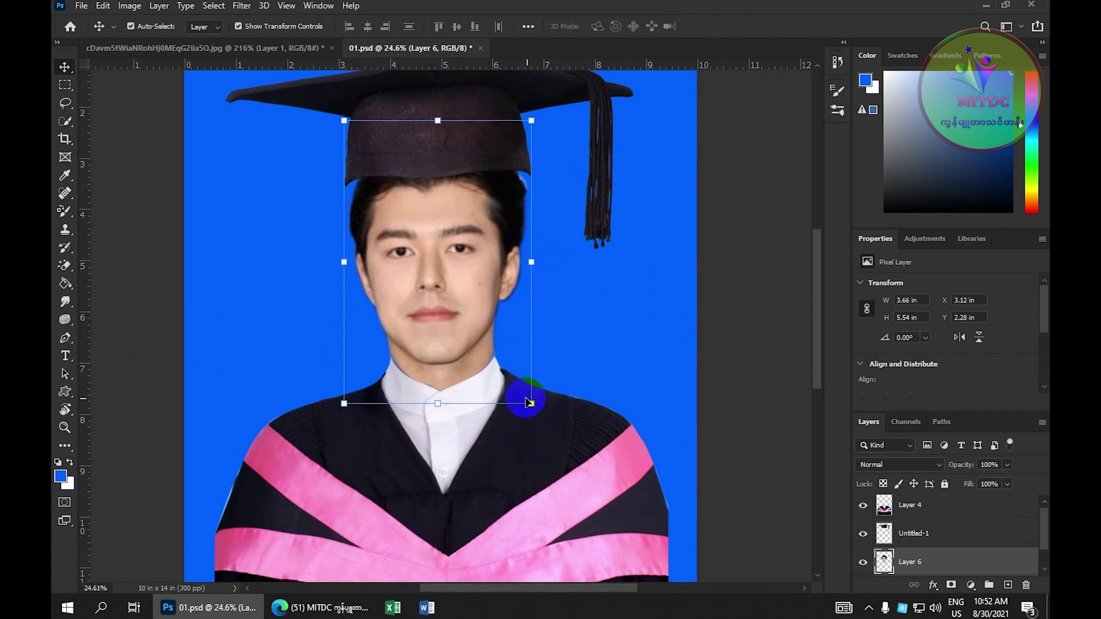
drag(531, 405, 525, 401)
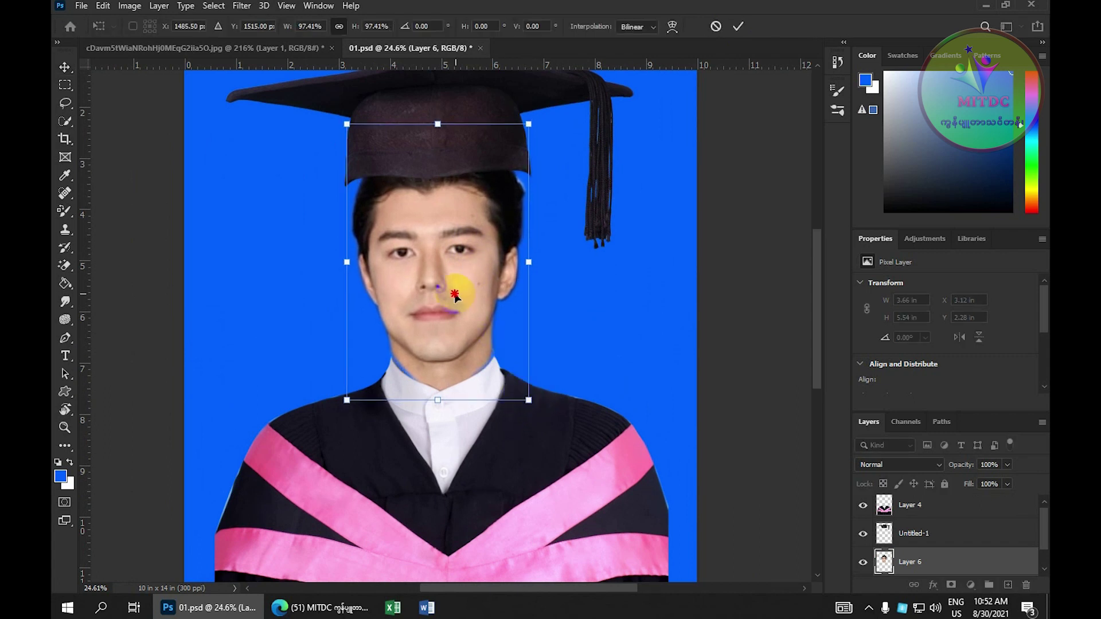
drag(454, 296, 455, 298)
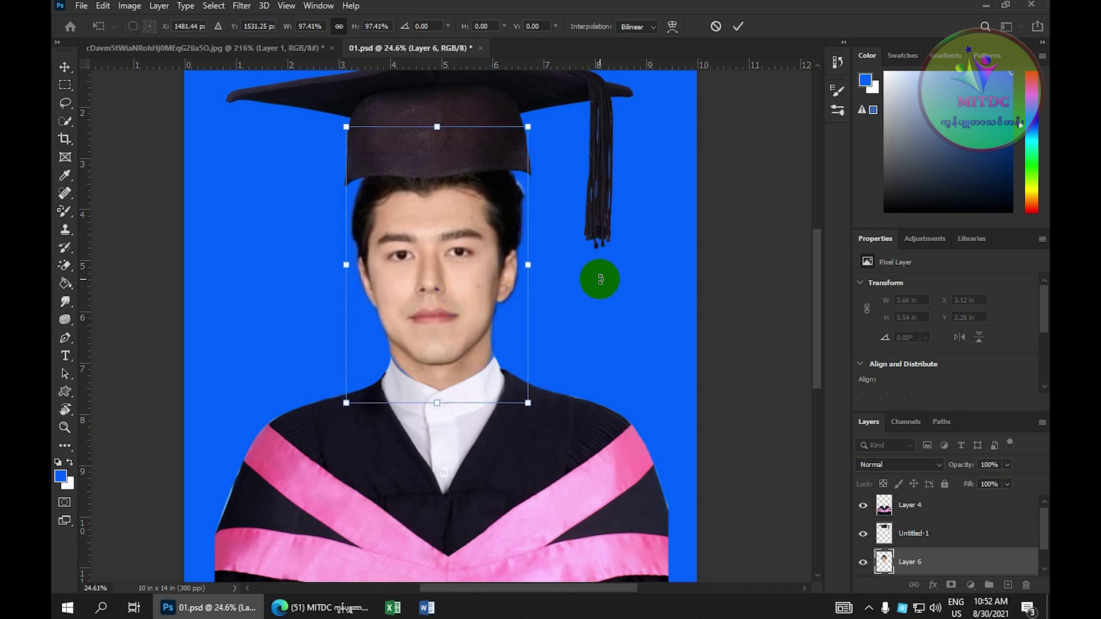
key(Return)
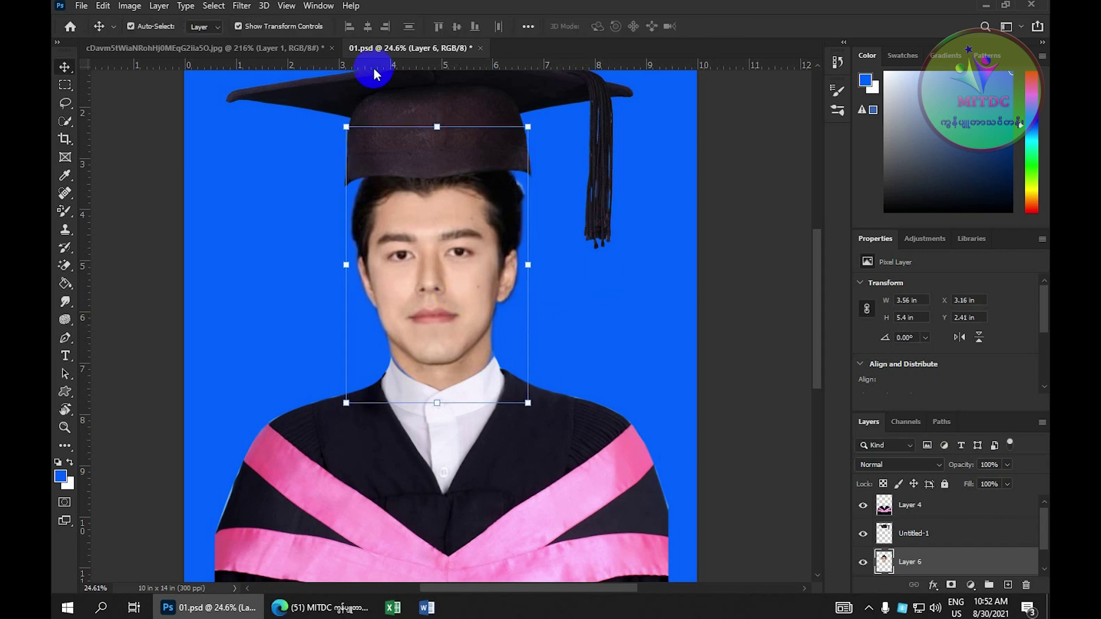
- Move the graduation cap down onto the hair and scale it proportionally to about 94.7%
click(469, 107)
scroll(469, 106, down, 2)
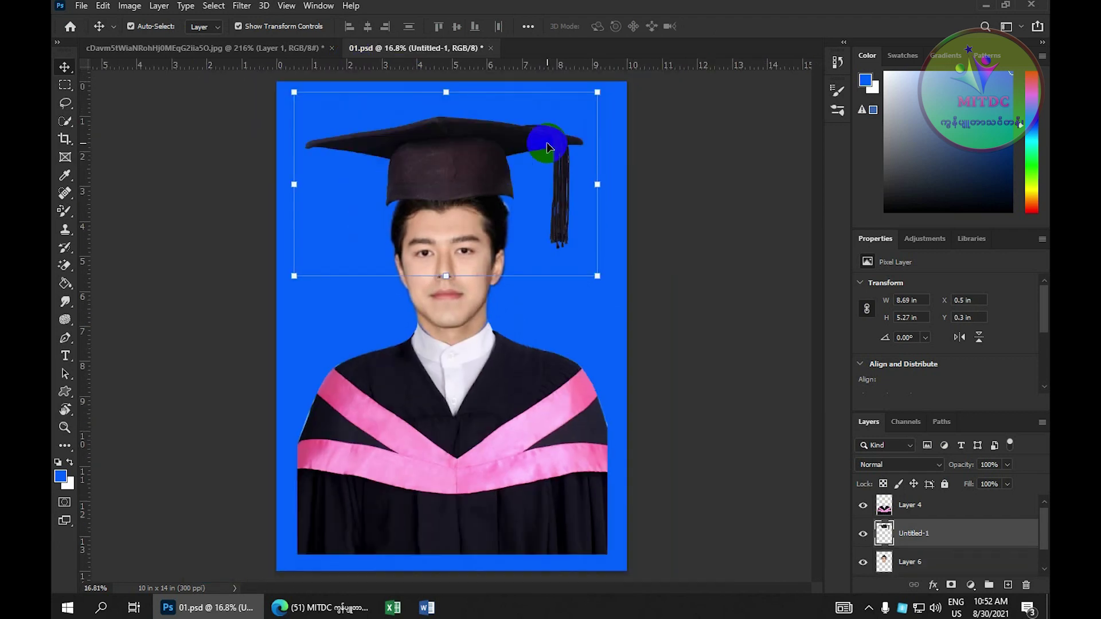
drag(471, 161, 471, 170)
click(471, 171)
key(ctrl+t)
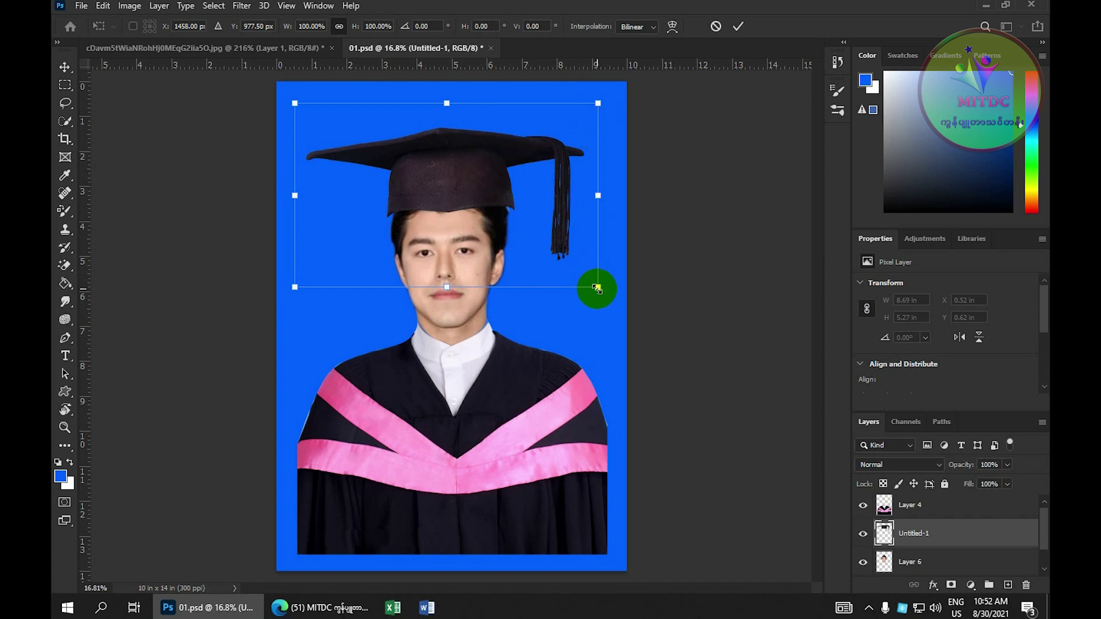
drag(598, 288, 588, 281)
- Warp both sides of the cap inward so its band matches the width of the head
scroll(480, 202, up, 2)
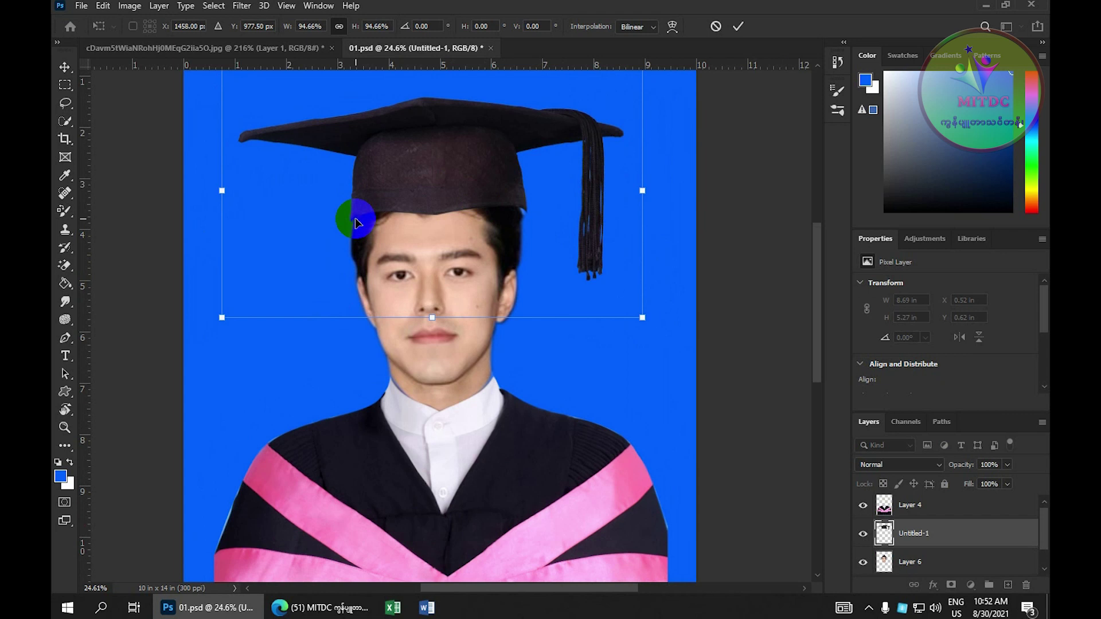
click(673, 27)
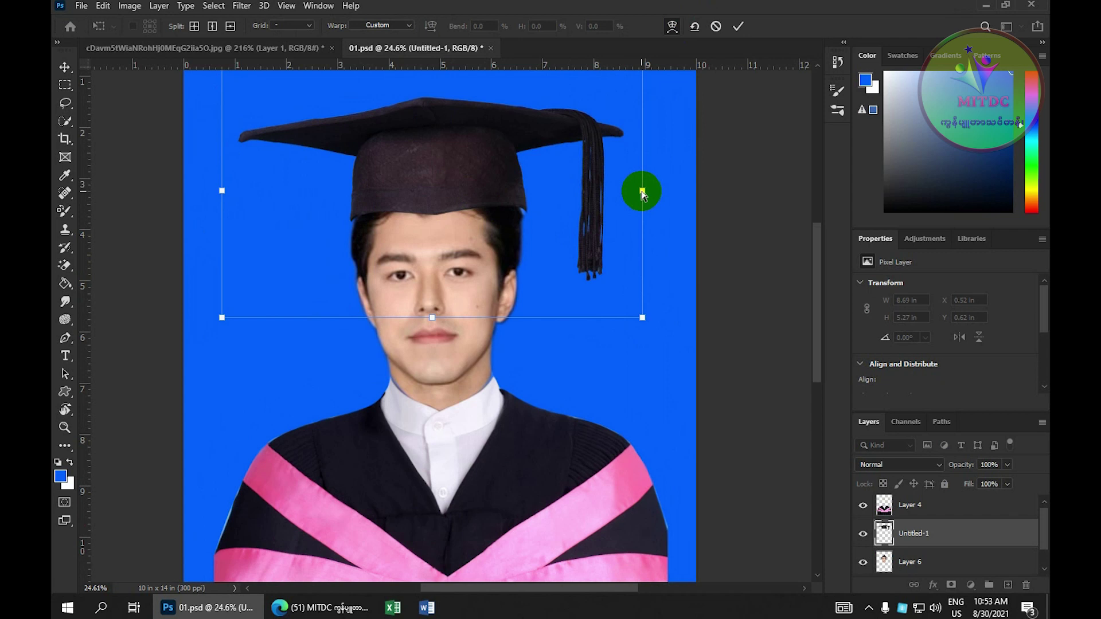
drag(640, 192, 634, 199)
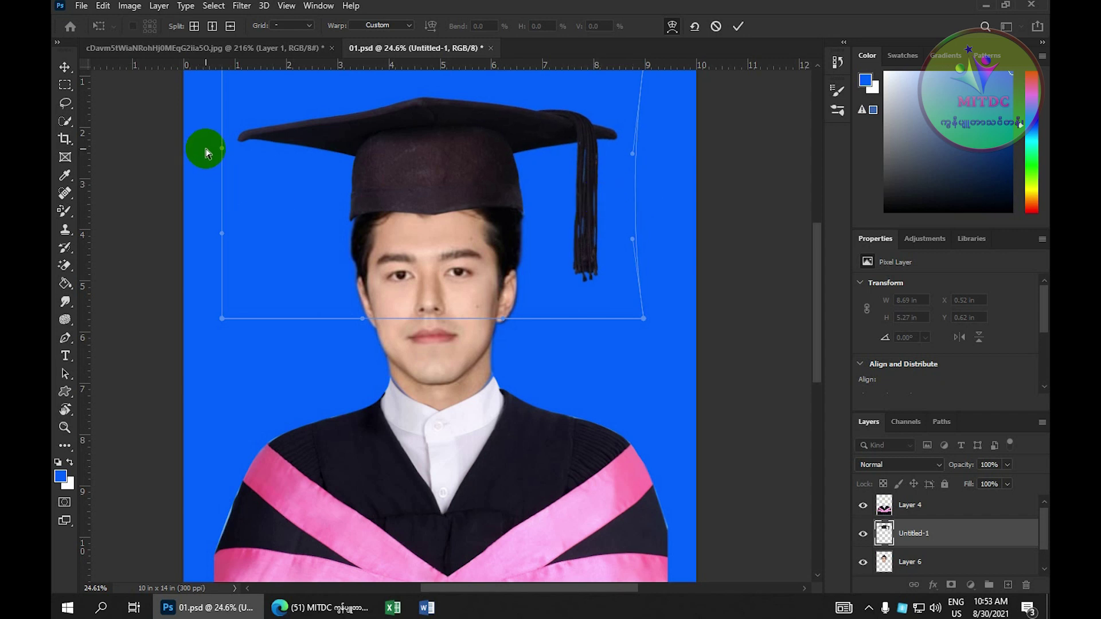
drag(221, 151, 232, 167)
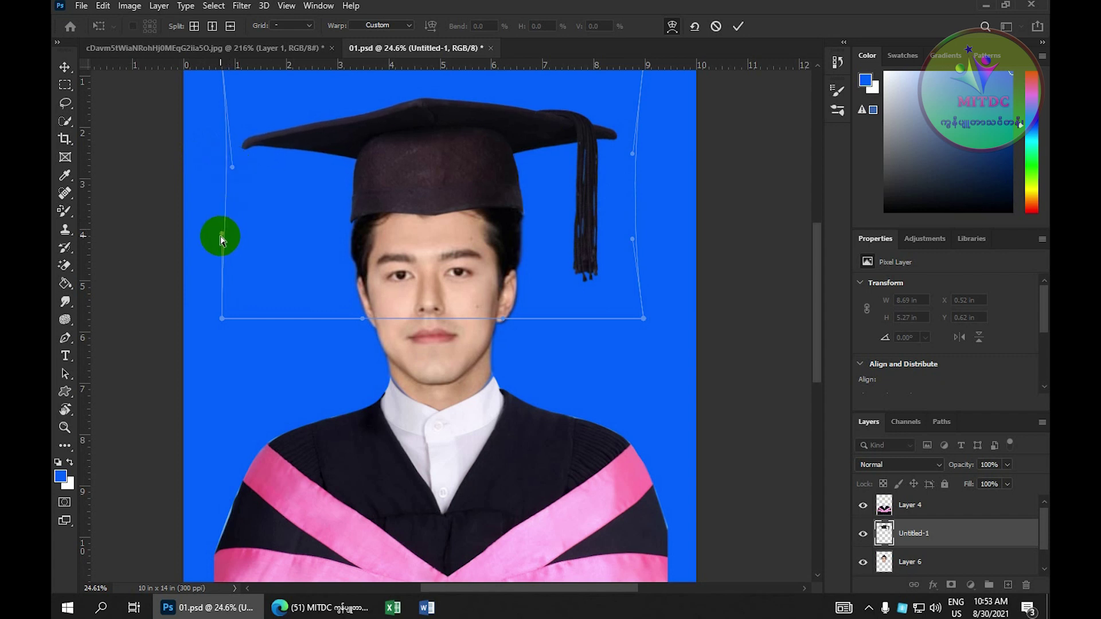
drag(227, 235, 237, 241)
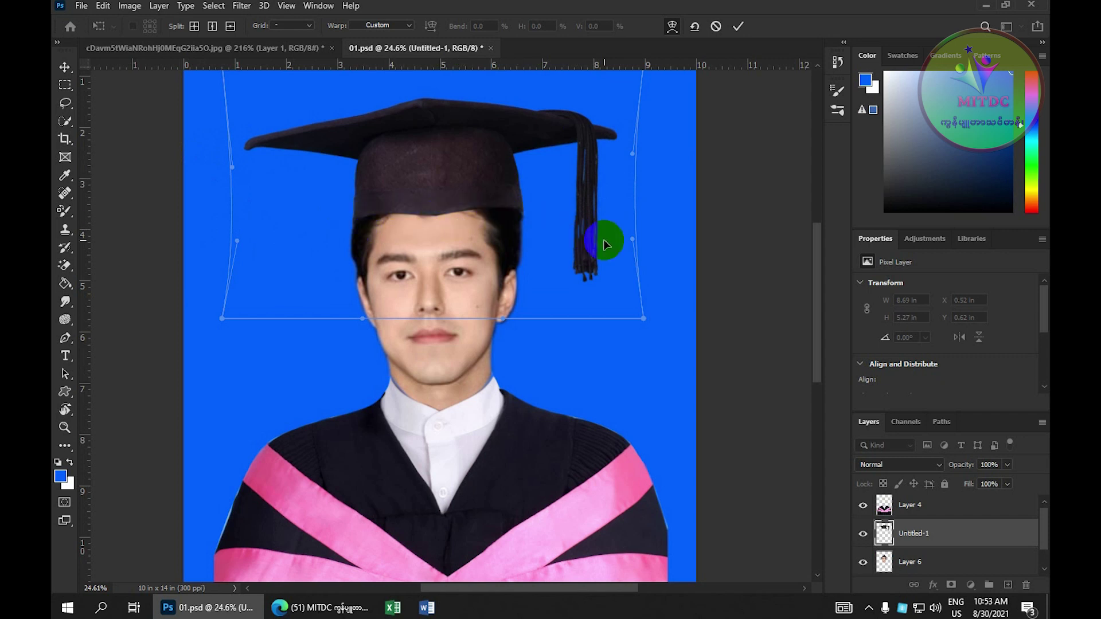
drag(632, 241, 630, 243)
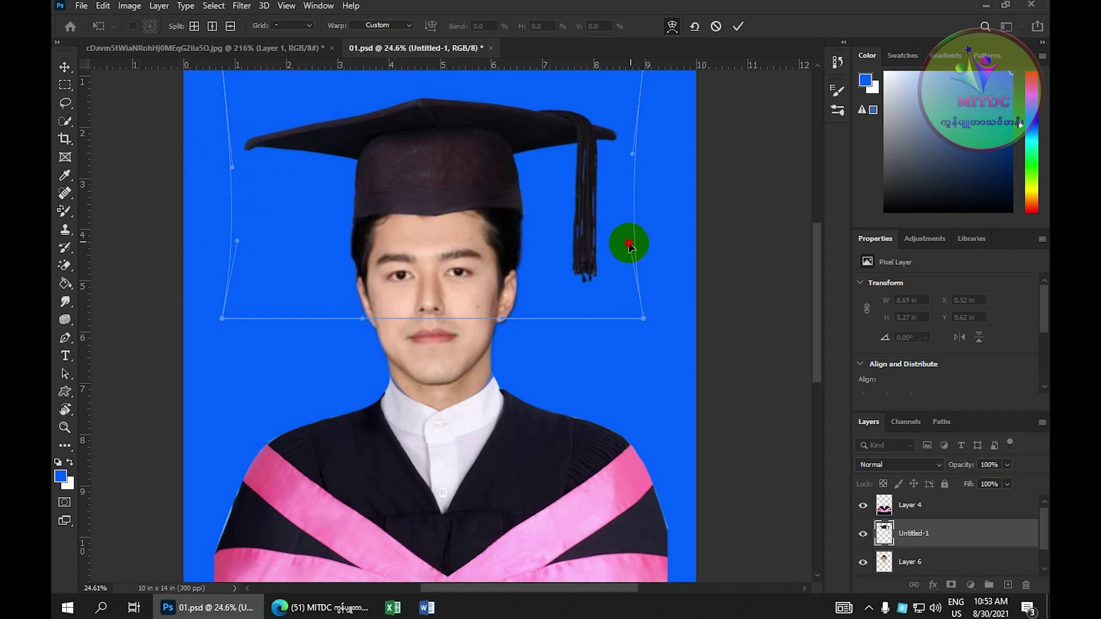
- Warp the cap's two upper corners downward so the board's ends slope down, and apply the transform
scroll(447, 161, down, 3)
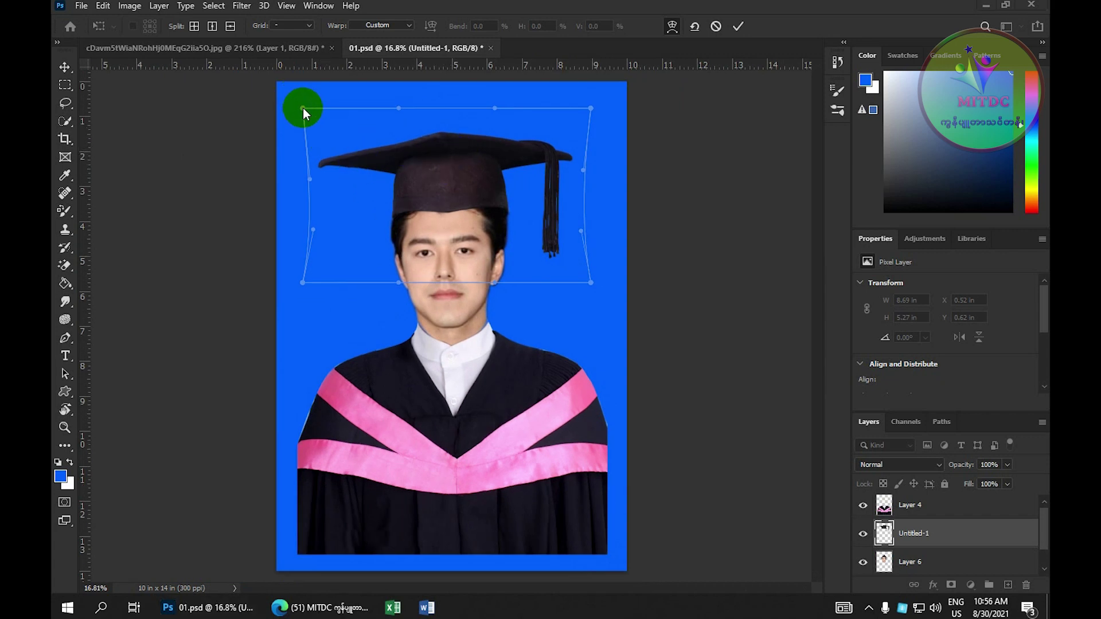
click(302, 108)
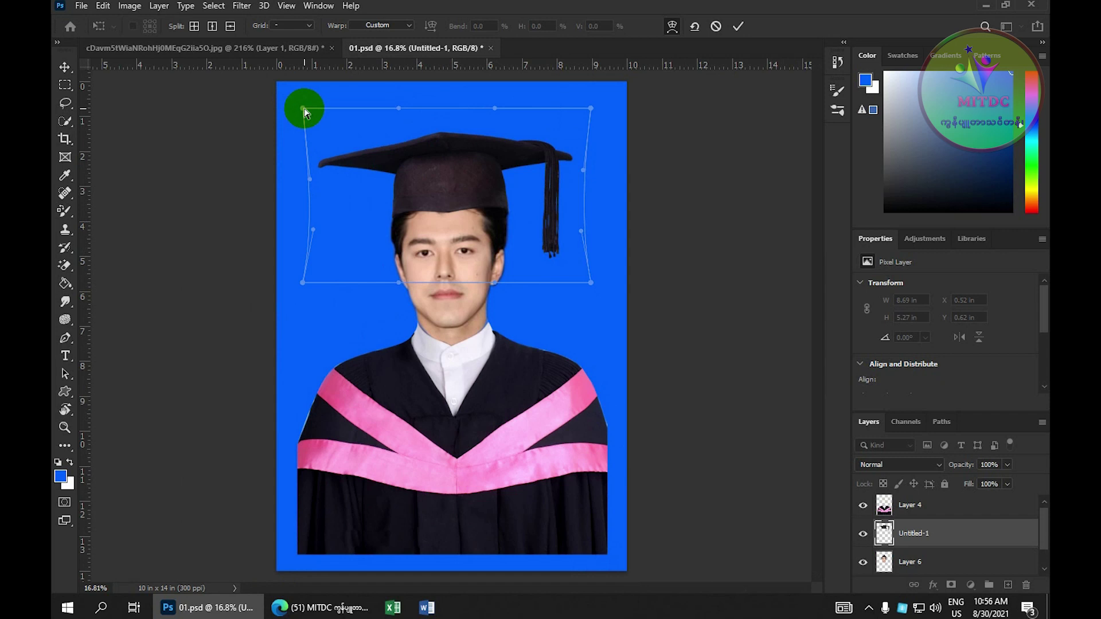
drag(303, 109, 305, 131)
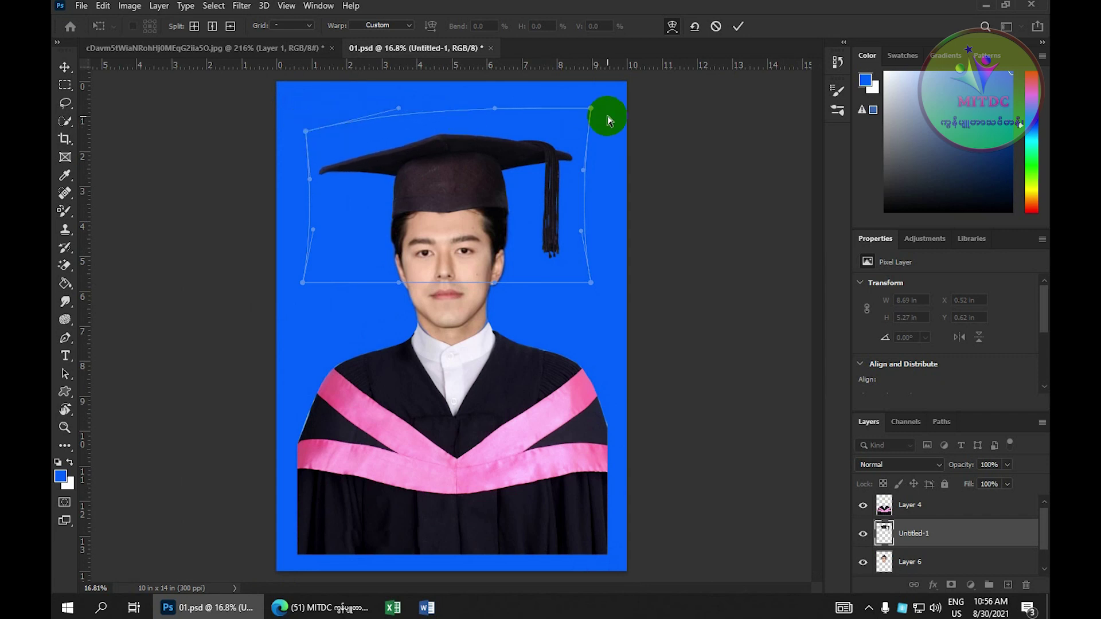
drag(592, 109, 588, 124)
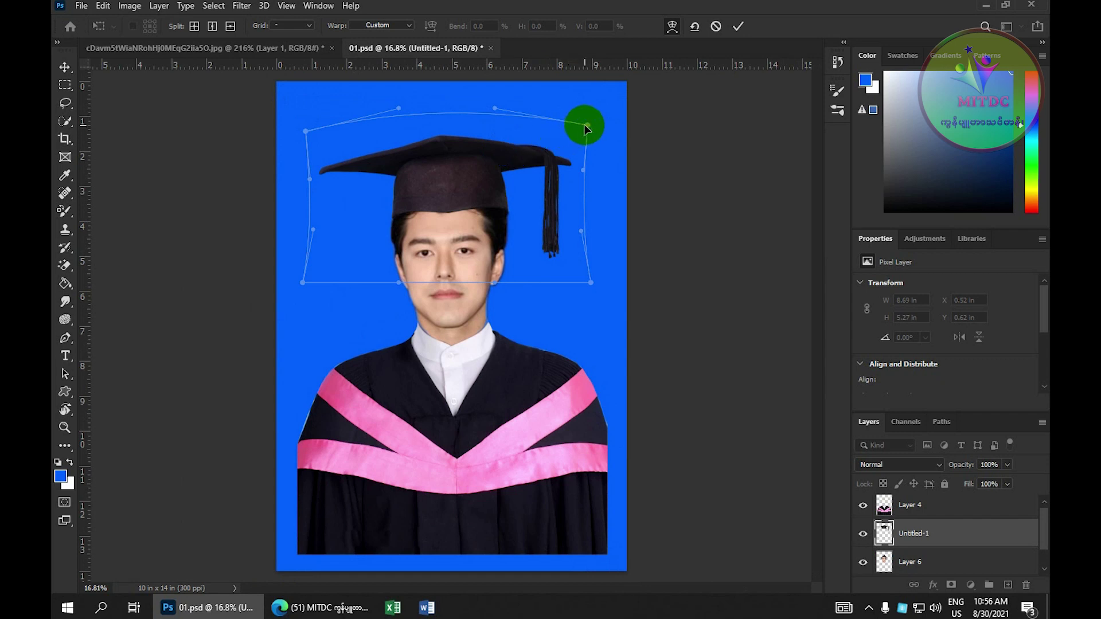
drag(586, 126, 584, 130)
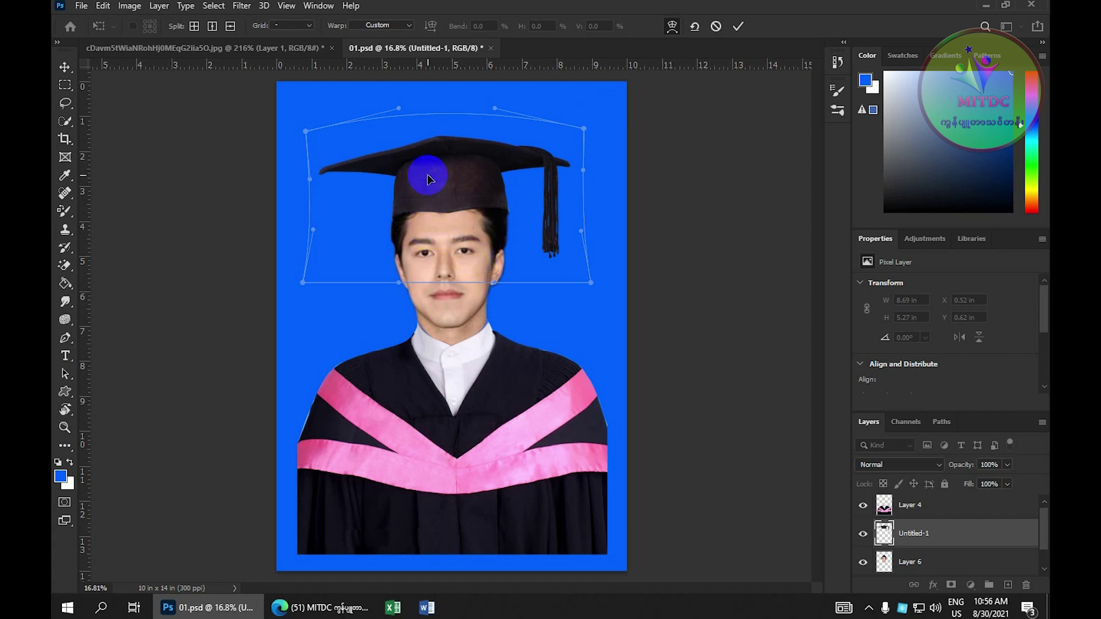
click(736, 28)
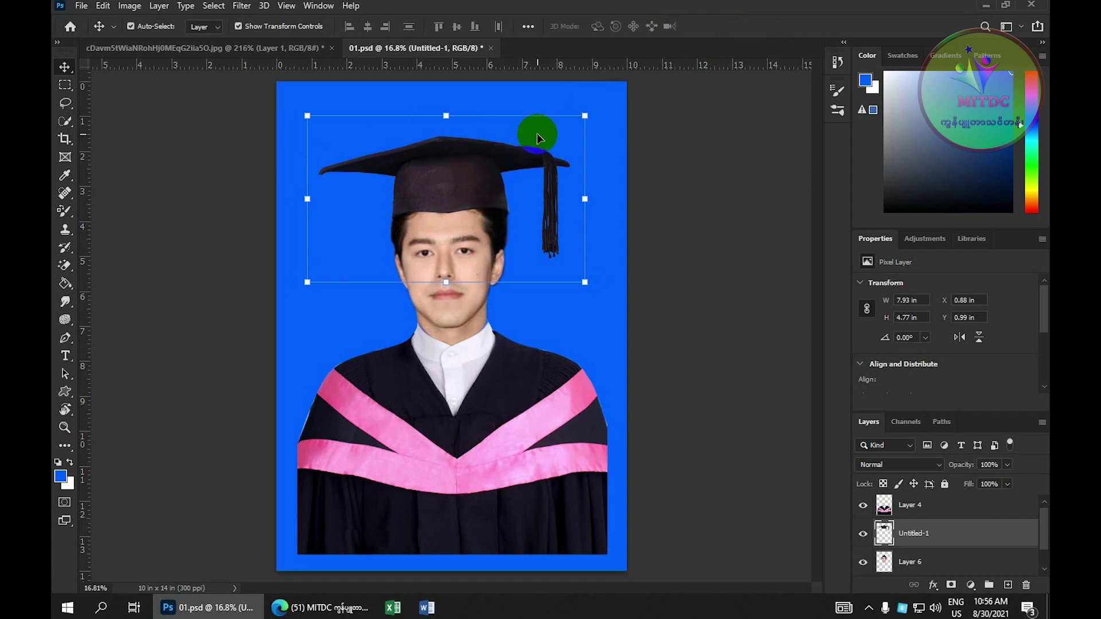
- Rotate the cap clockwise by about 1.2° and apply the transform
click(594, 114)
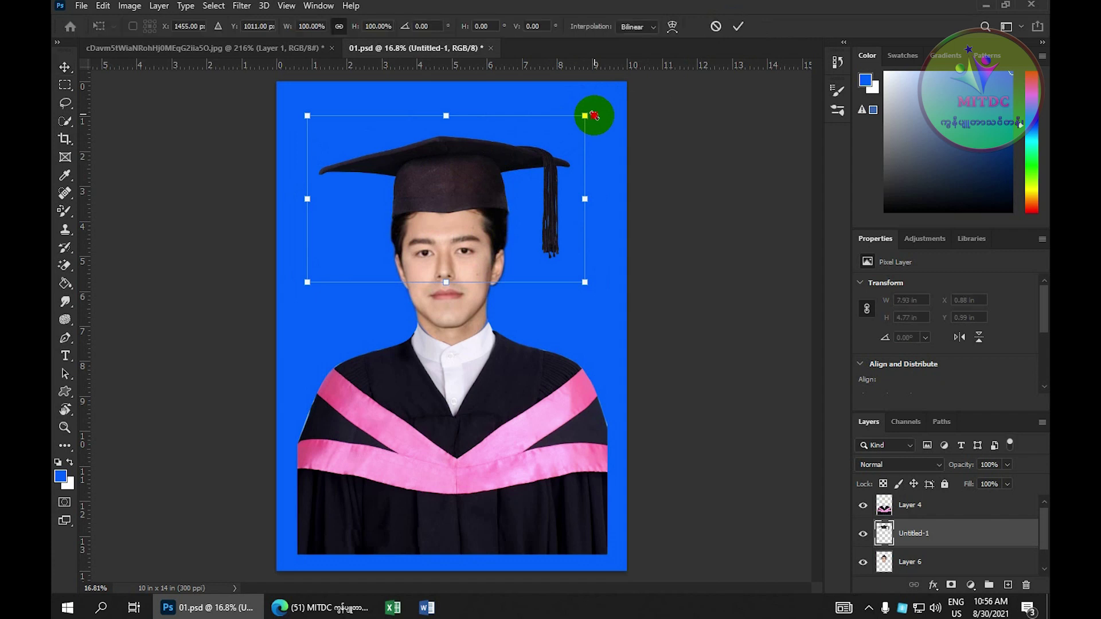
drag(594, 115, 596, 119)
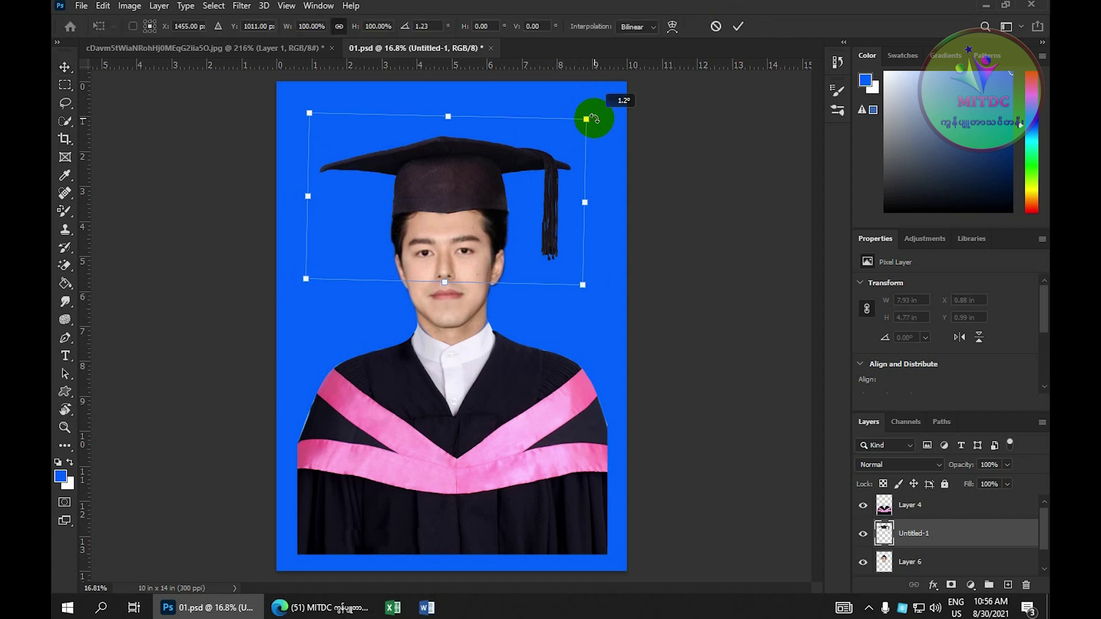
click(736, 27)
- On the head layer, Layer 6, use the Clone Stamp to cover the blue gap between the neck's right side and the collar with skin
scroll(494, 304, up, 2)
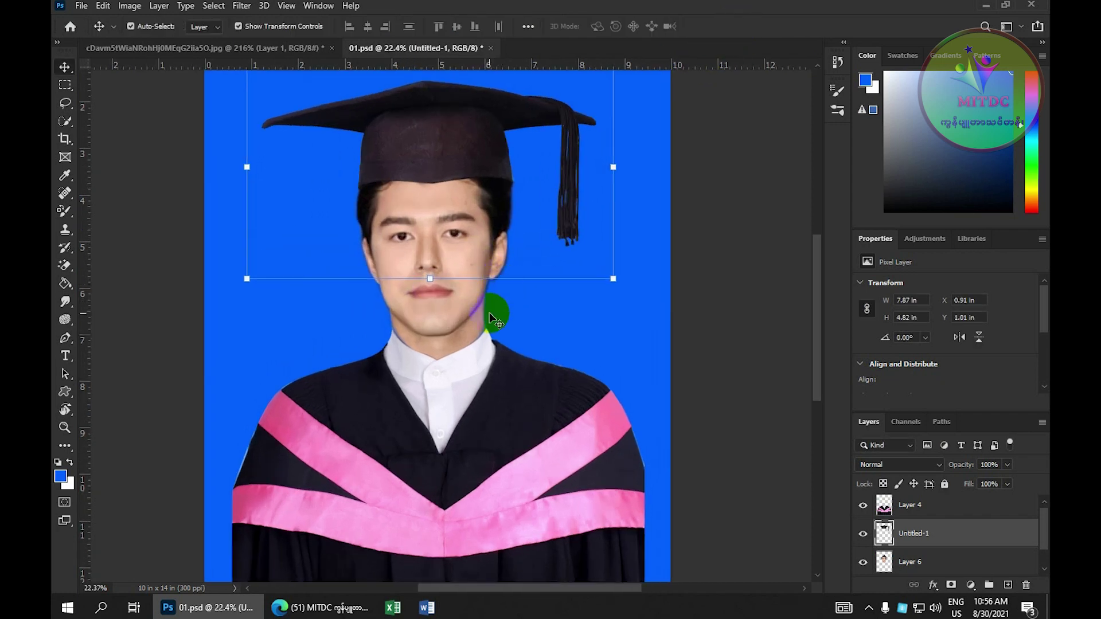
scroll(453, 347, up, 2)
scroll(453, 347, down, 1)
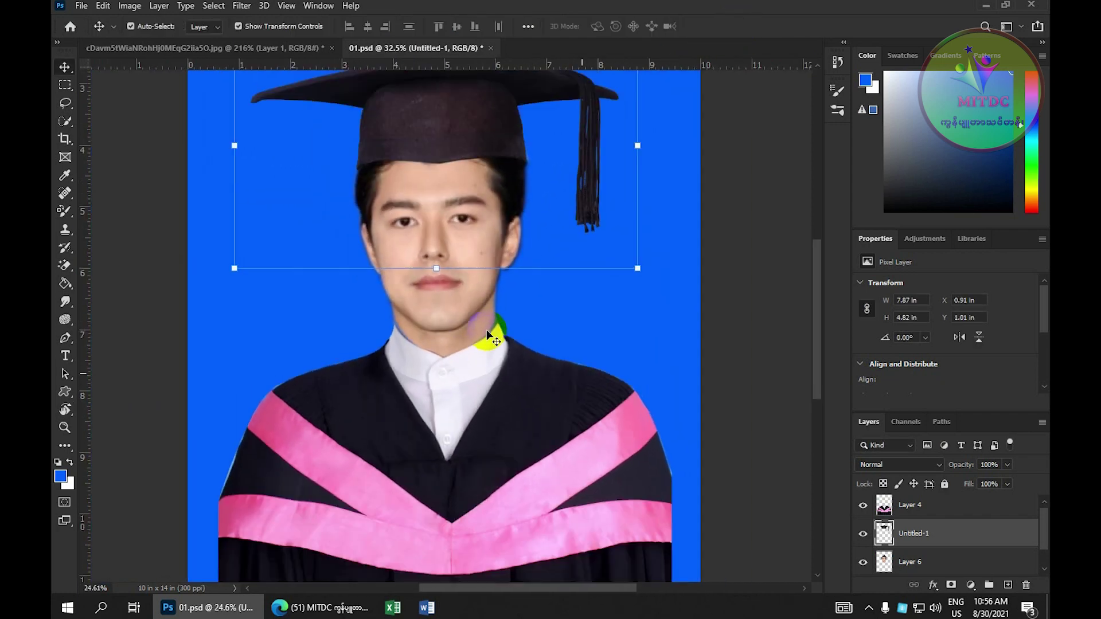
scroll(487, 333, down, 3)
scroll(474, 342, up, 3)
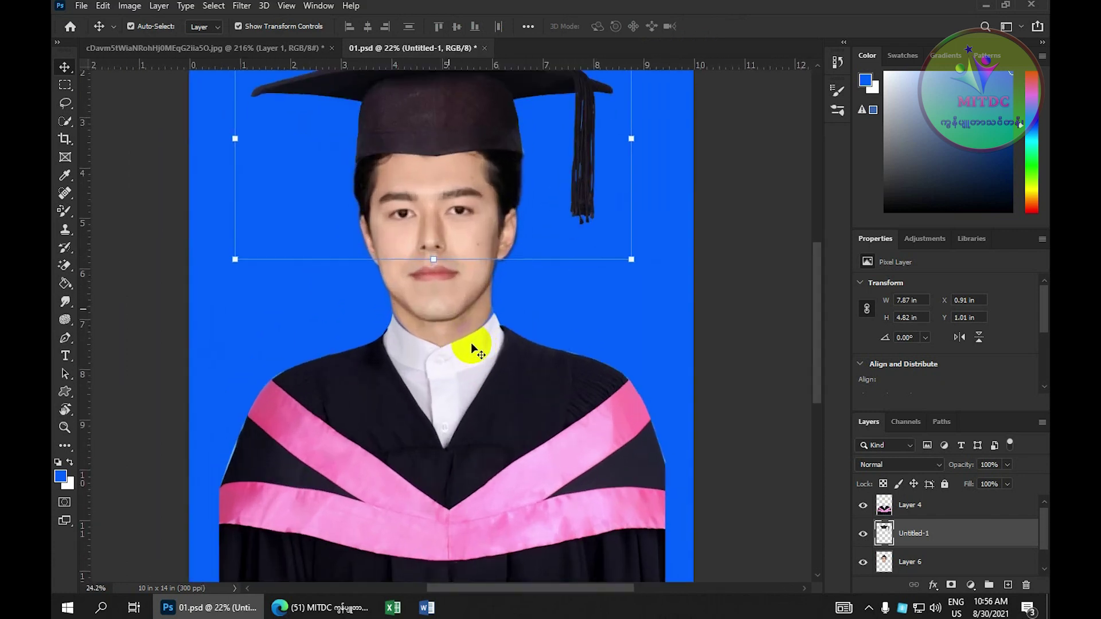
scroll(470, 342, up, 4)
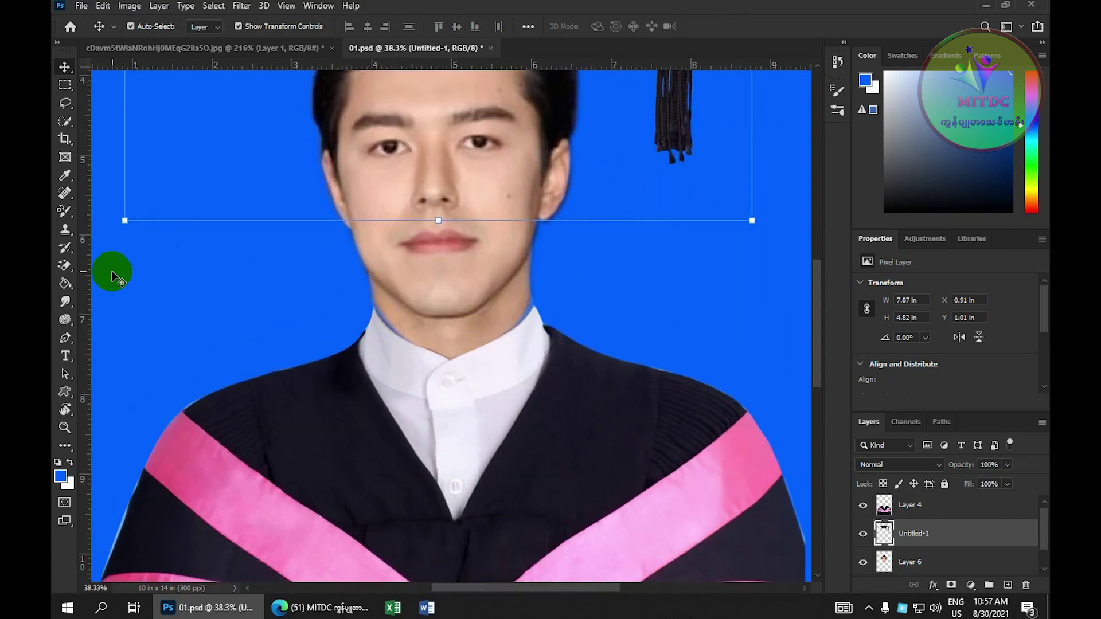
click(385, 313)
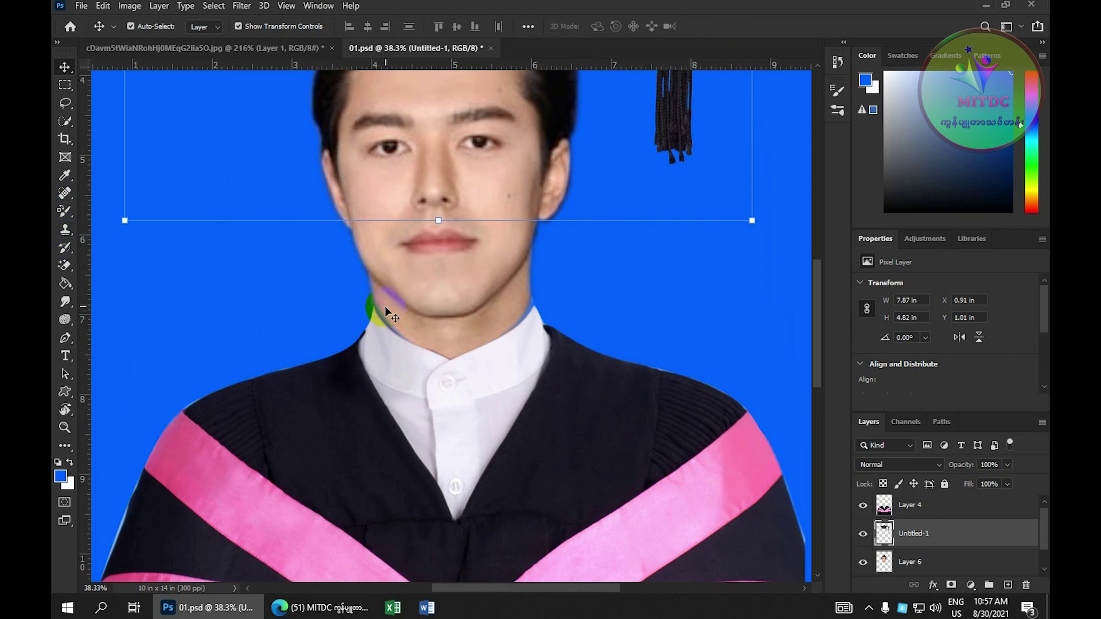
click(901, 542)
scroll(905, 542, down, 1)
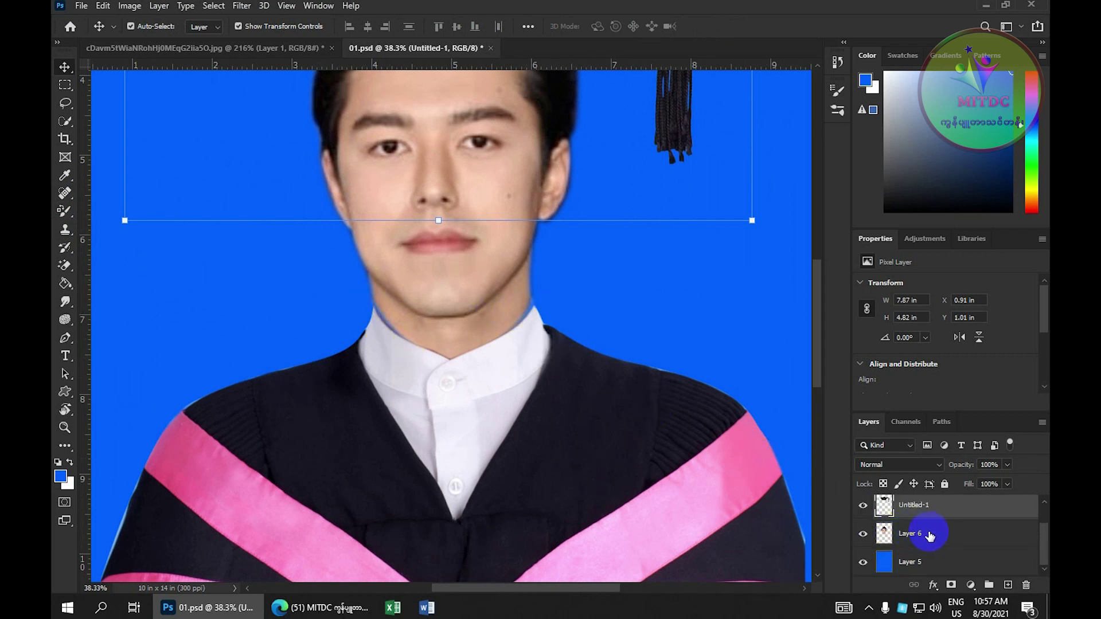
click(929, 536)
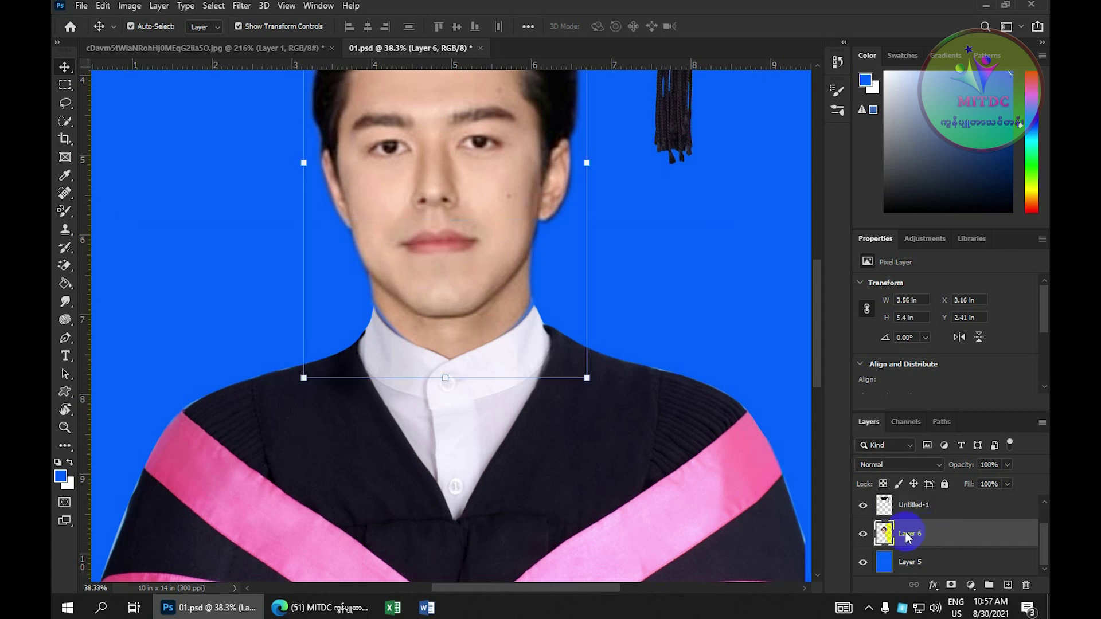
drag(67, 240, 66, 235)
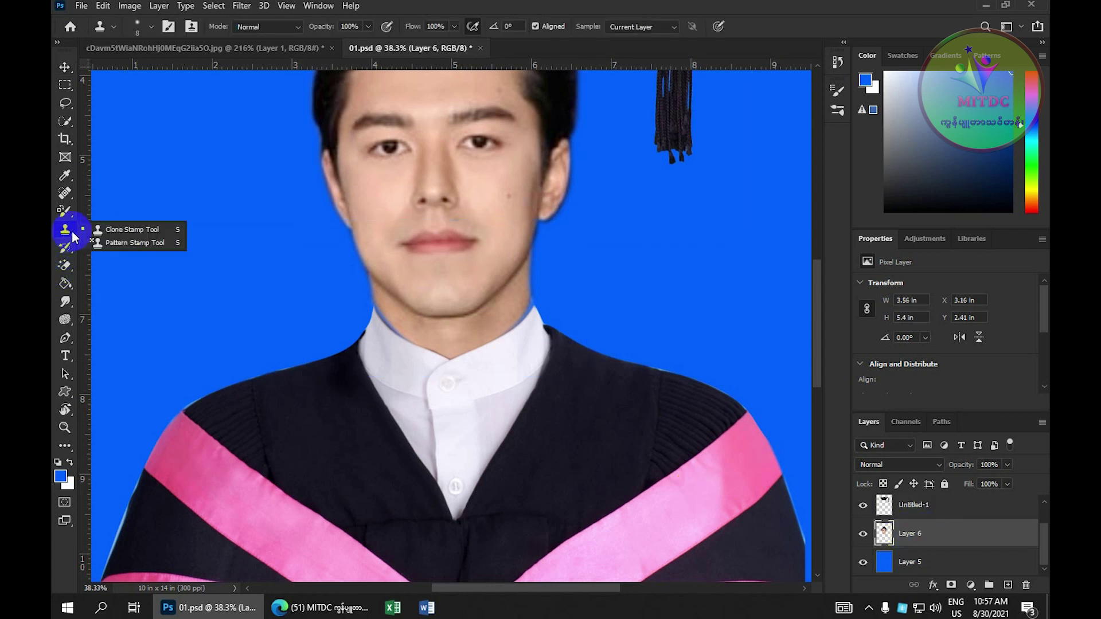
click(146, 230)
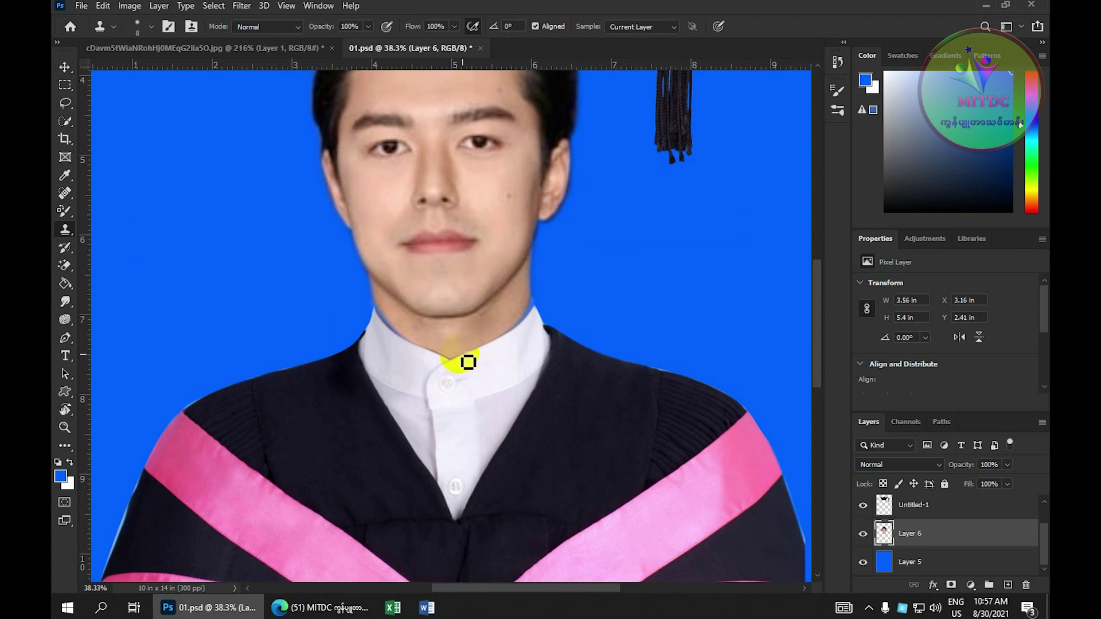
scroll(472, 357, up, 1)
drag(511, 328, 530, 317)
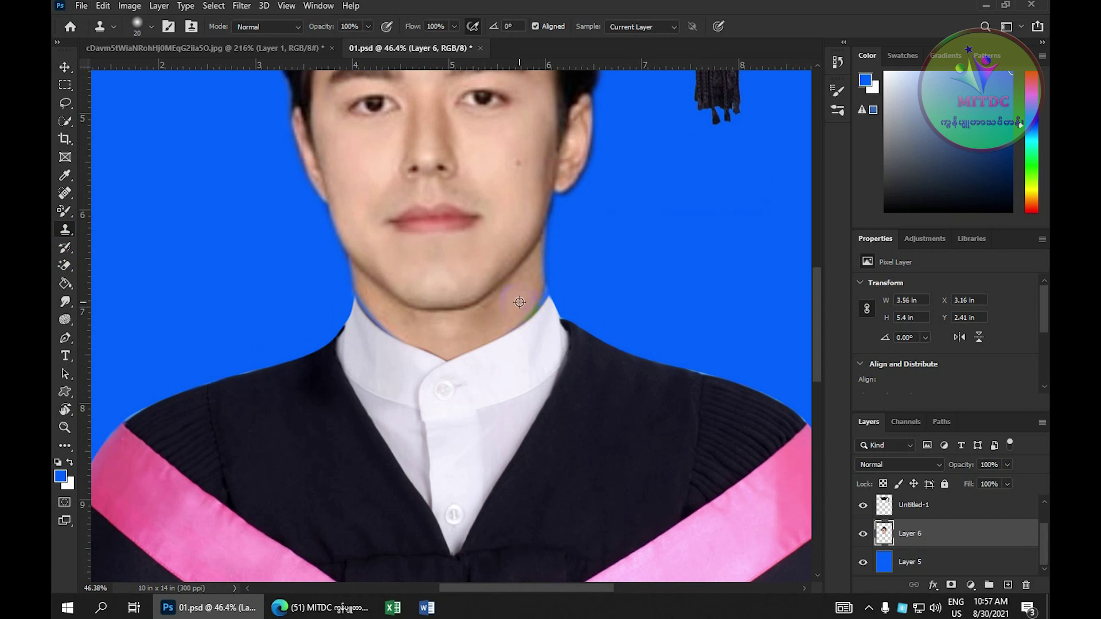
mouse_move(525, 308)
mouse_down()
mouse_move(522, 328)
mouse_move(549, 294)
mouse_move(514, 334)
mouse_move(541, 294)
mouse_move(515, 332)
mouse_up()
- Clone skin along the left collar edge and clean up both neck edges where they meet the collar, finishing with a size 15 brush
mouse_move(364, 303)
mouse_down()
mouse_move(368, 319)
mouse_move(404, 345)
mouse_move(369, 300)
mouse_move(433, 351)
mouse_move(513, 303)
mouse_up()
scroll(511, 300, down, 3)
scroll(511, 300, up, 4)
mouse_move(344, 283)
mouse_down()
mouse_move(318, 286)
mouse_move(334, 308)
mouse_move(312, 287)
mouse_move(344, 327)
mouse_up()
mouse_move(561, 285)
mouse_down()
mouse_move(570, 275)
mouse_move(563, 304)
mouse_move(578, 291)
mouse_move(550, 295)
mouse_up()
scroll(550, 295, down, 3)
scroll(535, 314, up, 3)
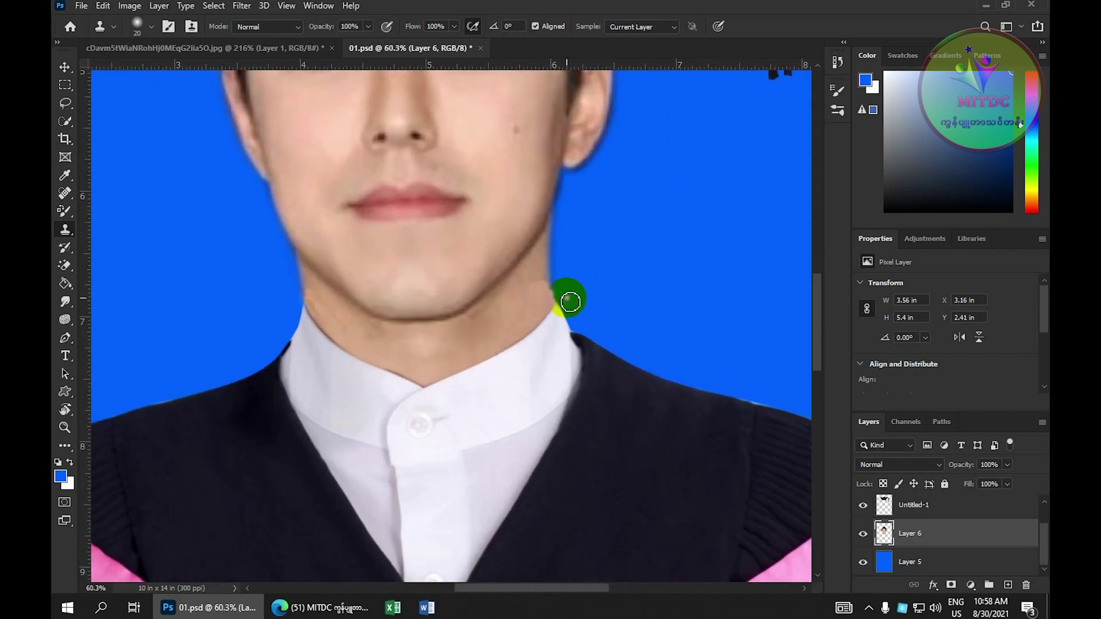
scroll(570, 300, up, 3)
mouse_move(537, 267)
mouse_down()
mouse_move(548, 290)
mouse_move(539, 253)
mouse_up()
- Examine the whole portrait to check the retouched neck and the figure's placement on the blue background
scroll(531, 304, down, 4)
scroll(532, 304, down, 3)
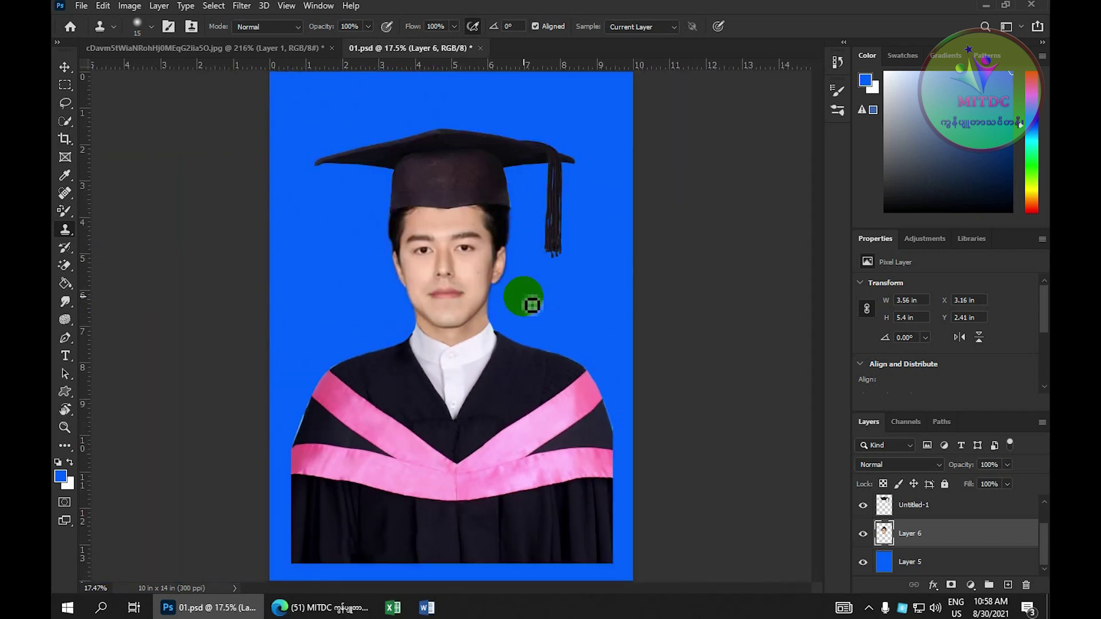
scroll(528, 302, up, 2)
scroll(516, 308, down, 2)
scroll(505, 327, down, 2)
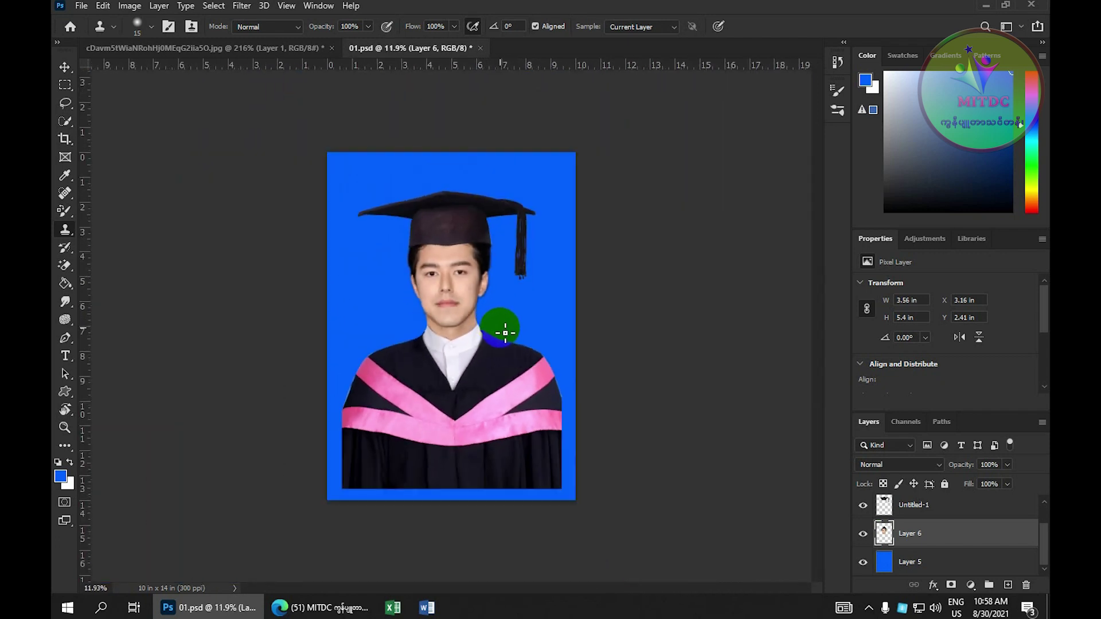
scroll(463, 385, up, 1)
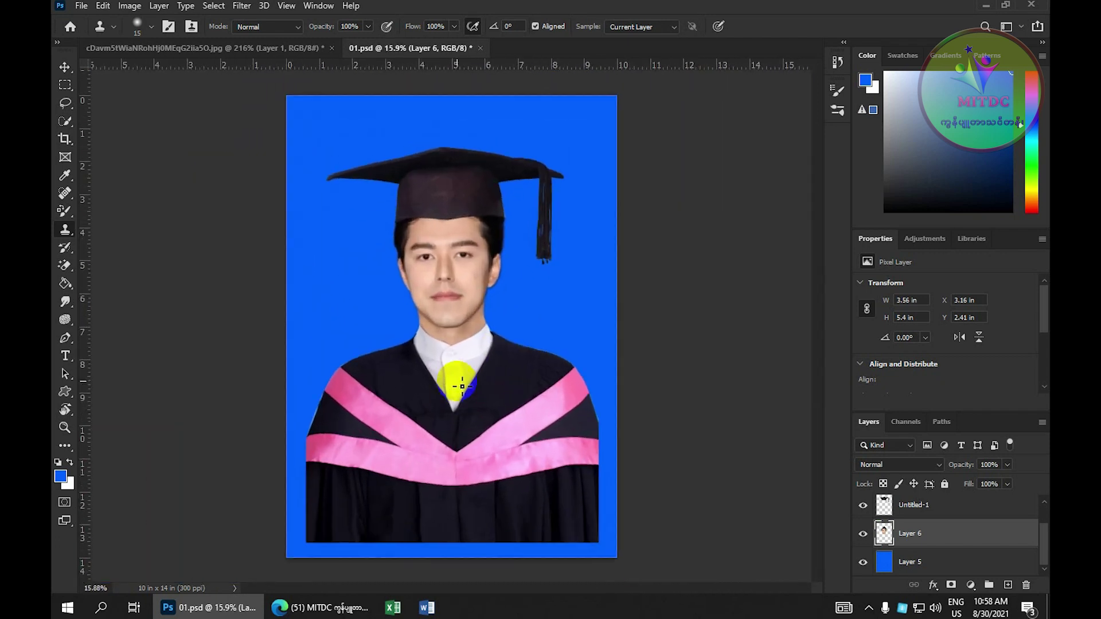
scroll(456, 377, down, 1)
scroll(884, 519, up, 1)
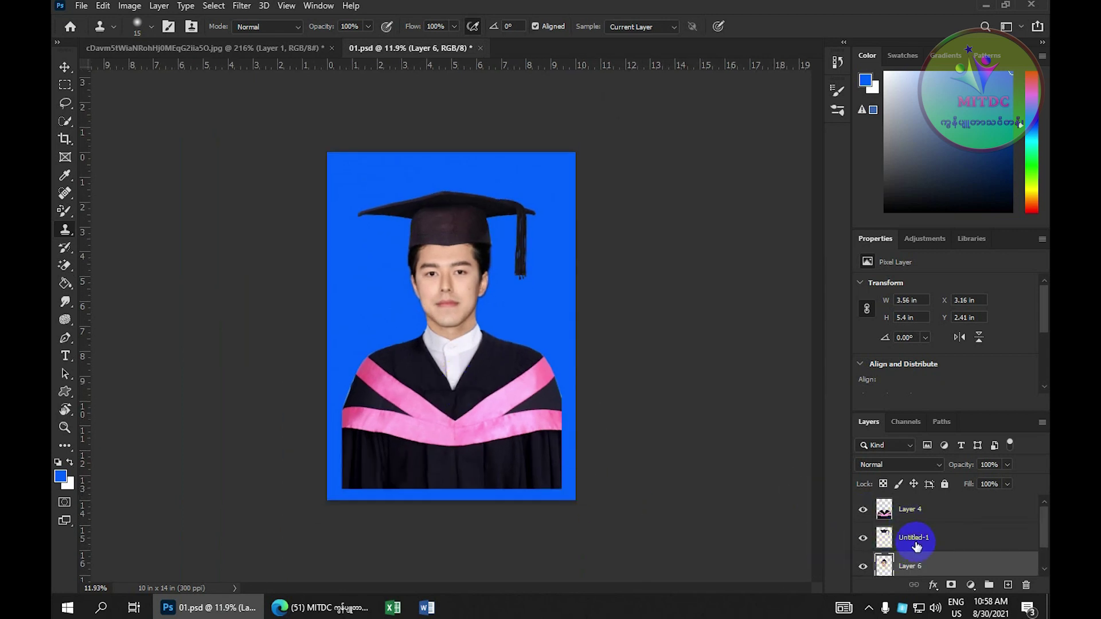
- Move the gown, cap and head layers down together to Y 1.49 in so the gown meets the canvas's bottom edge, and deselect them
shift+click(916, 537)
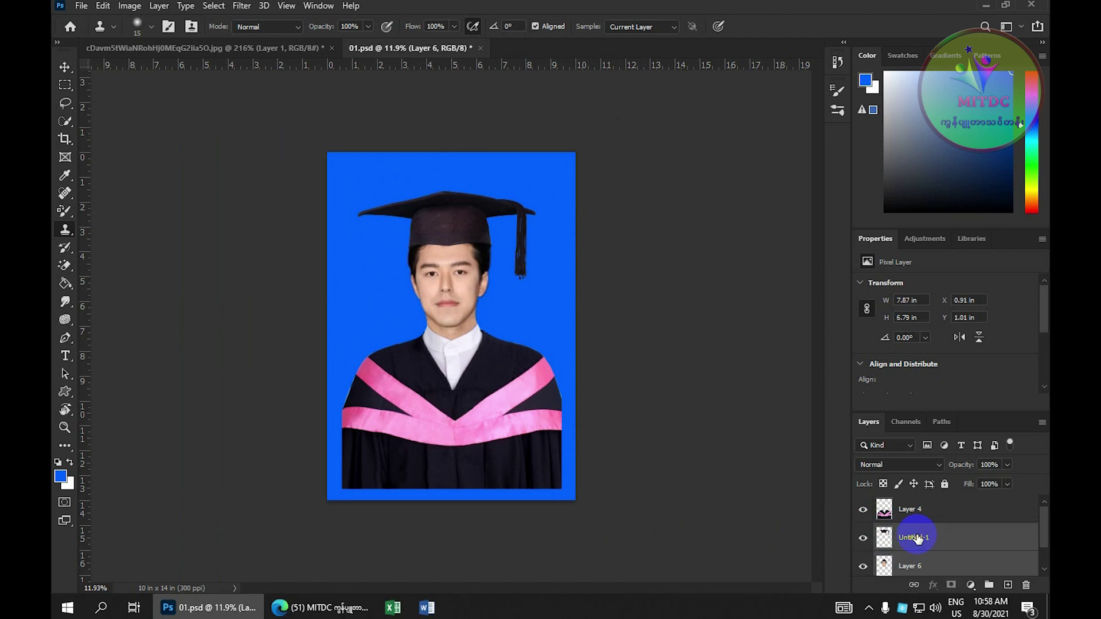
shift+click(912, 509)
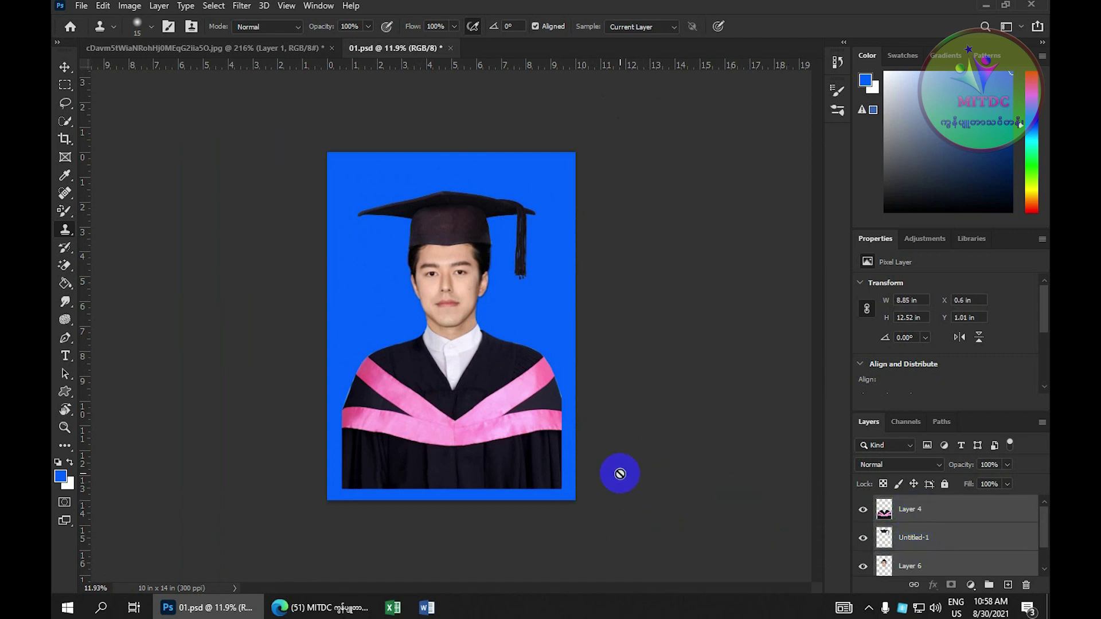
click(65, 66)
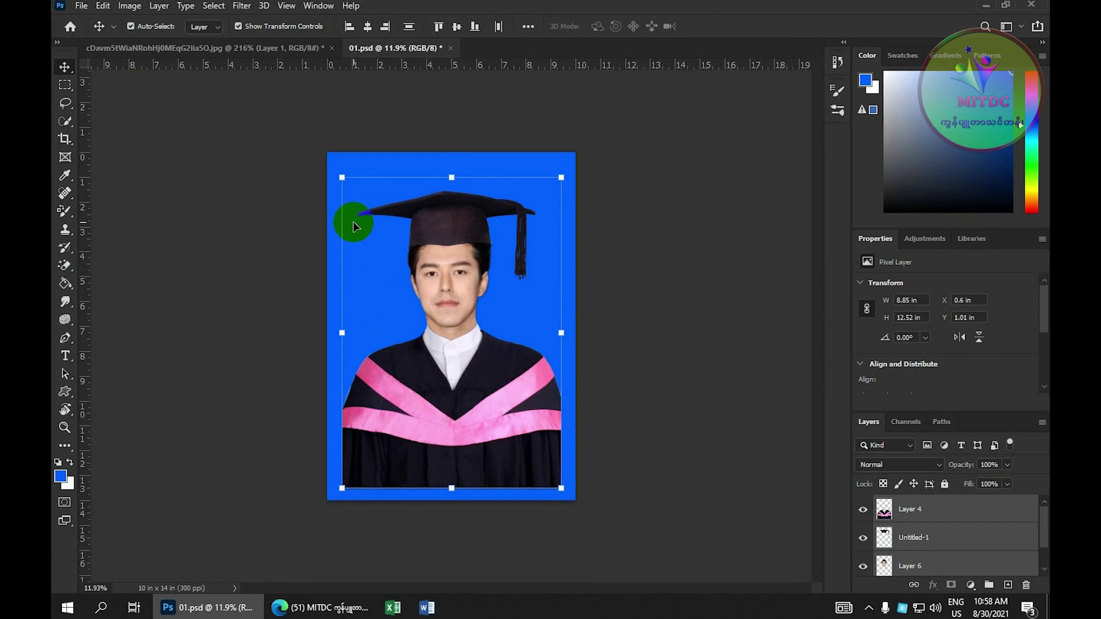
key(shift+Down)
key(shift+Down)
key(shift+Down)
key(shift+Down)
key(shift+Down)
key(shift+Down)
key(shift+Down)
key(shift+Down)
key(shift+Down)
key(shift+Down)
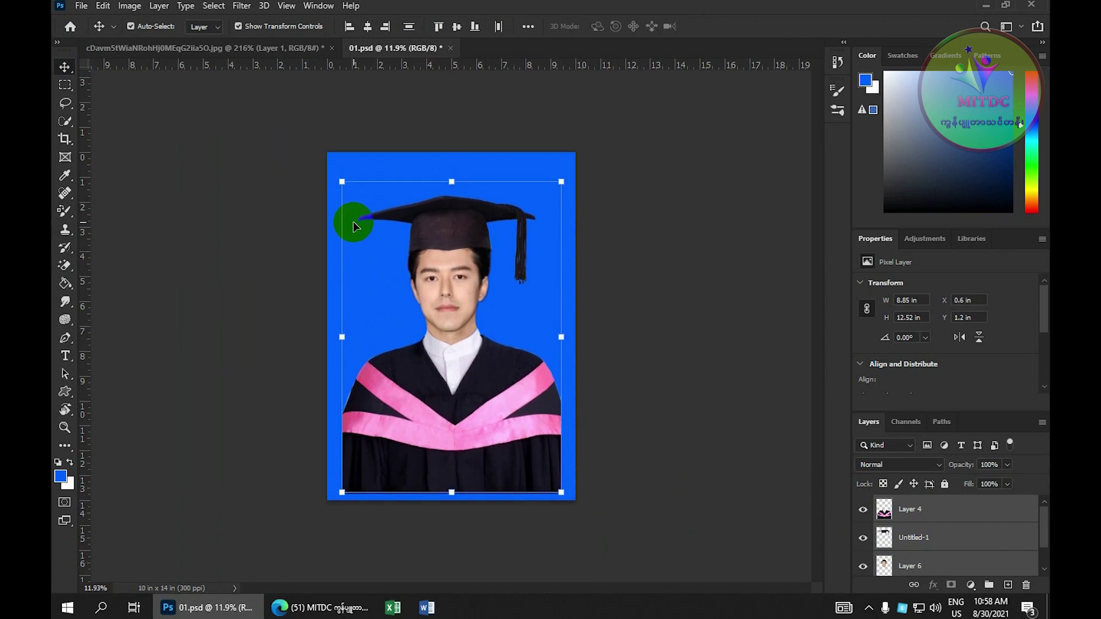
key(shift+Down)
key(shift+Down)
key(shift+Down)
key(shift+Down)
key(shift+Down)
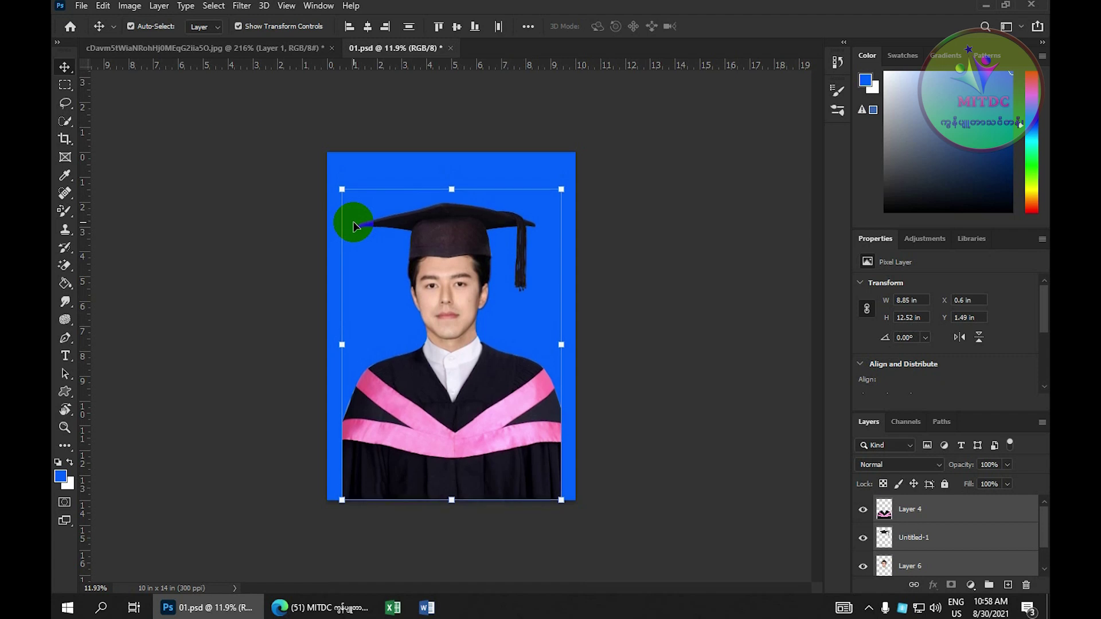
click(598, 266)
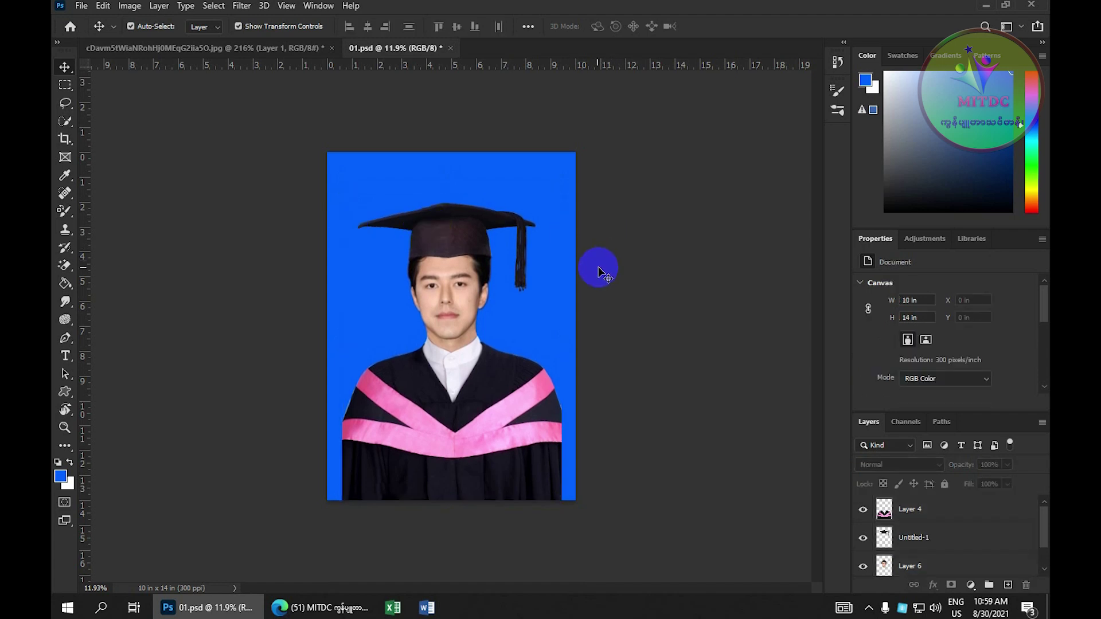
- Warp the gown on Layer 4, pulling its two upper corners slightly inward and downward to lower the shoulders
scroll(266, 275, up, 3)
scroll(451, 326, down, 4)
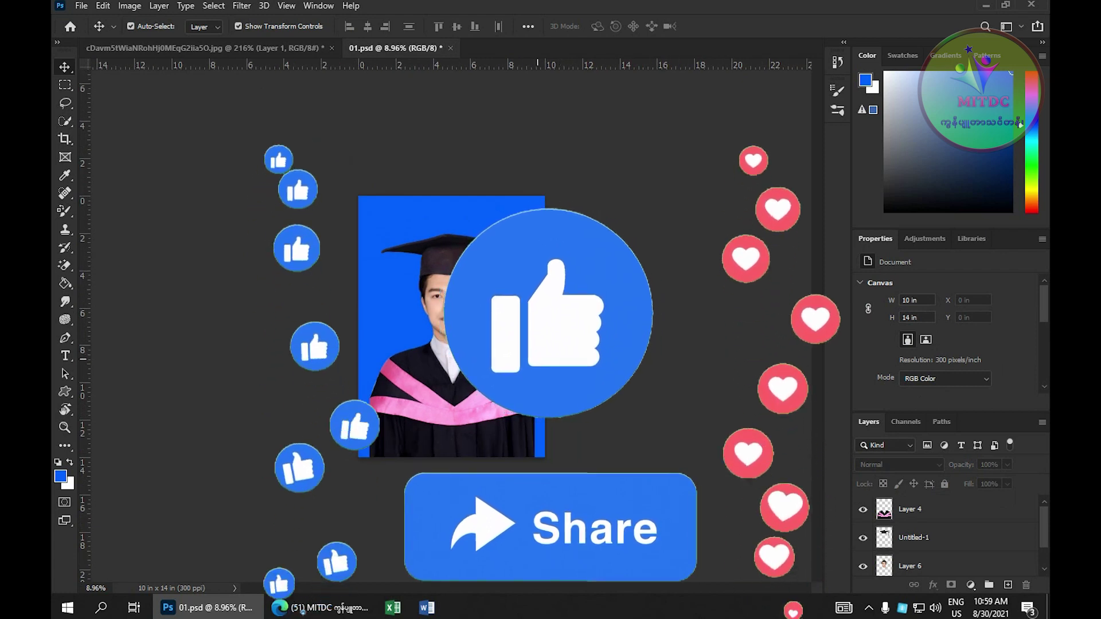
scroll(451, 326, up, 3)
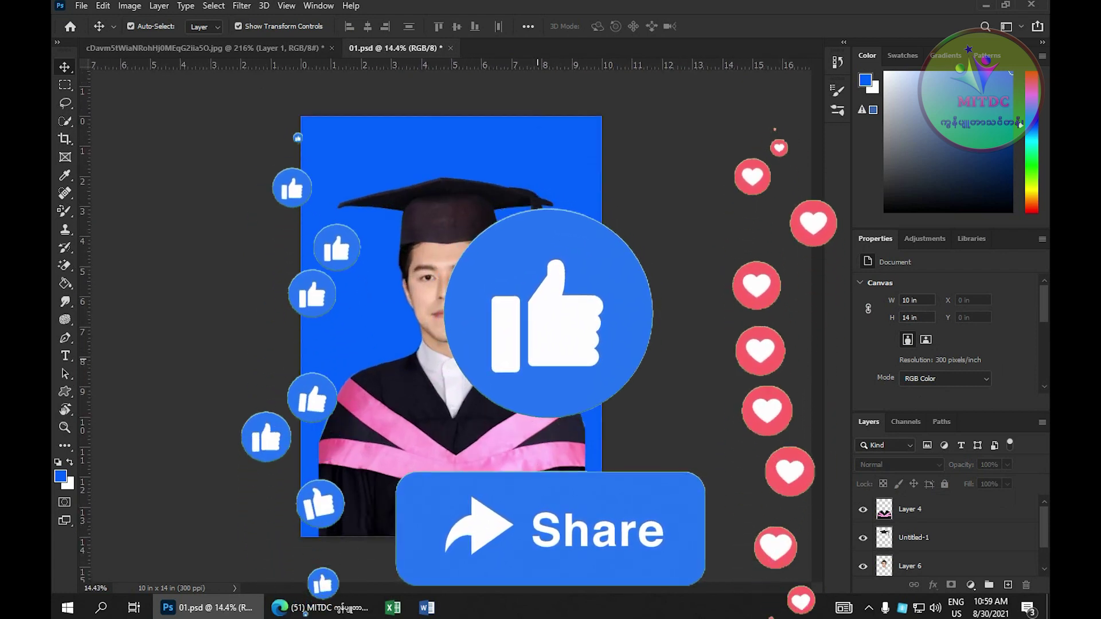
scroll(451, 326, down, 1)
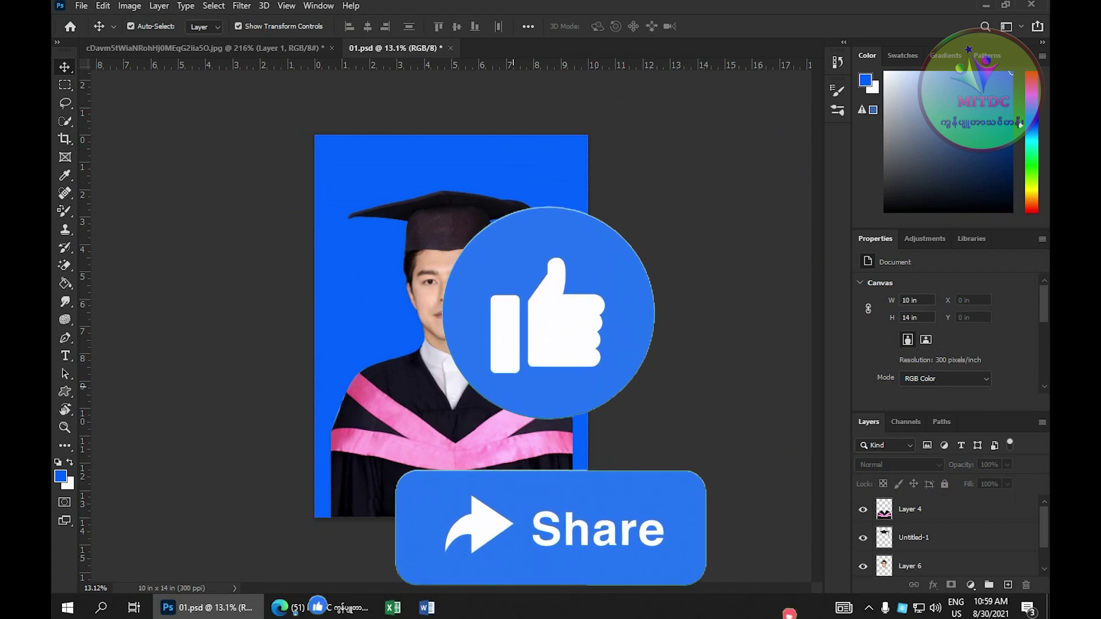
click(521, 393)
scroll(520, 393, up, 2)
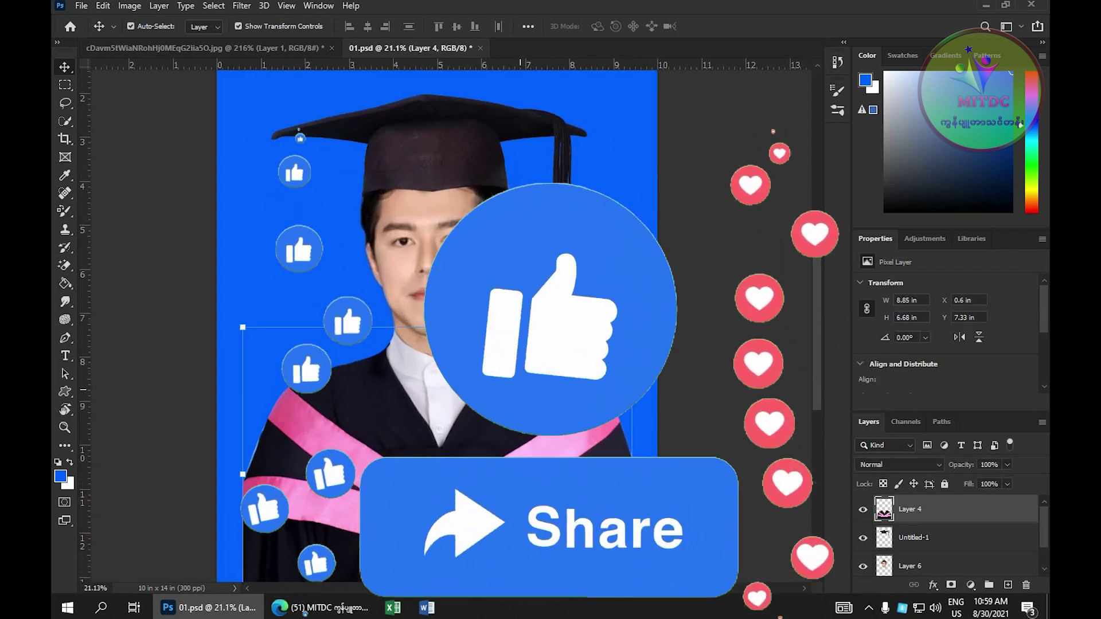
scroll(520, 393, down, 1)
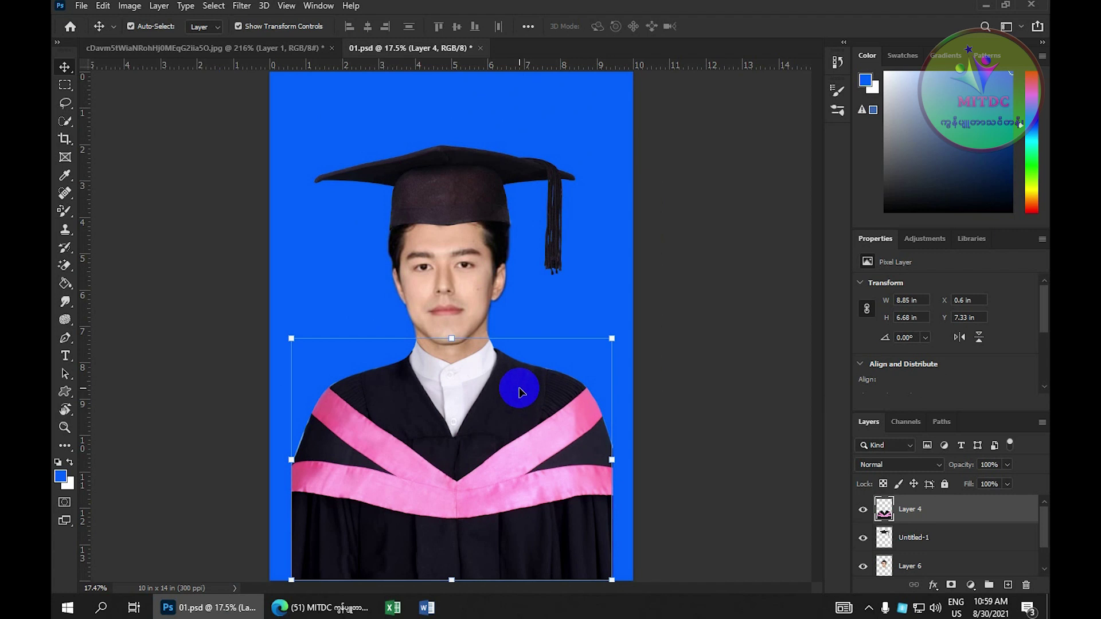
key(ctrl+t)
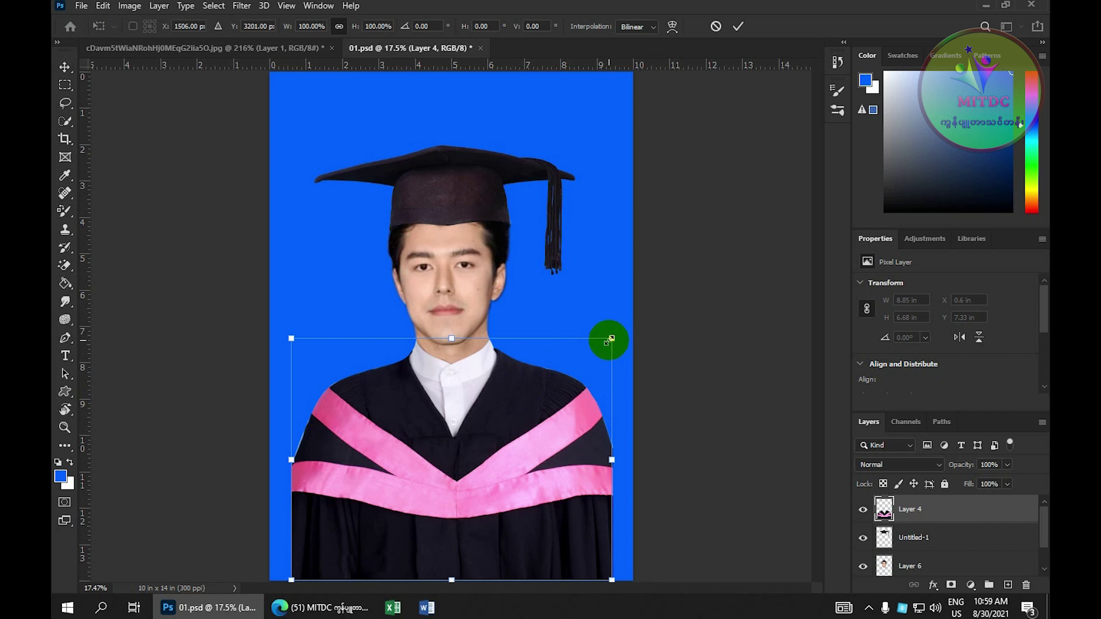
click(672, 27)
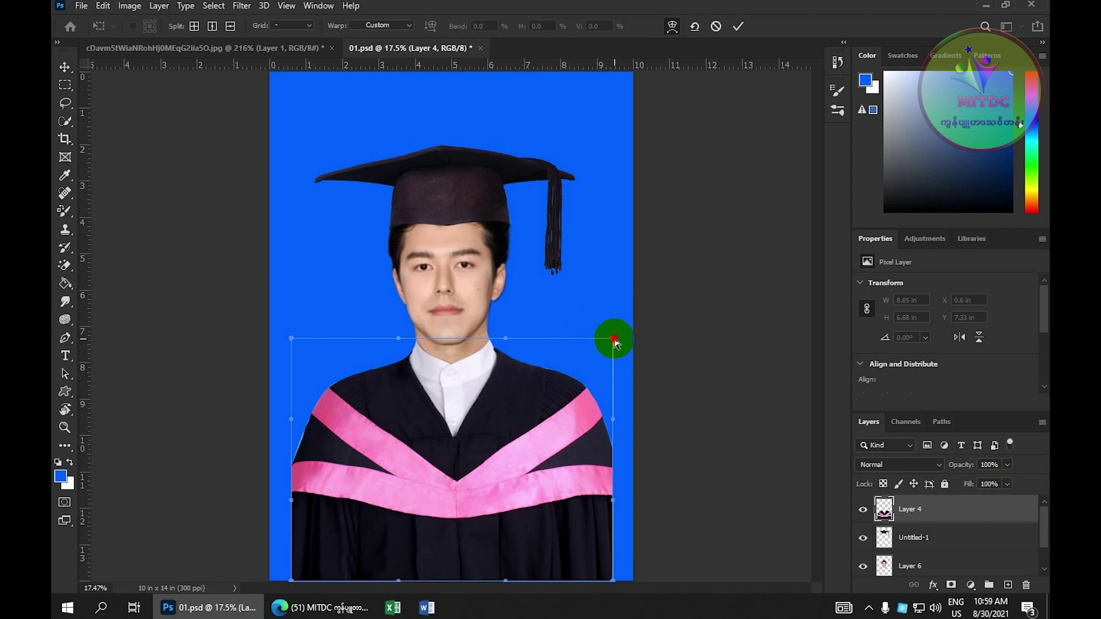
drag(614, 339, 610, 342)
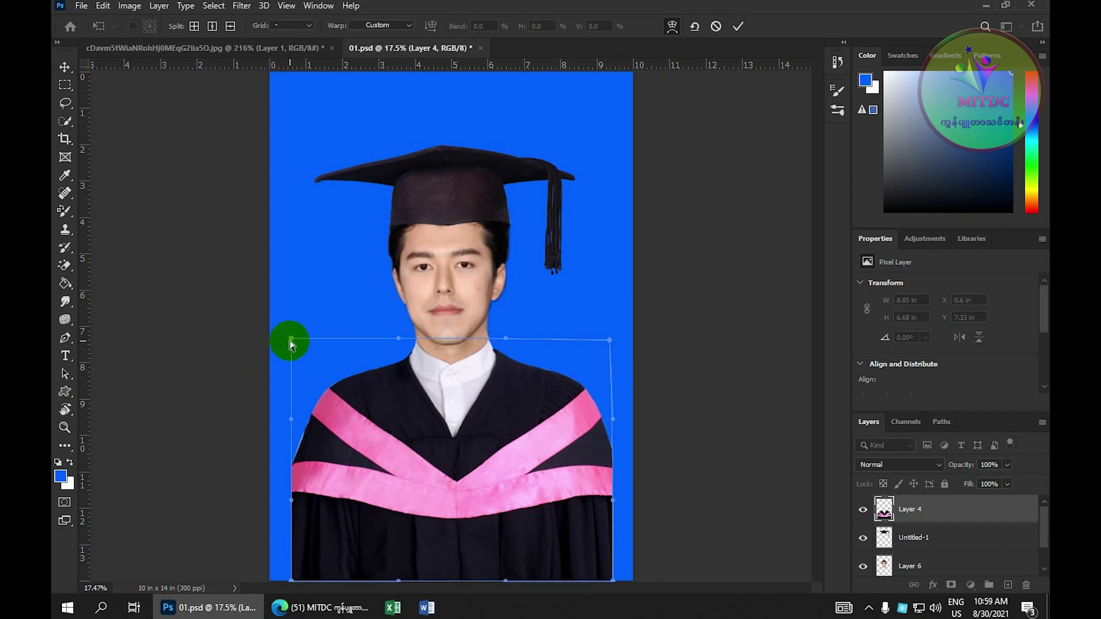
drag(290, 341, 292, 346)
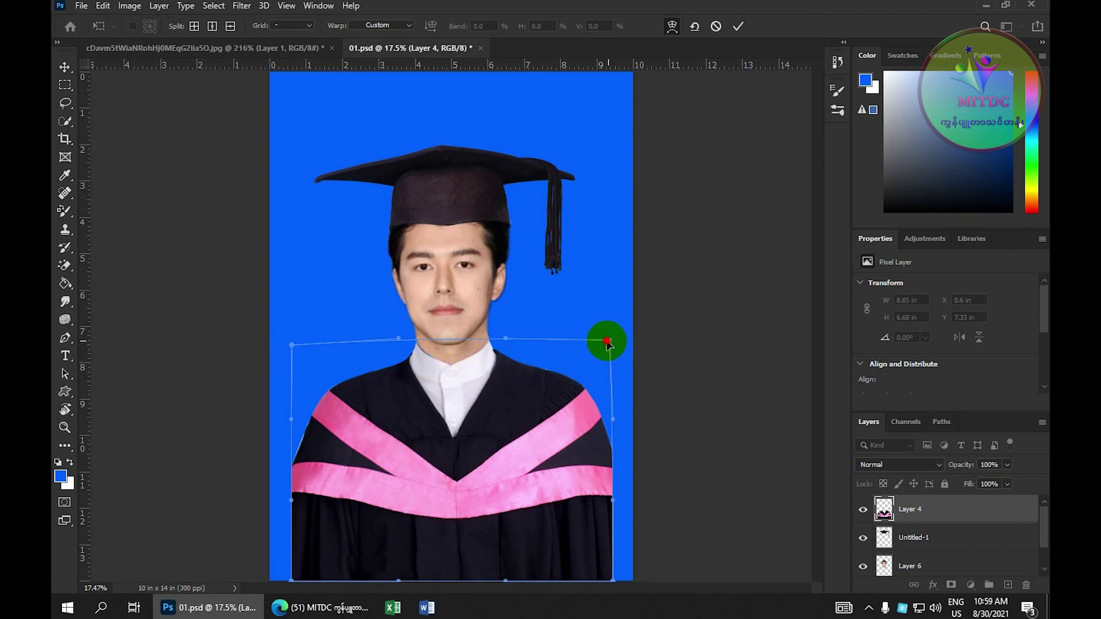
- Fine-tune the gown's upper-right warp corner slightly further inward and down to balance the shoulders, and apply the warp
drag(605, 343, 606, 344)
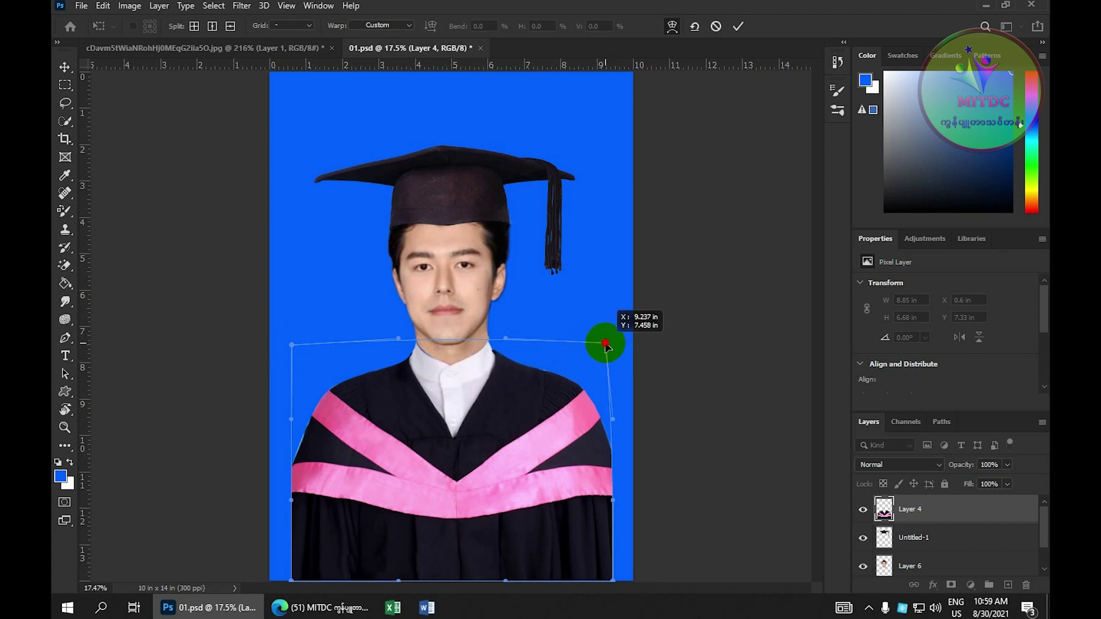
drag(606, 345, 605, 344)
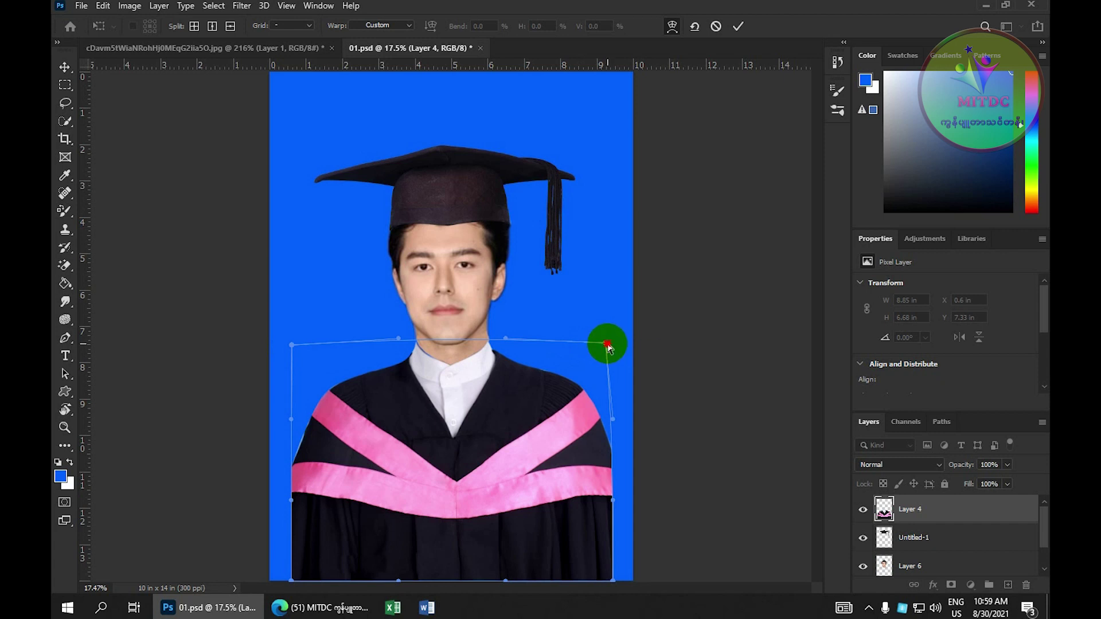
drag(607, 344, 606, 343)
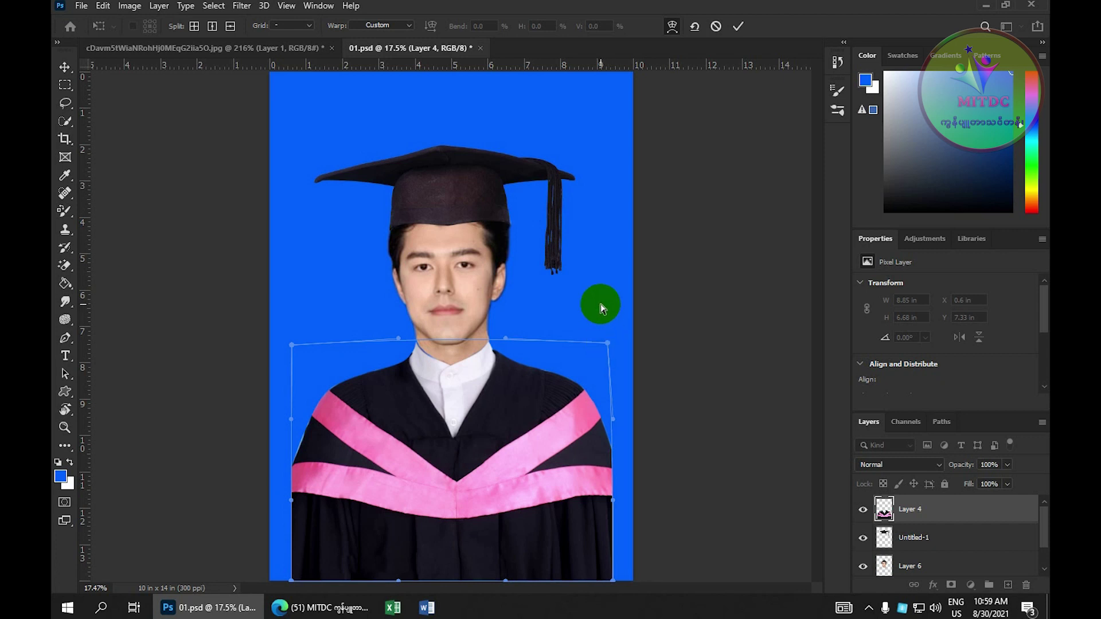
right_click(523, 369)
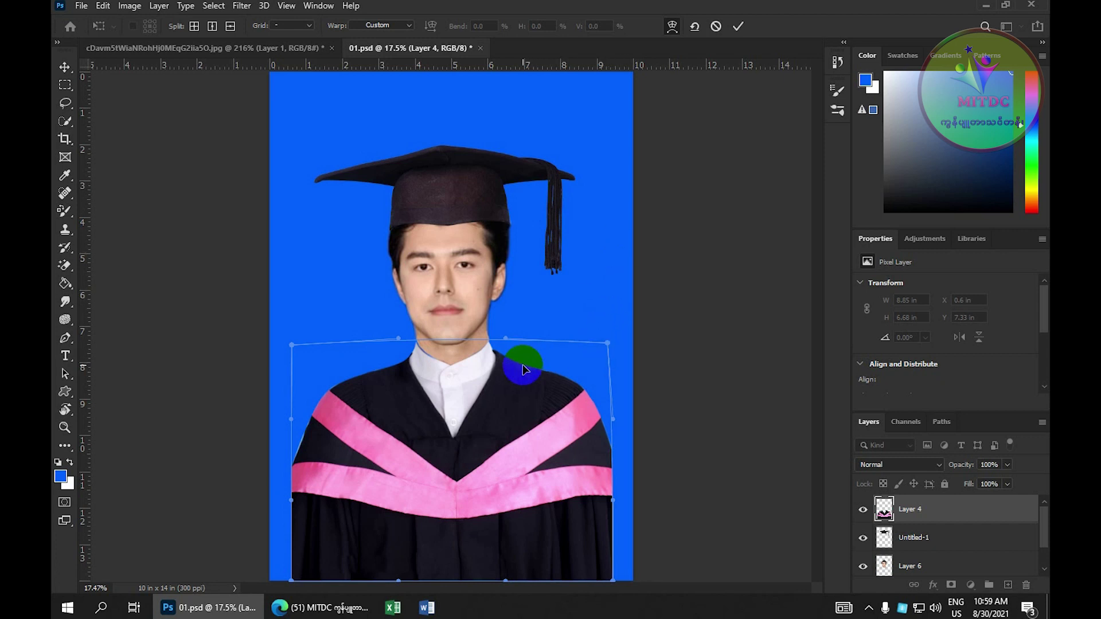
click(738, 26)
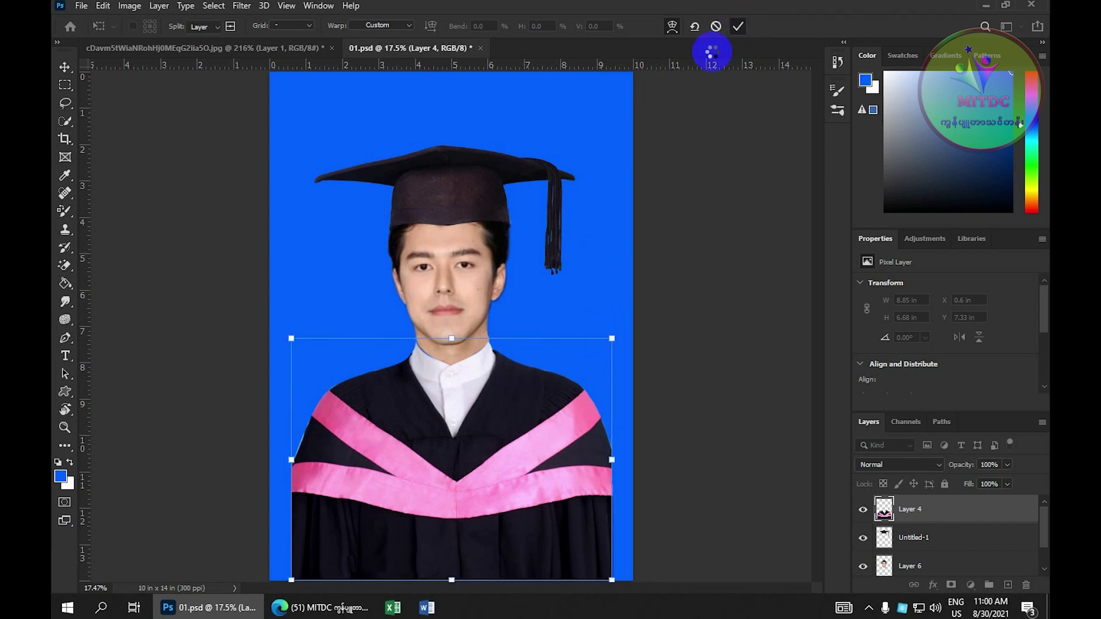
- Move the head on Layer 6 and the cap layer Untitled-1 down together to Y 1.54 in, and deselect them
click(488, 384)
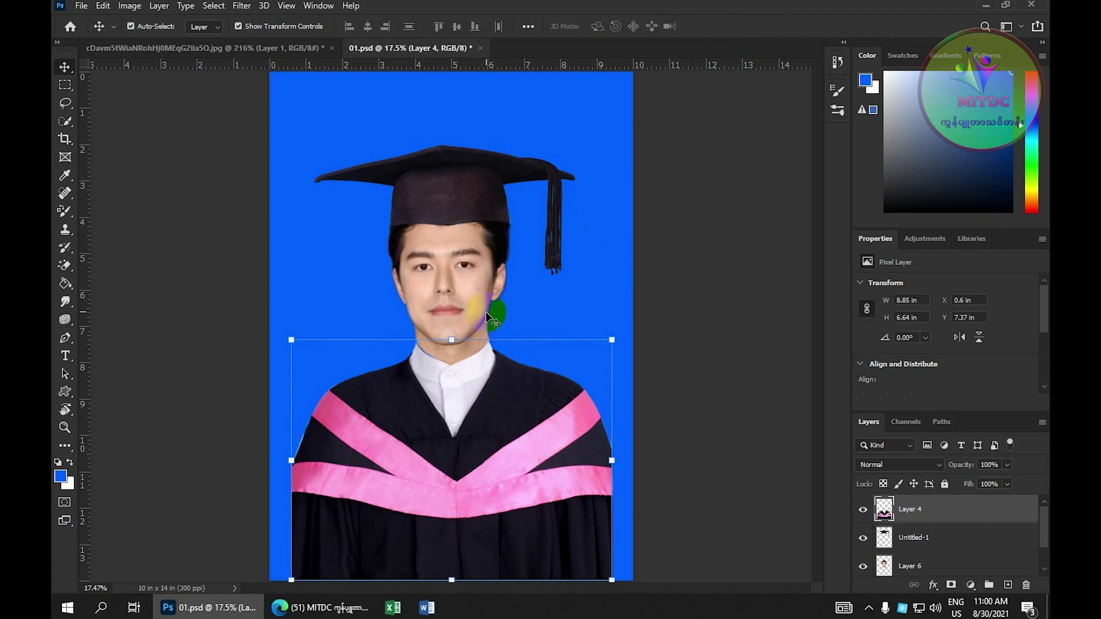
click(464, 295)
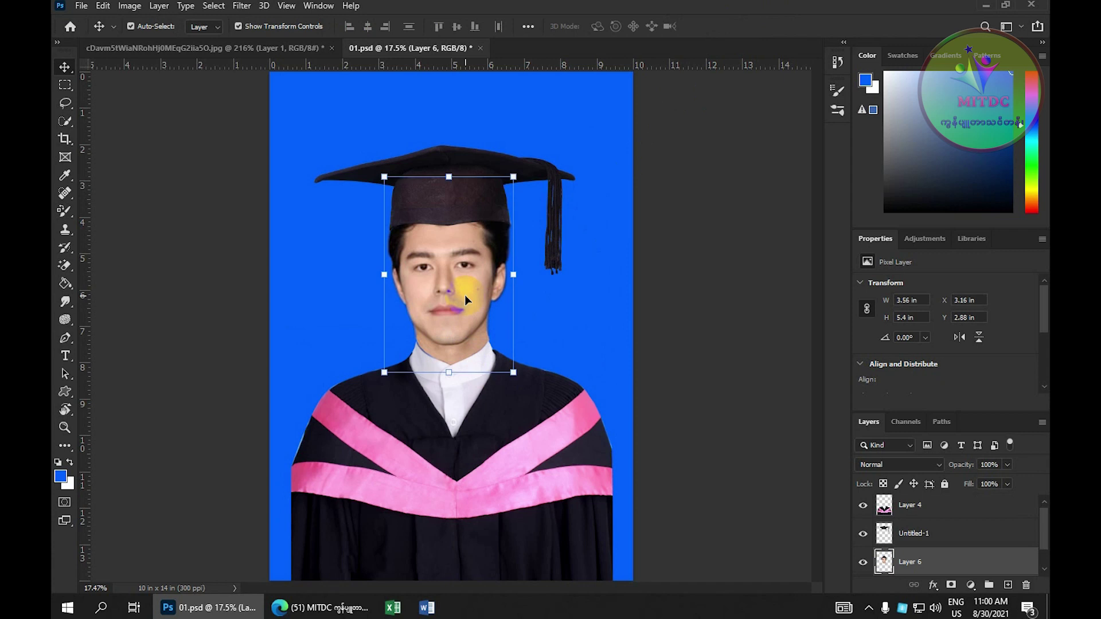
shift+click(492, 214)
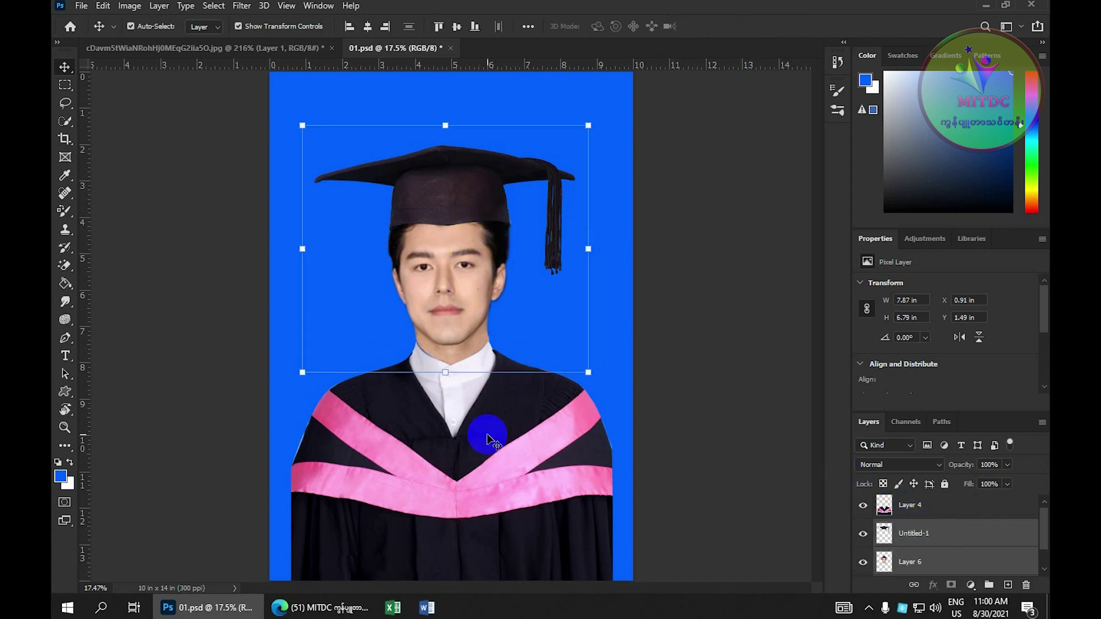
key(shift+Down)
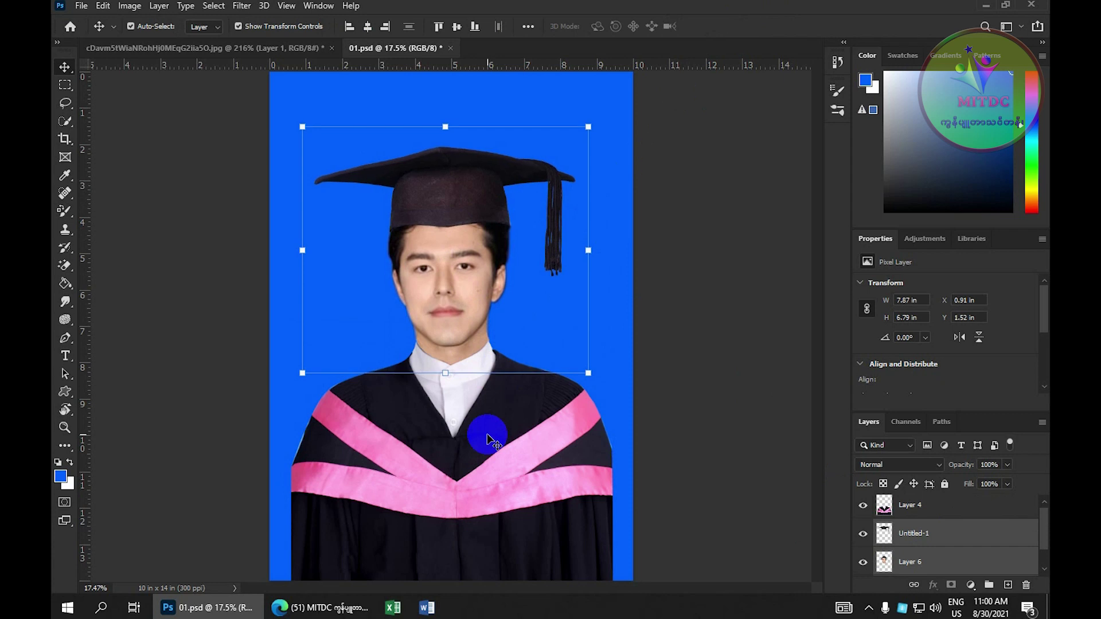
key(Down)
key(Down)
key(Down)
key(Down)
key(Down)
key(Down)
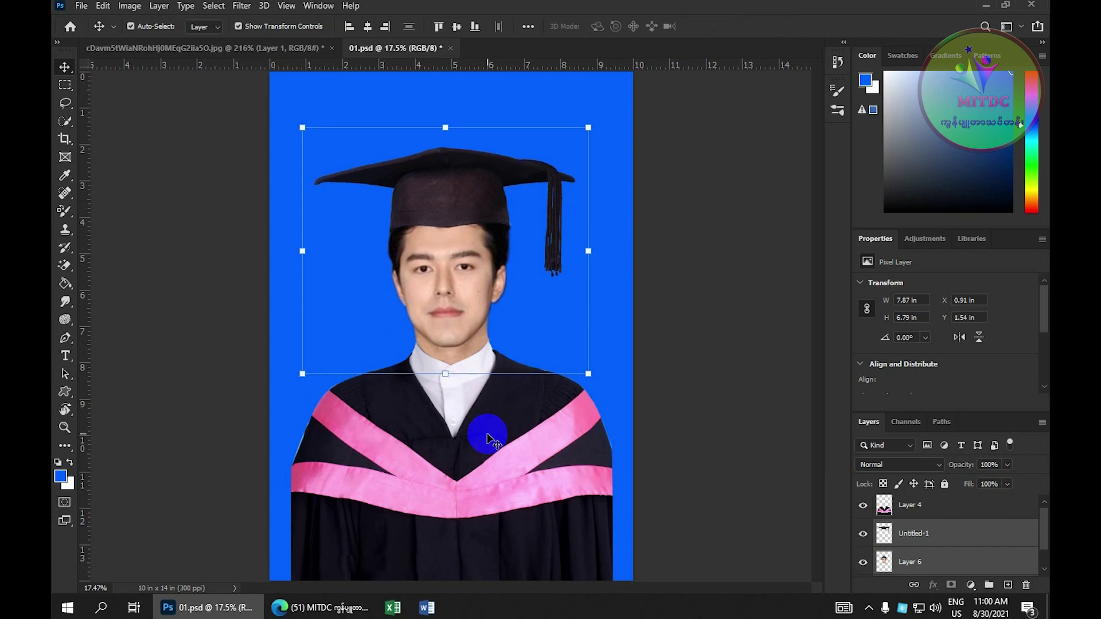
click(635, 359)
- Examine the whole portrait at several magnifications to check the head, cap and gown against the blue background
scroll(634, 359, down, 3)
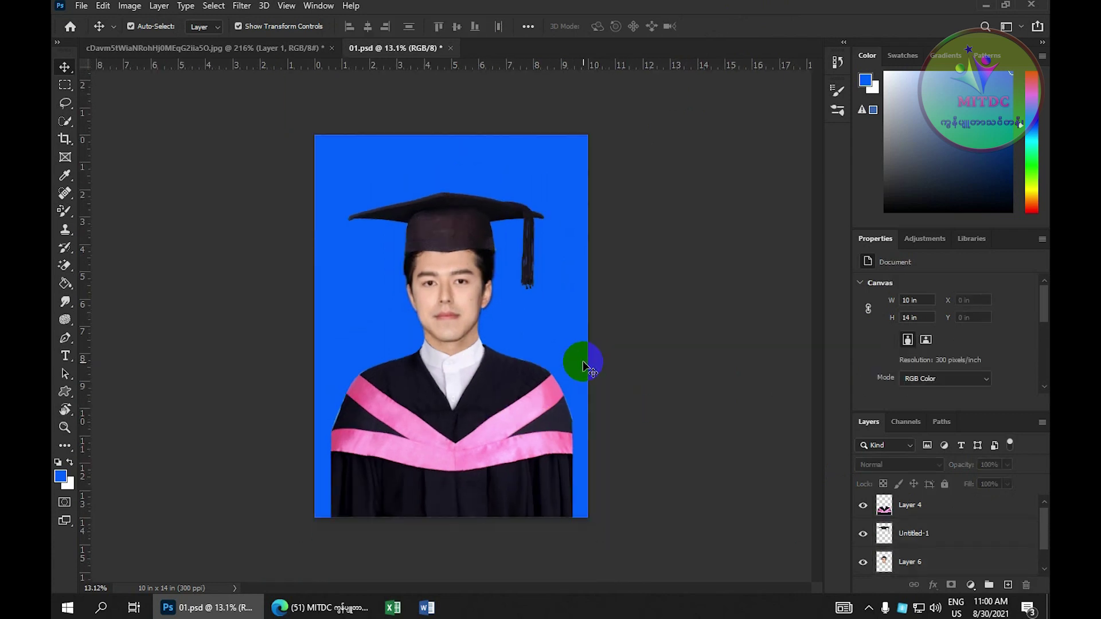
scroll(583, 367, down, 1)
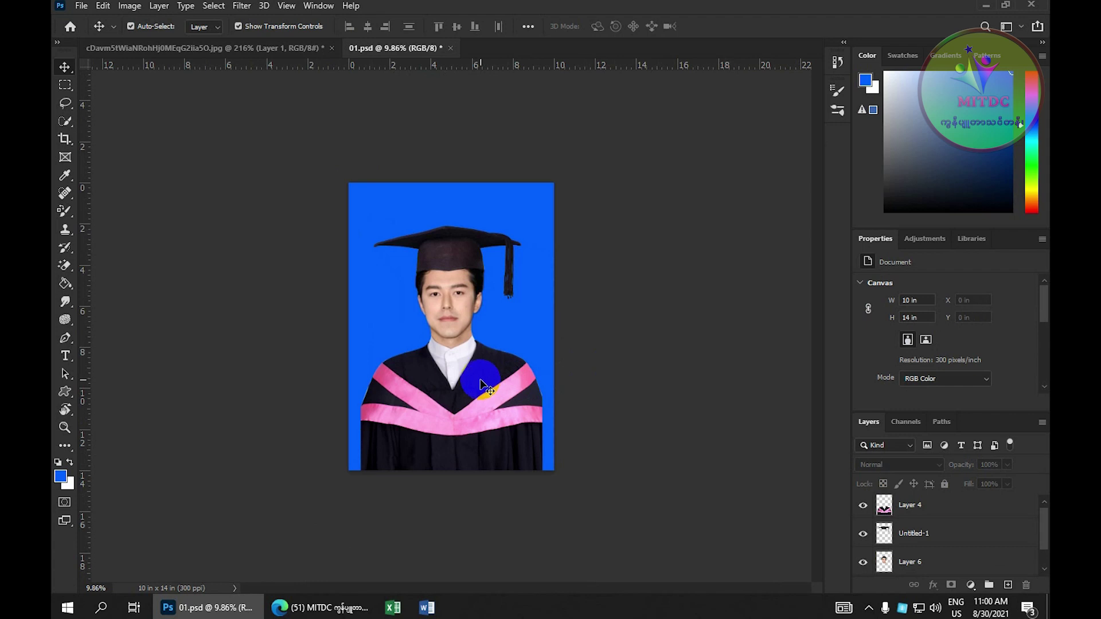
scroll(492, 386, up, 2)
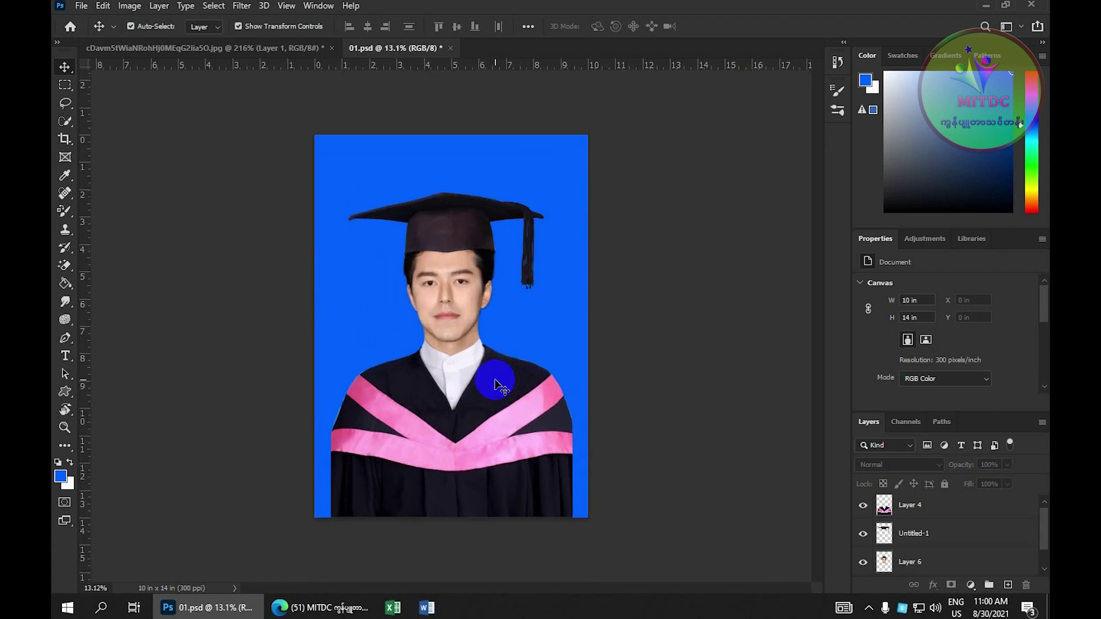
scroll(497, 385, down, 1)
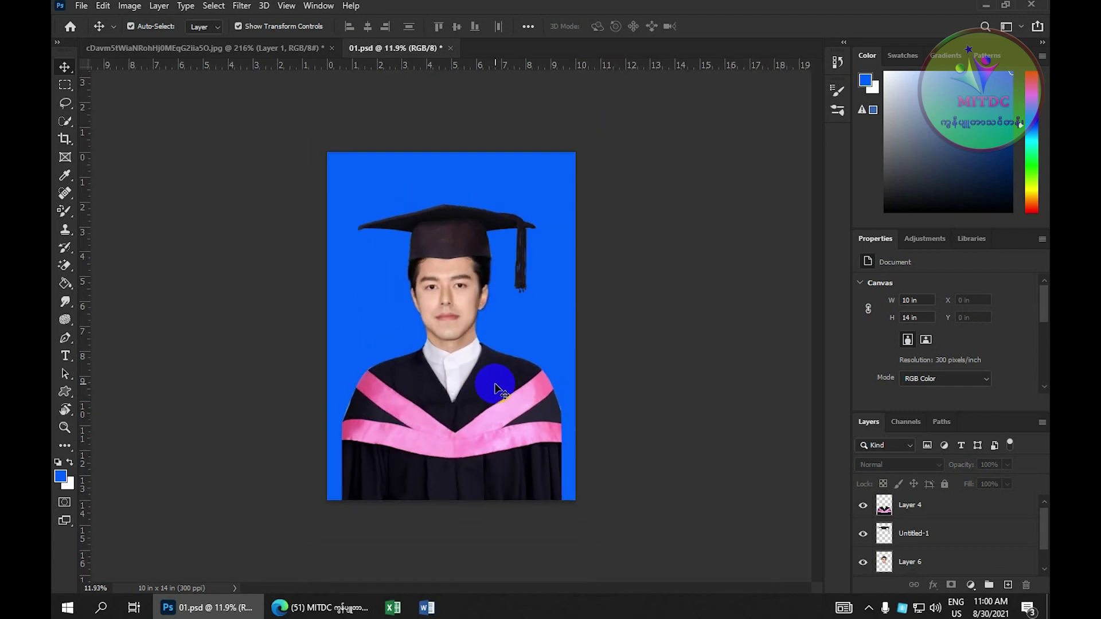
scroll(496, 391, down, 6)
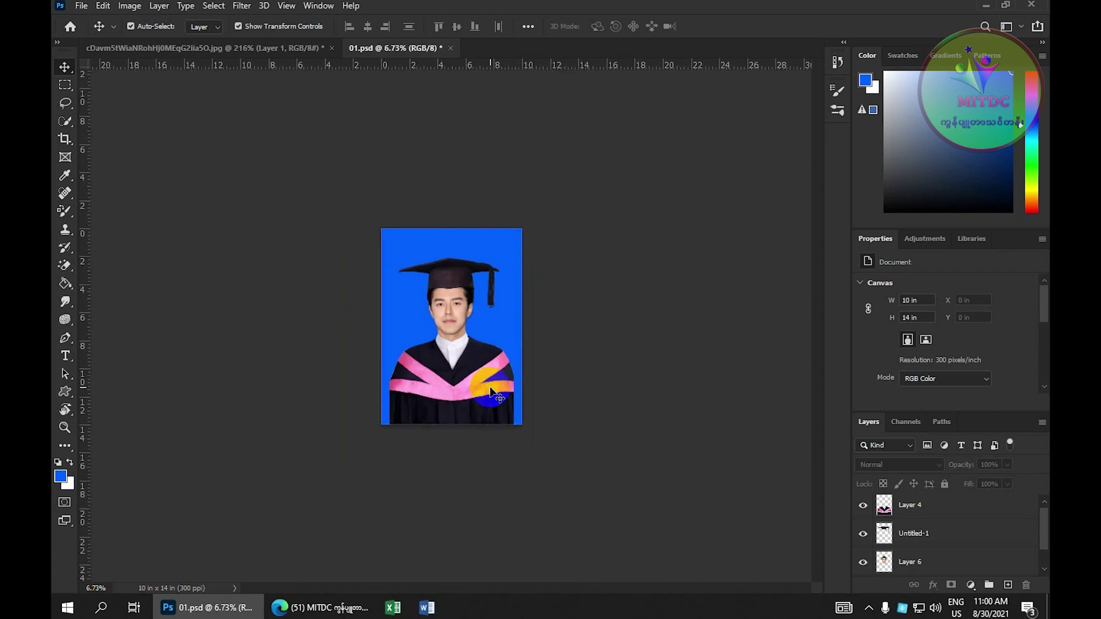
scroll(492, 390, up, 12)
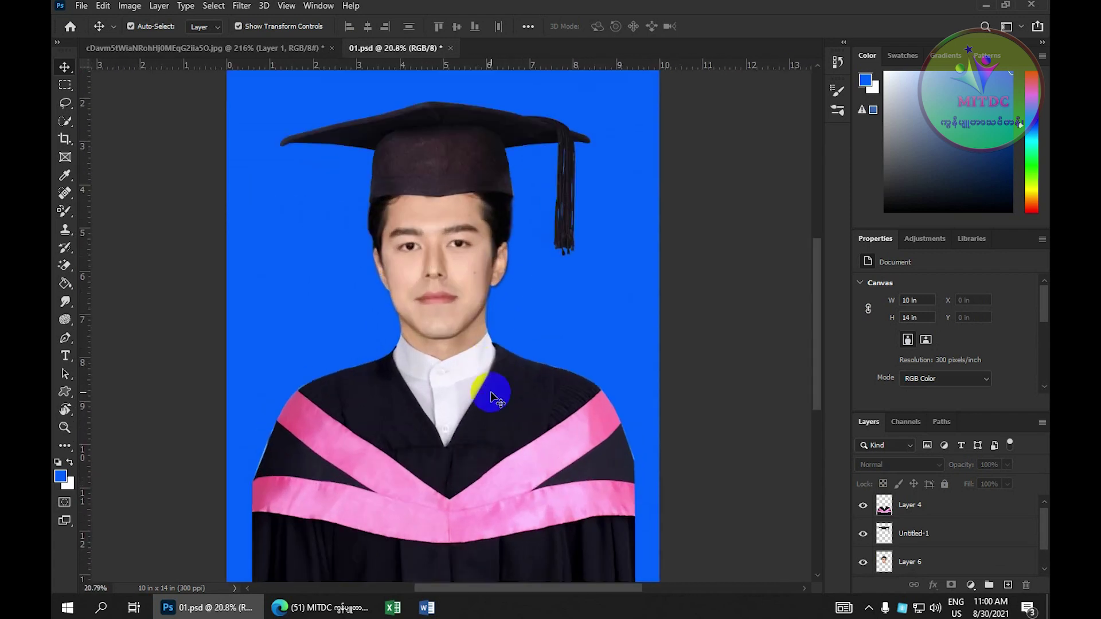
scroll(484, 350, down, 4)
- Review the layer stack, select Layer 4 and flatten all layers of the portrait into a single image
click(492, 460)
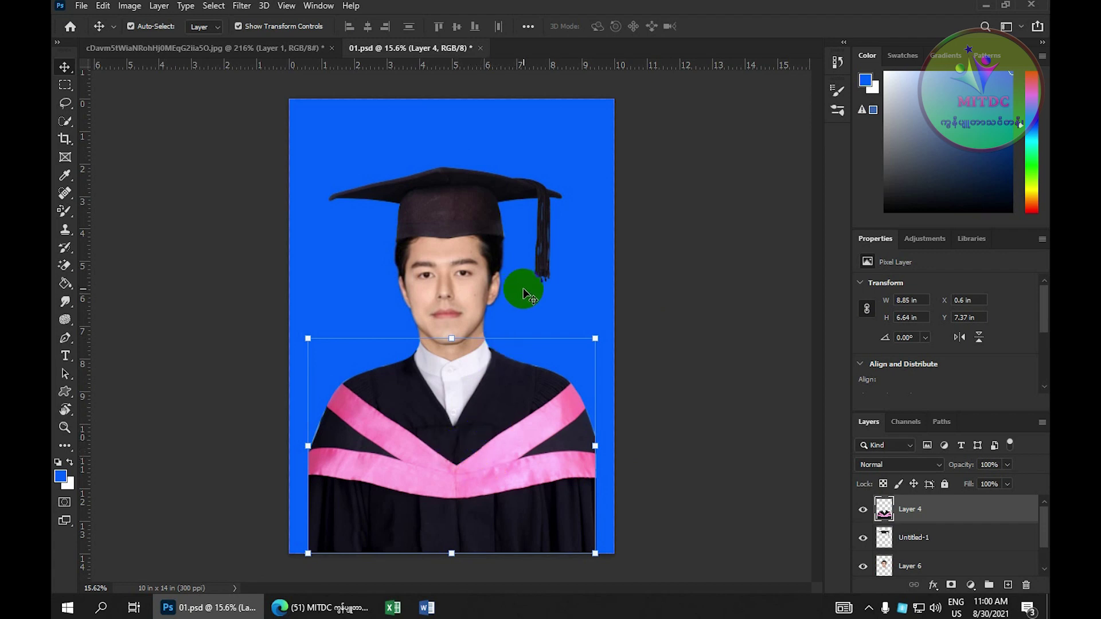
scroll(909, 513, down, 1)
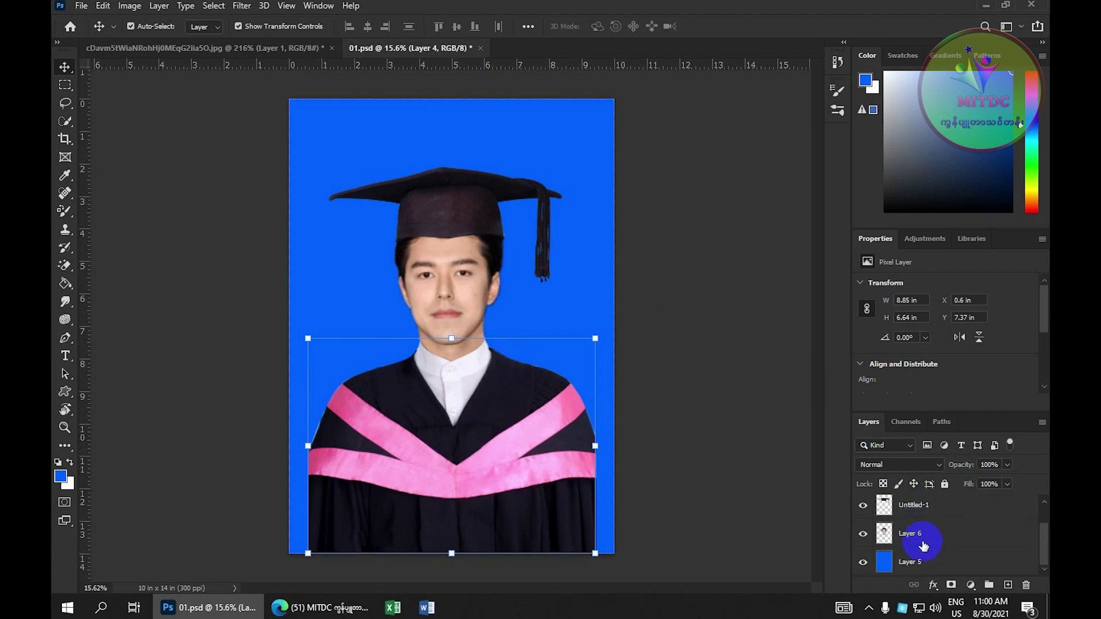
click(921, 542)
scroll(941, 506, up, 1)
click(937, 510)
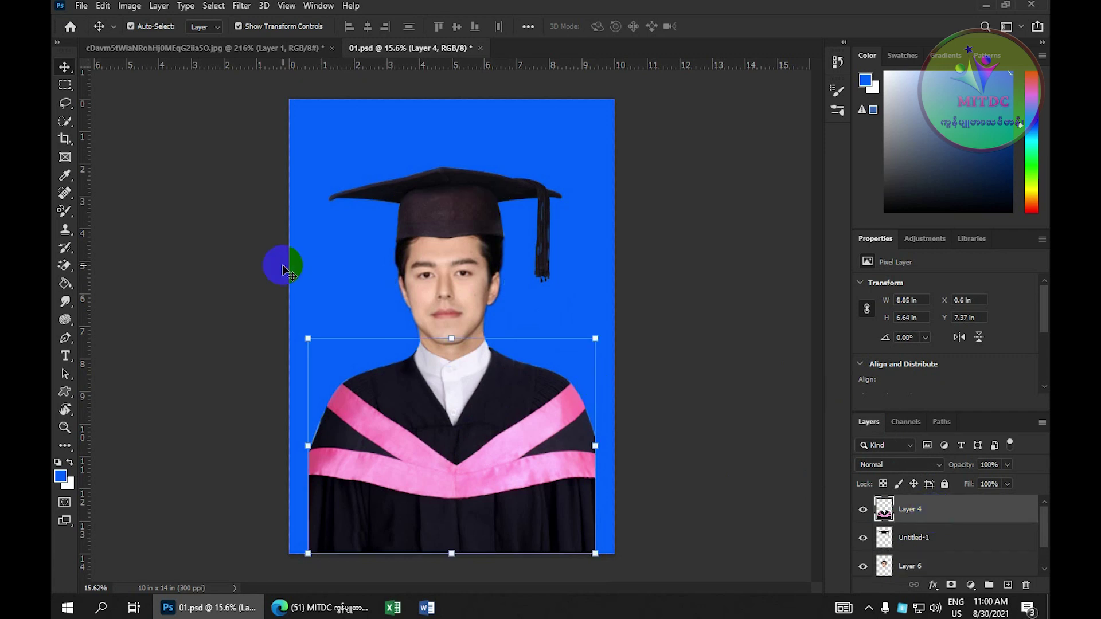
click(159, 6)
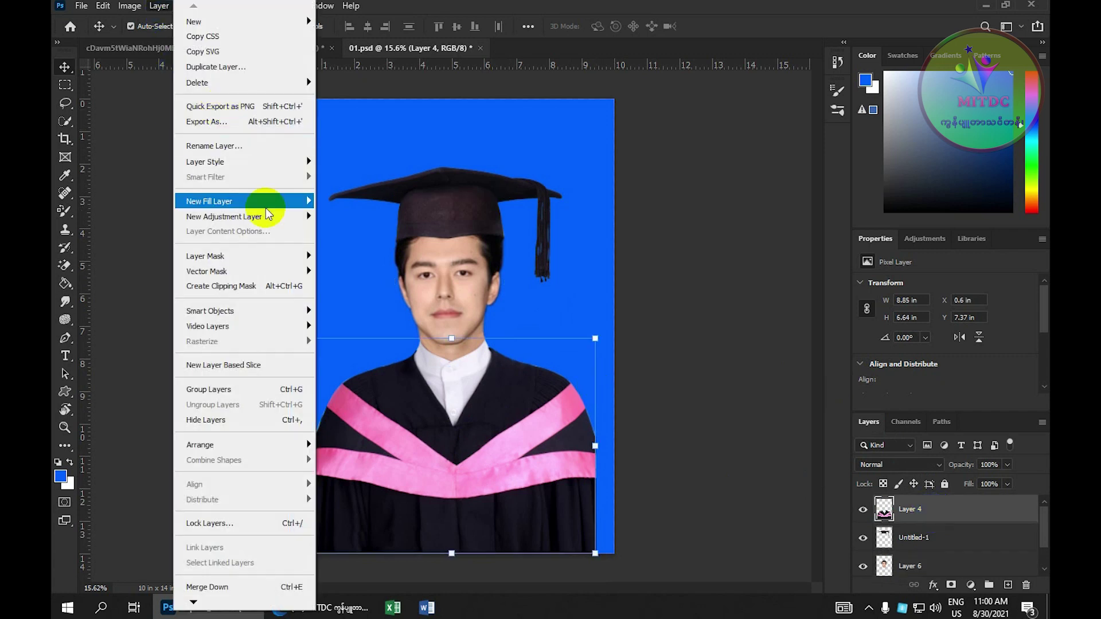
scroll(195, 590, down, 4)
mouse_move(202, 581)
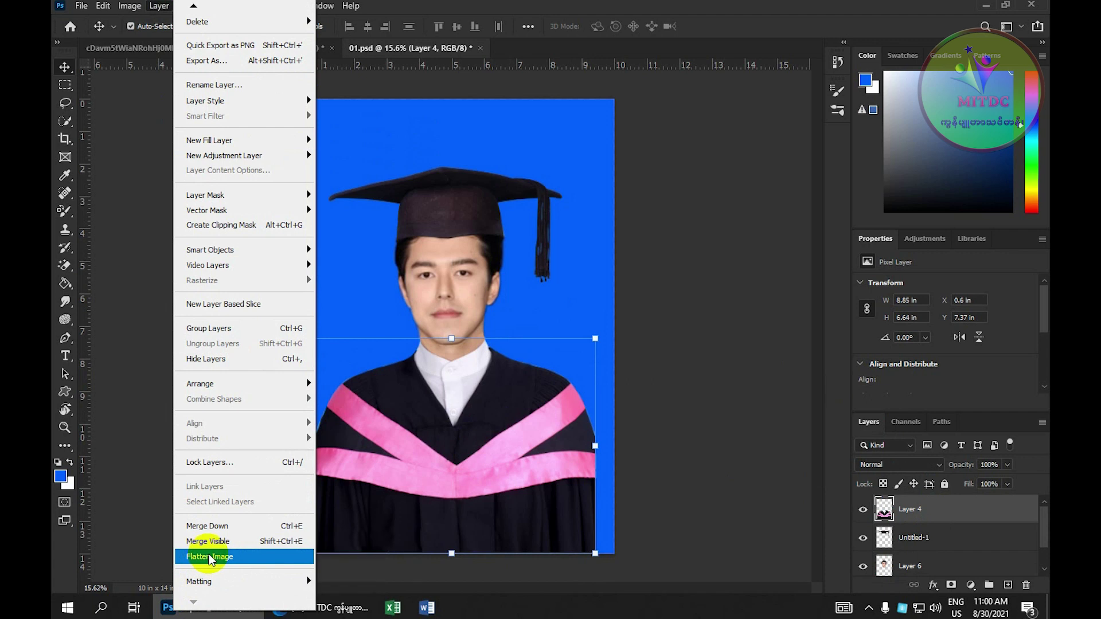
click(210, 558)
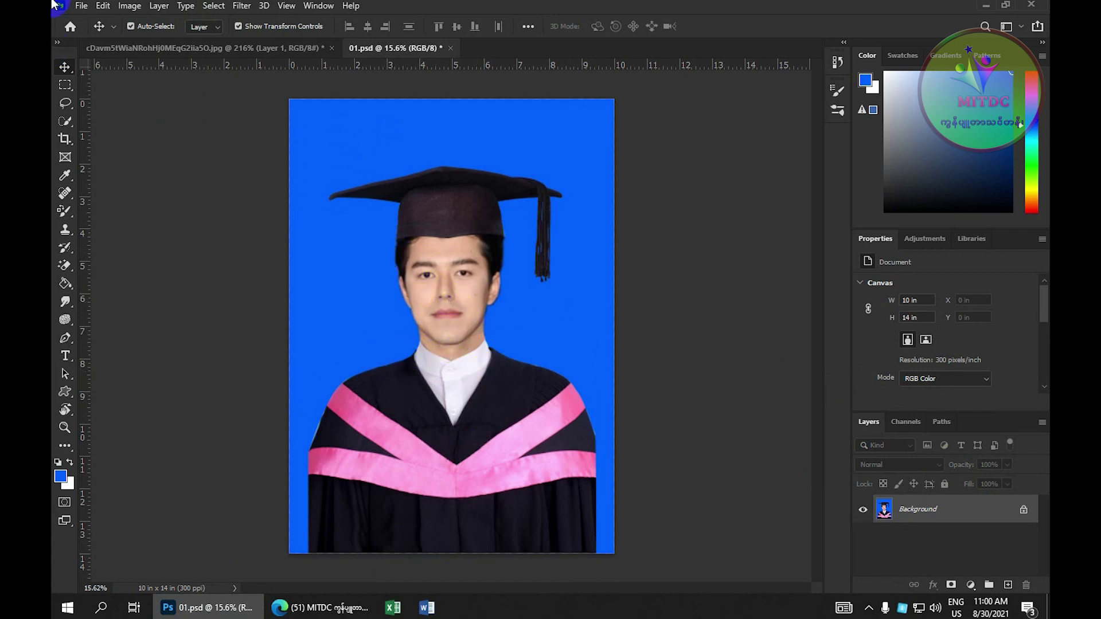
- Start saving the flattened portrait as a new file
click(81, 6)
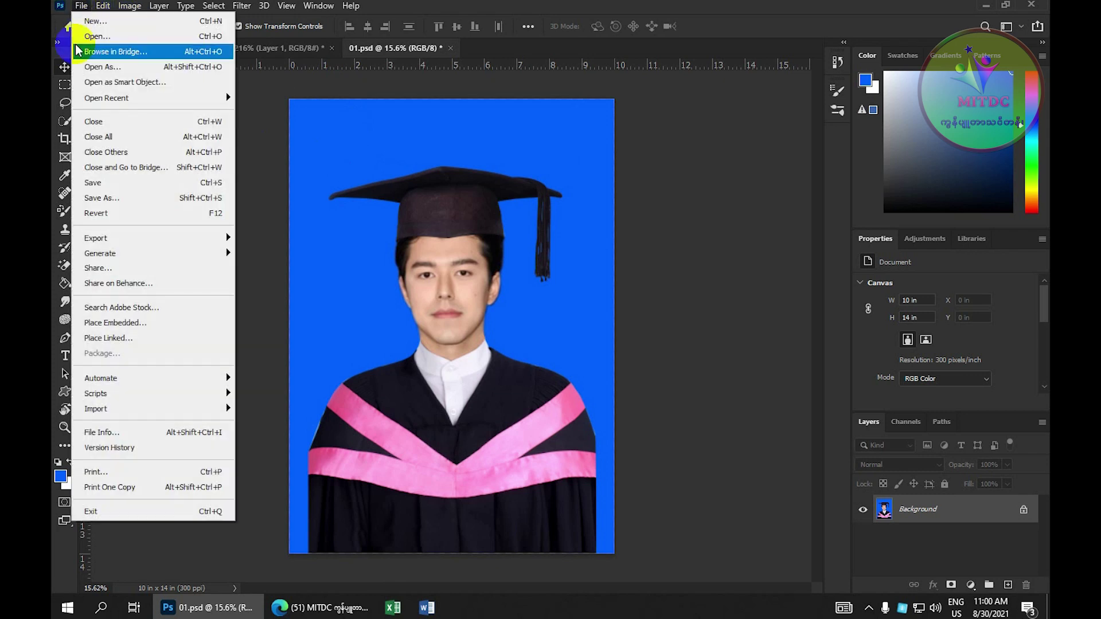
click(120, 199)
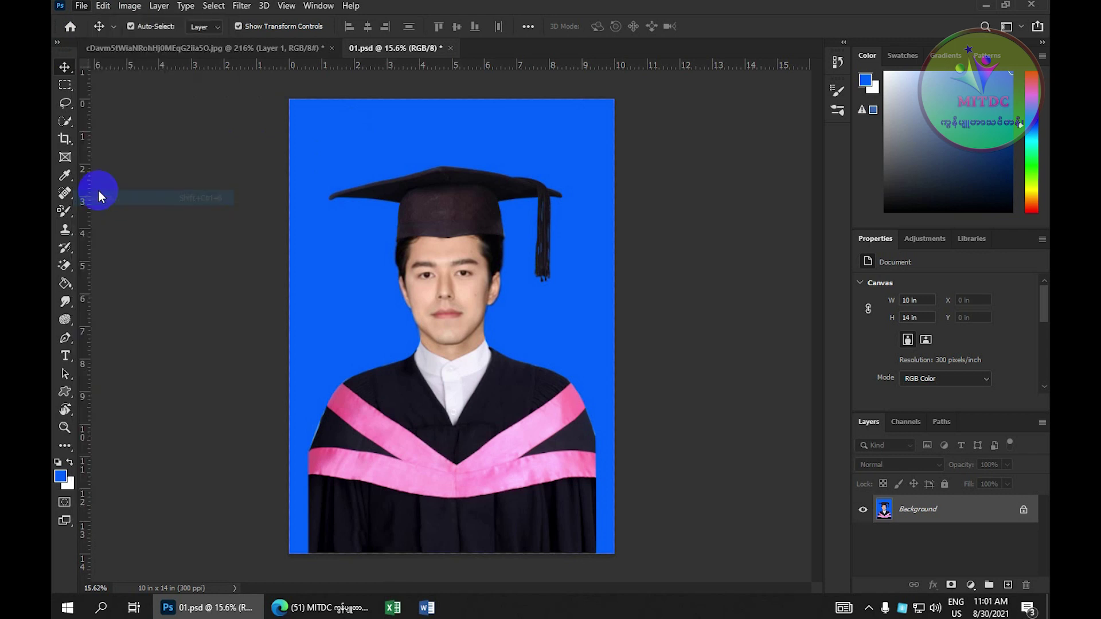
double_click(390, 141)
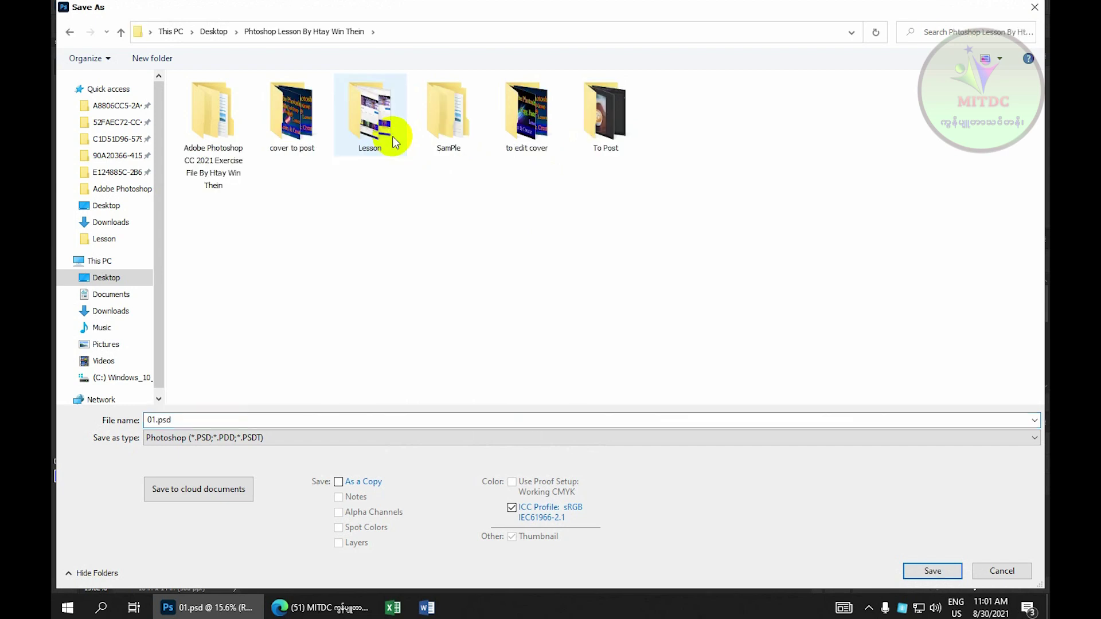
double_click(459, 129)
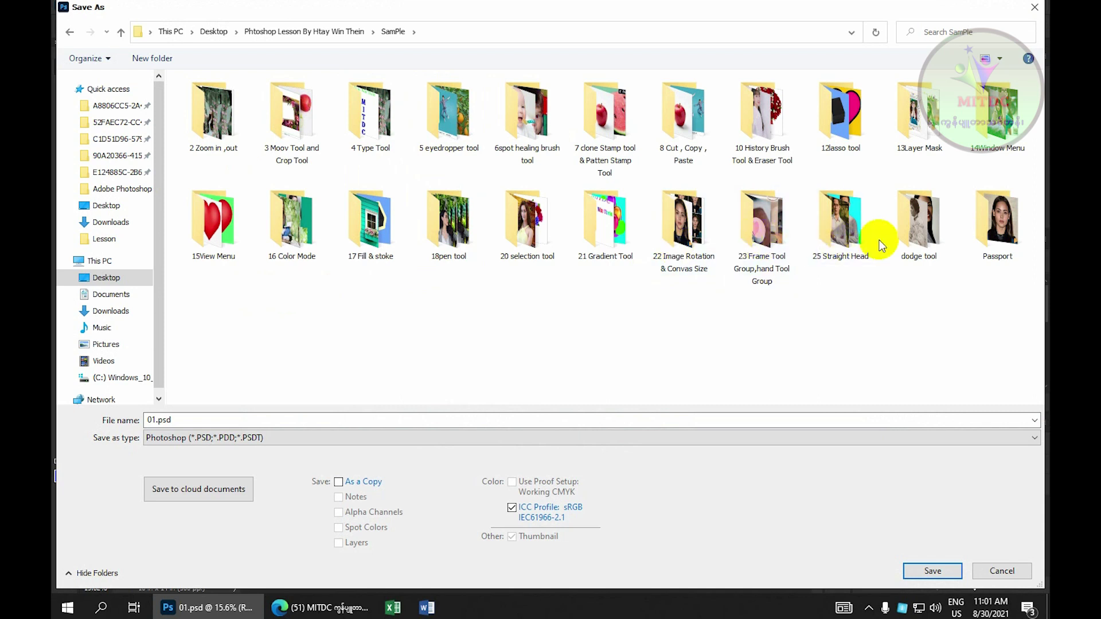
click(919, 230)
double_click(919, 229)
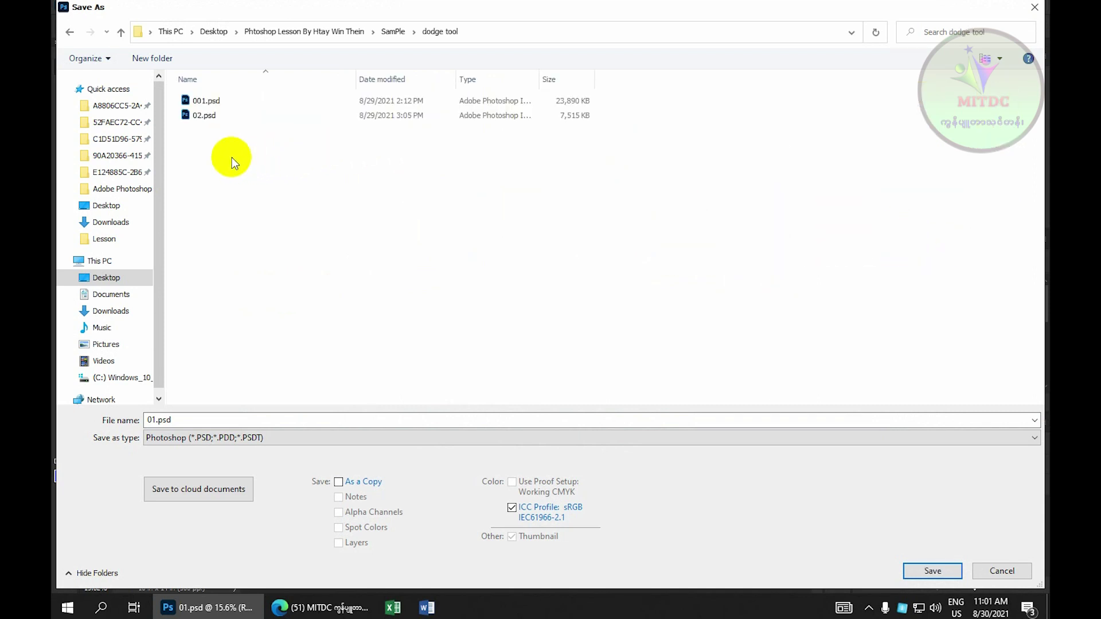
click(74, 34)
click(73, 32)
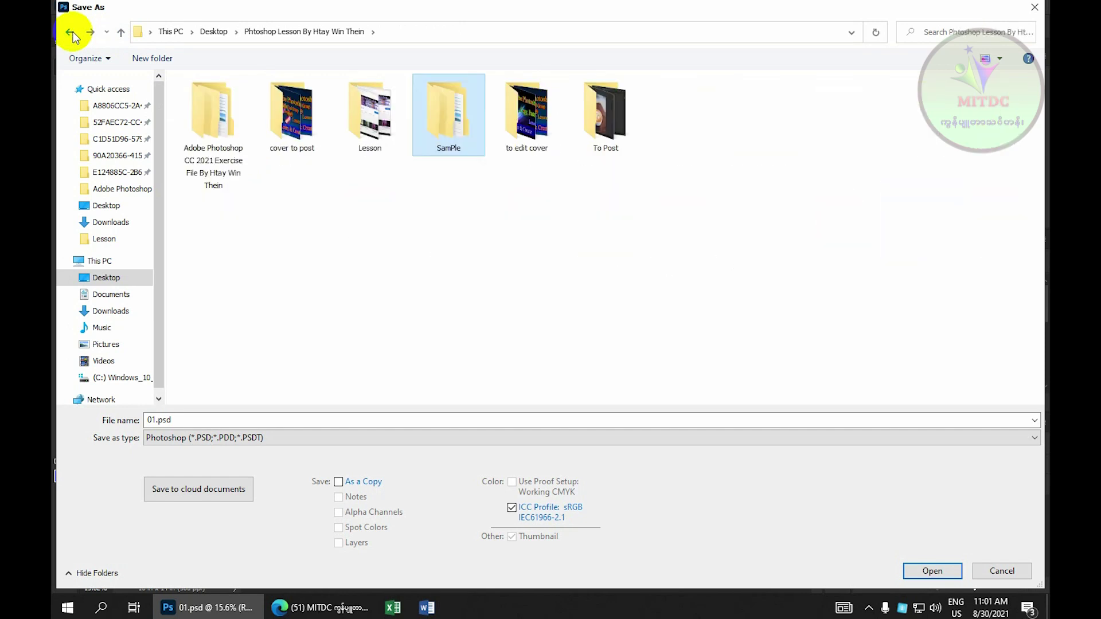
click(73, 32)
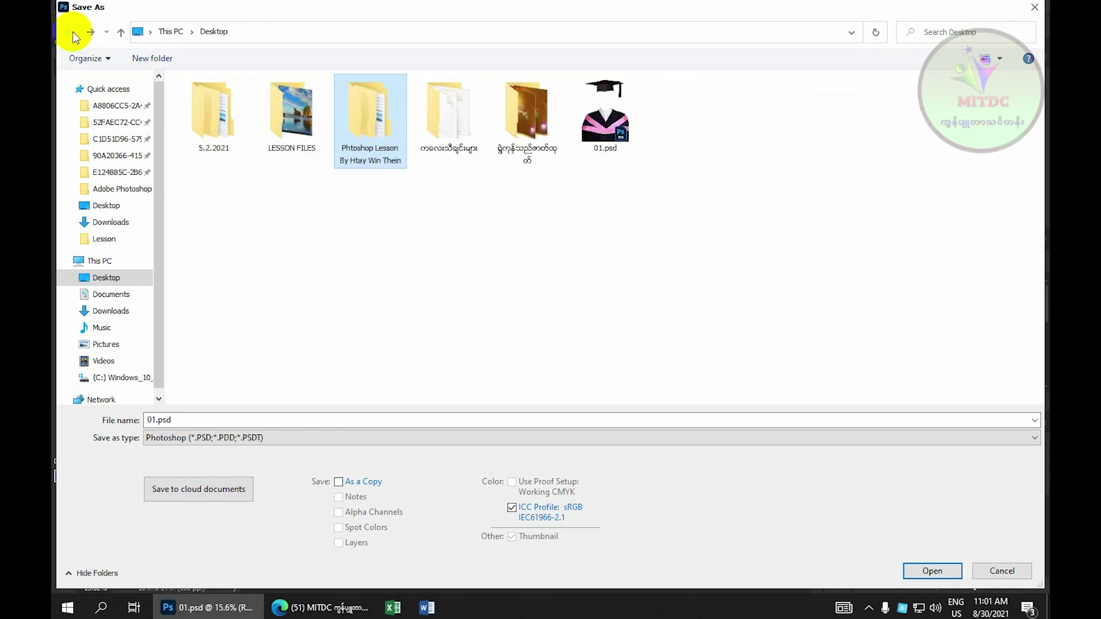
- Choose the Desktop as the destination, name the file 002 and set its format to JPEG
click(136, 277)
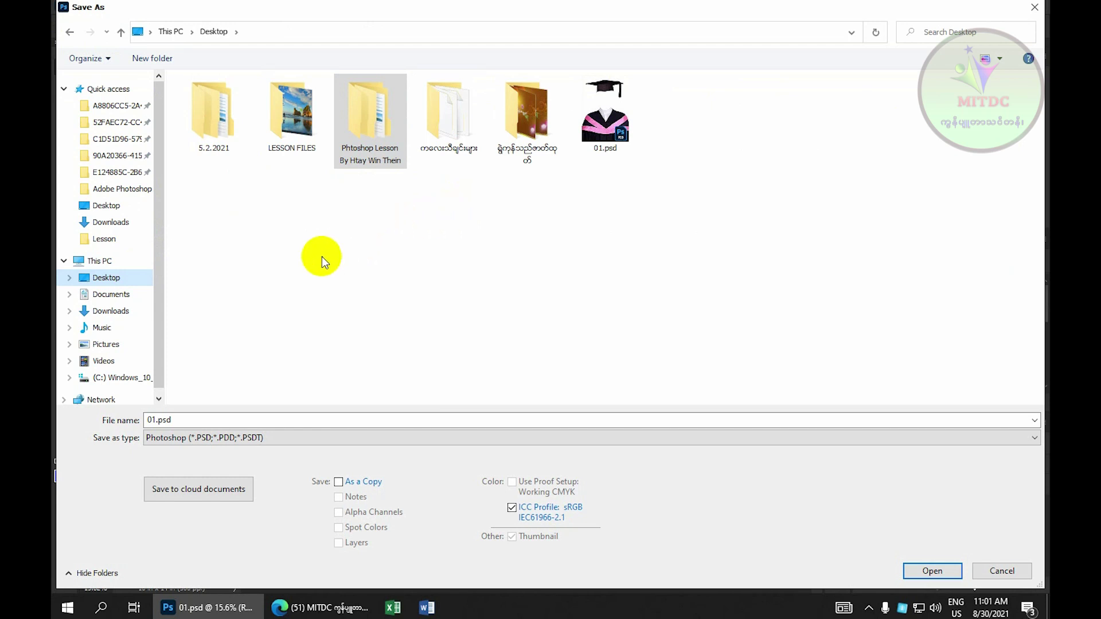
click(339, 208)
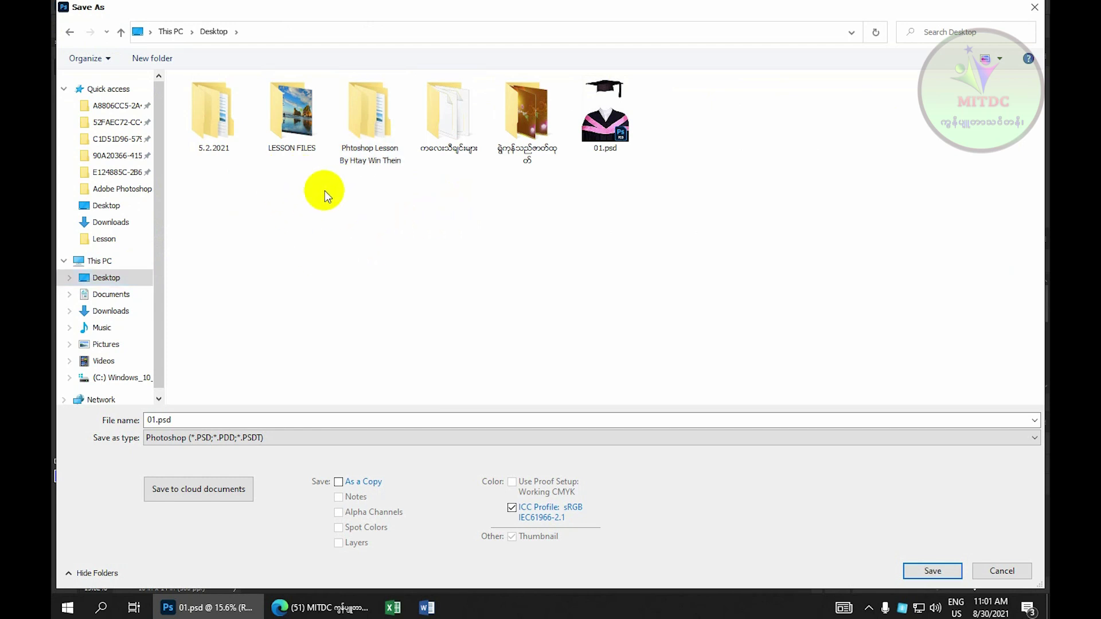
click(189, 419)
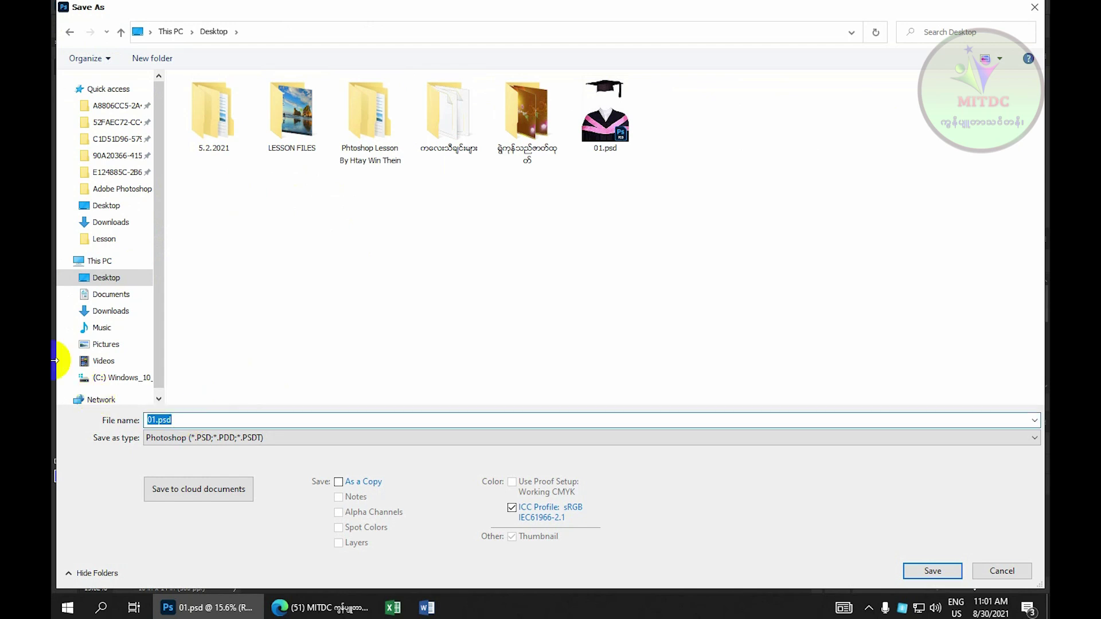
text(002)
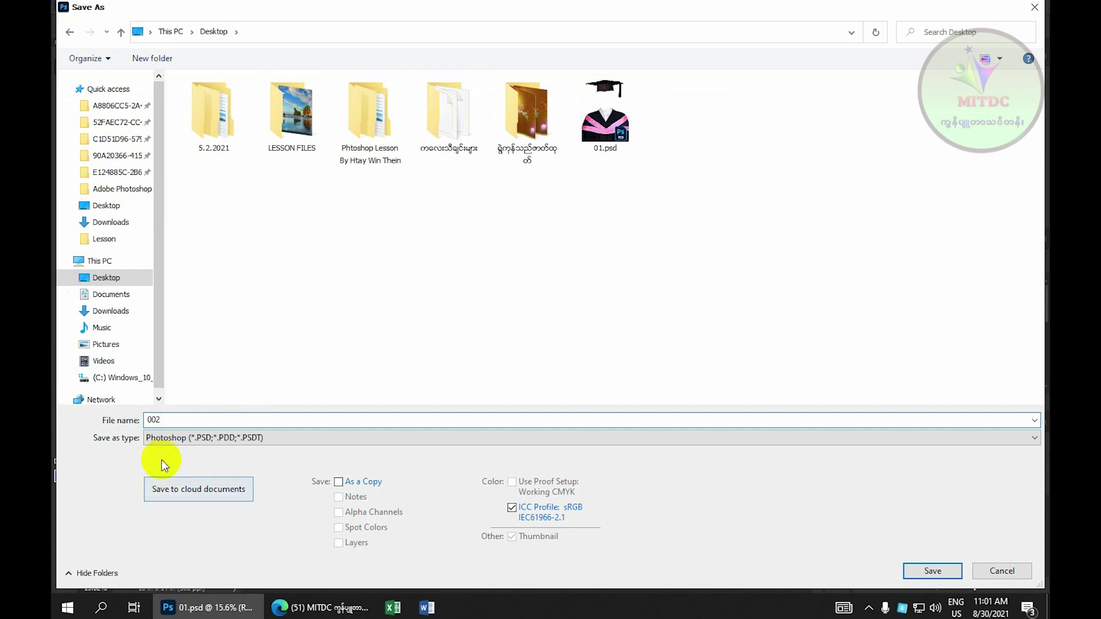
click(1033, 443)
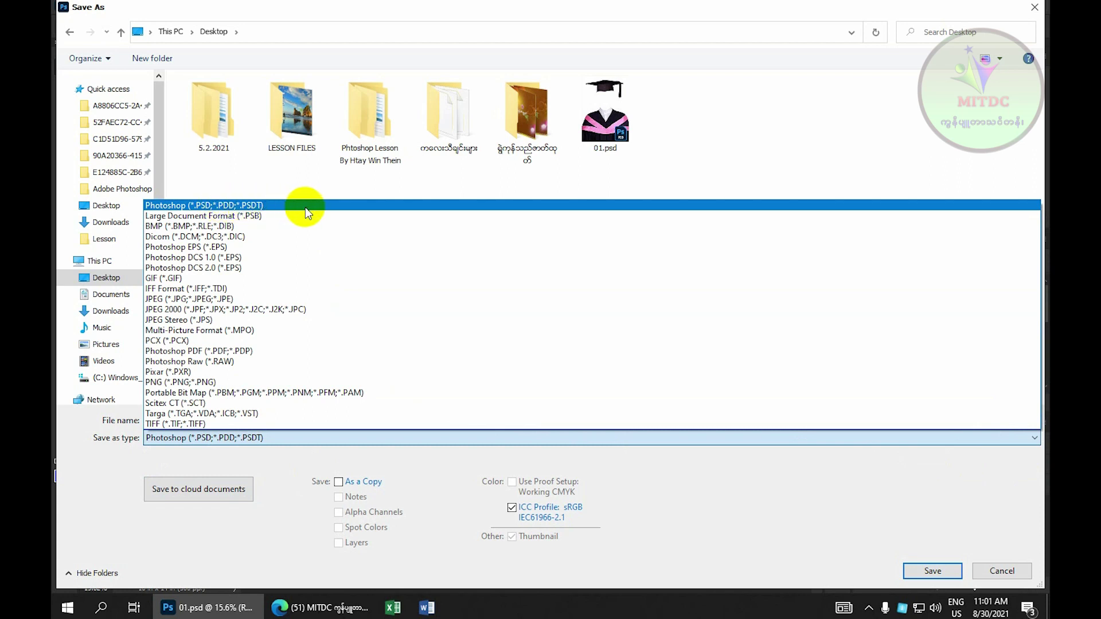
click(268, 299)
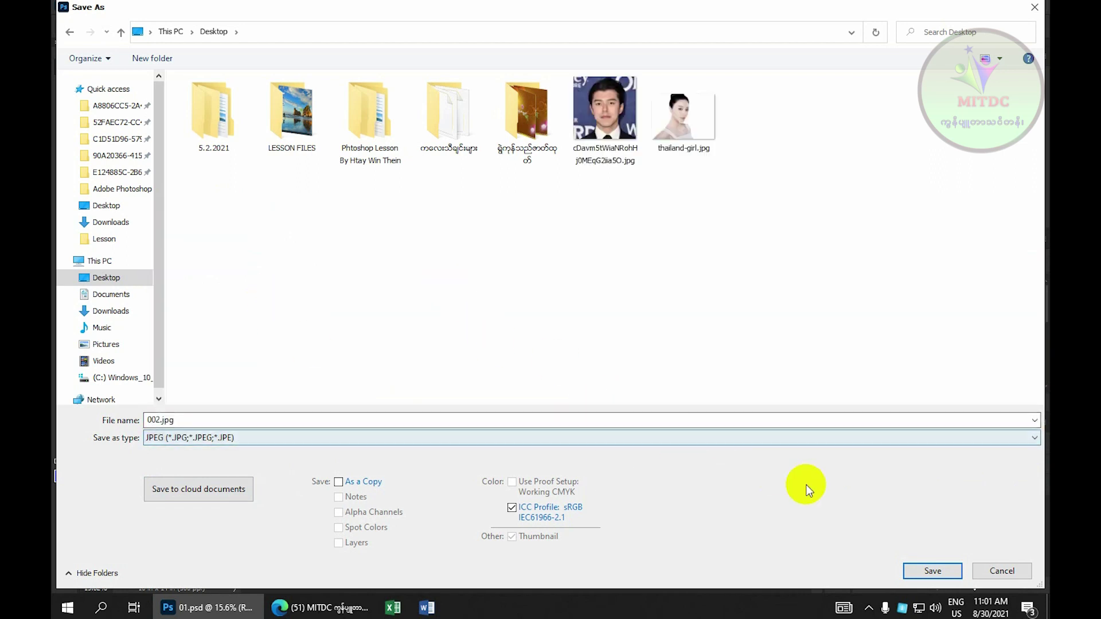
- Save the JPEG at Maximum quality 12 in Progressive format with 3 scans, and minimize Photoshop to show the desktop
click(921, 571)
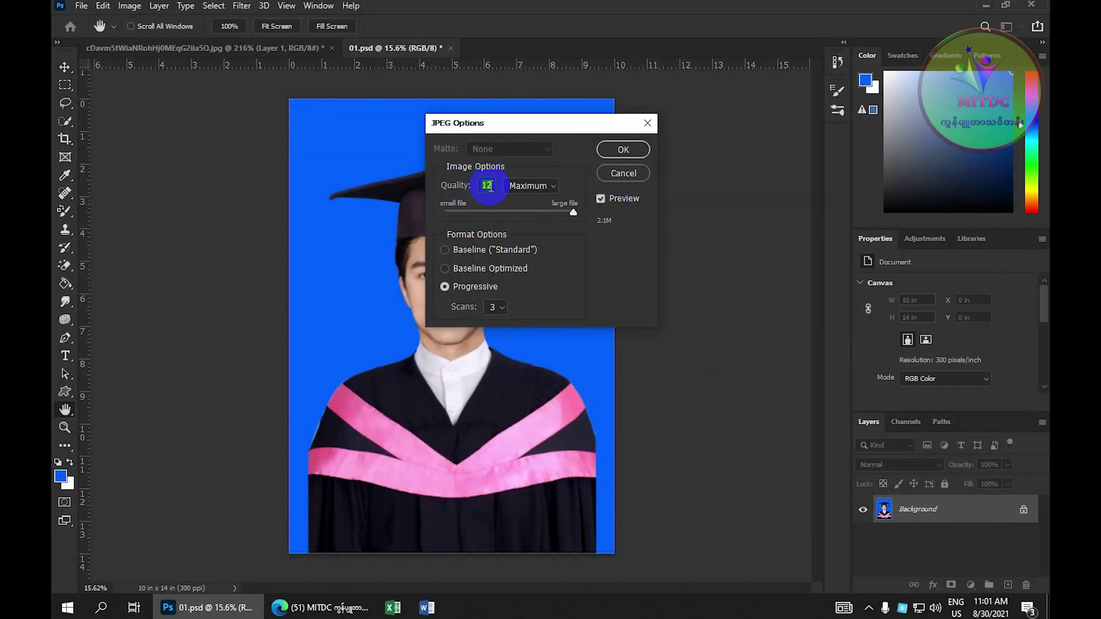
click(623, 149)
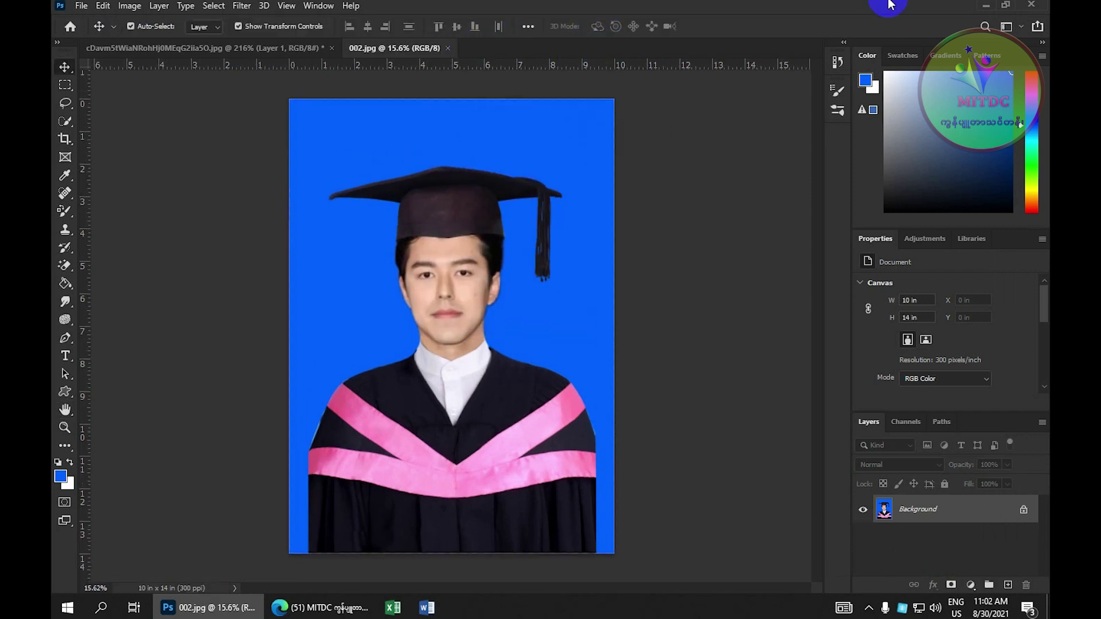
click(986, 8)
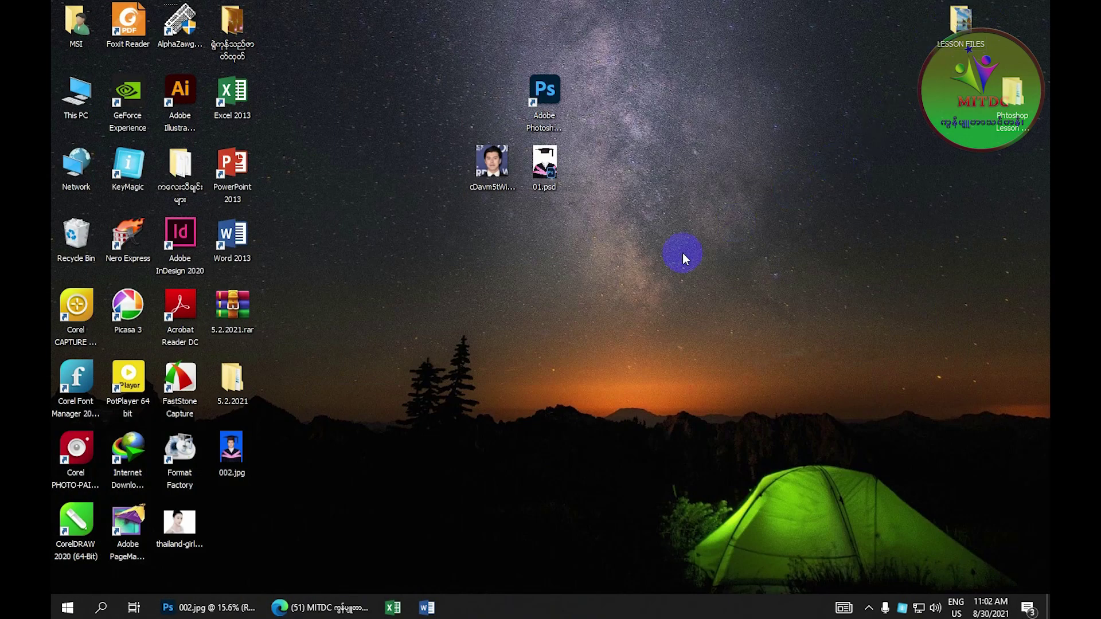